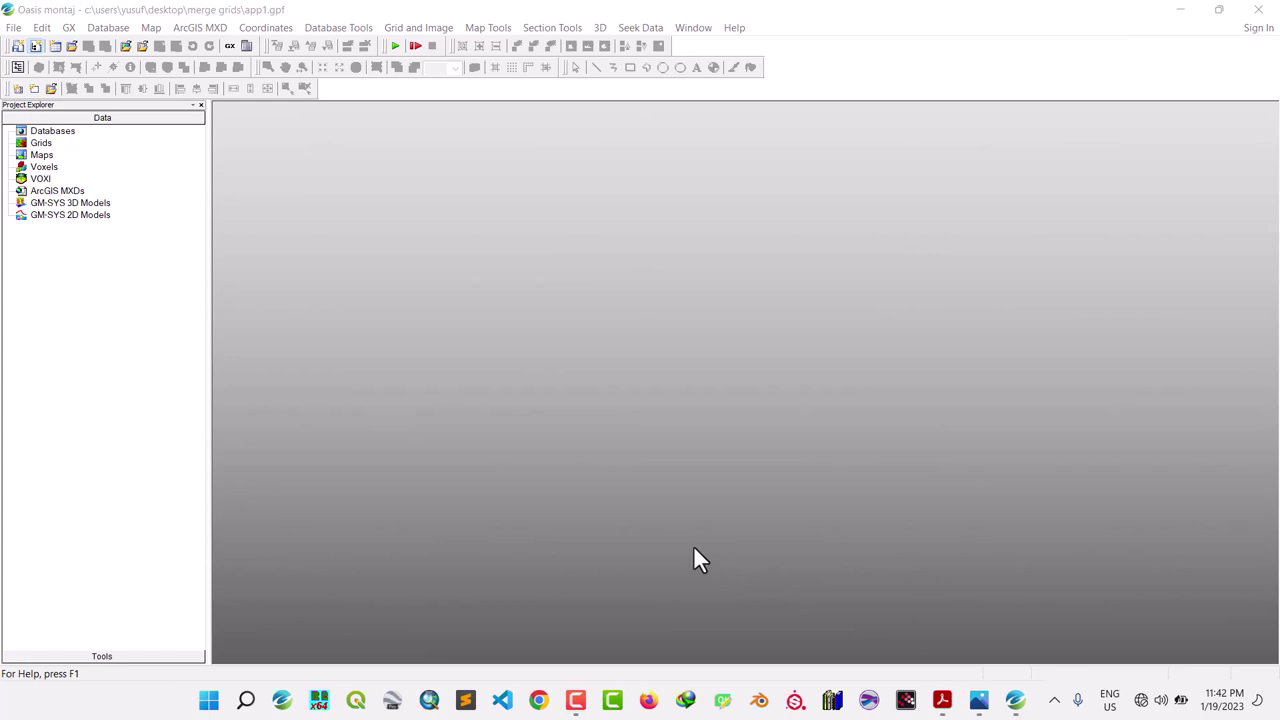
- Switch to Adobe Acrobat and review the aeromagnetic survey's magnetic, equipment and plotting specifications and the Nigeria index map
{"action": "left_click", "coordinate": [942, 700]}
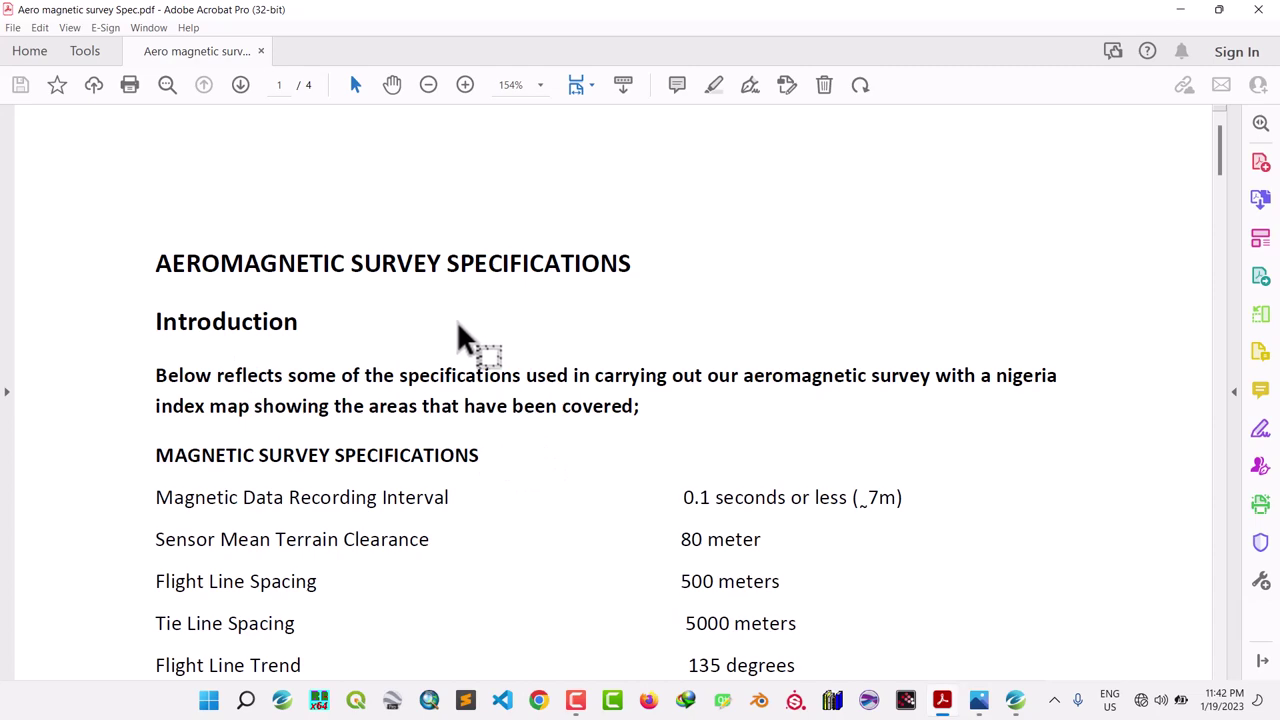
{"action": "scroll", "coordinate": [460, 330], "scroll_direction": "down", "scroll_amount": 1}
{"action": "scroll", "coordinate": [459, 322], "scroll_direction": "down", "scroll_amount": 15}
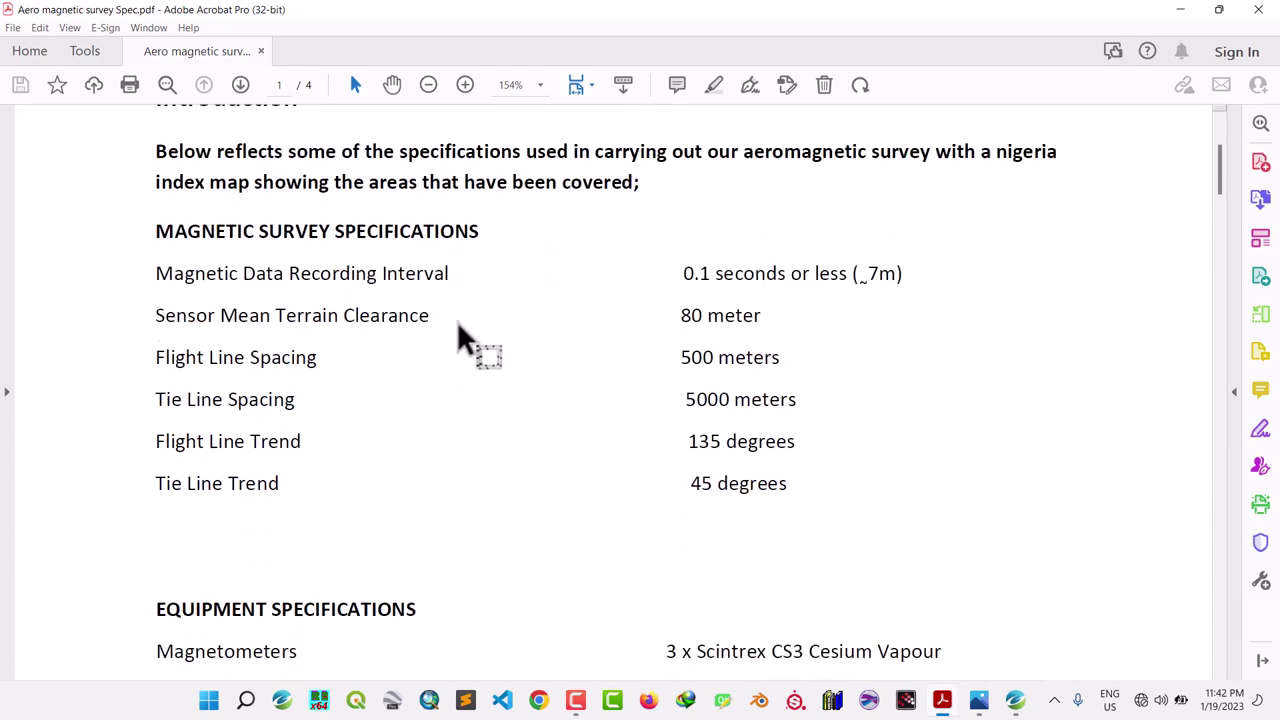
{"action": "scroll", "coordinate": [458, 323], "scroll_direction": "down", "scroll_amount": 20}
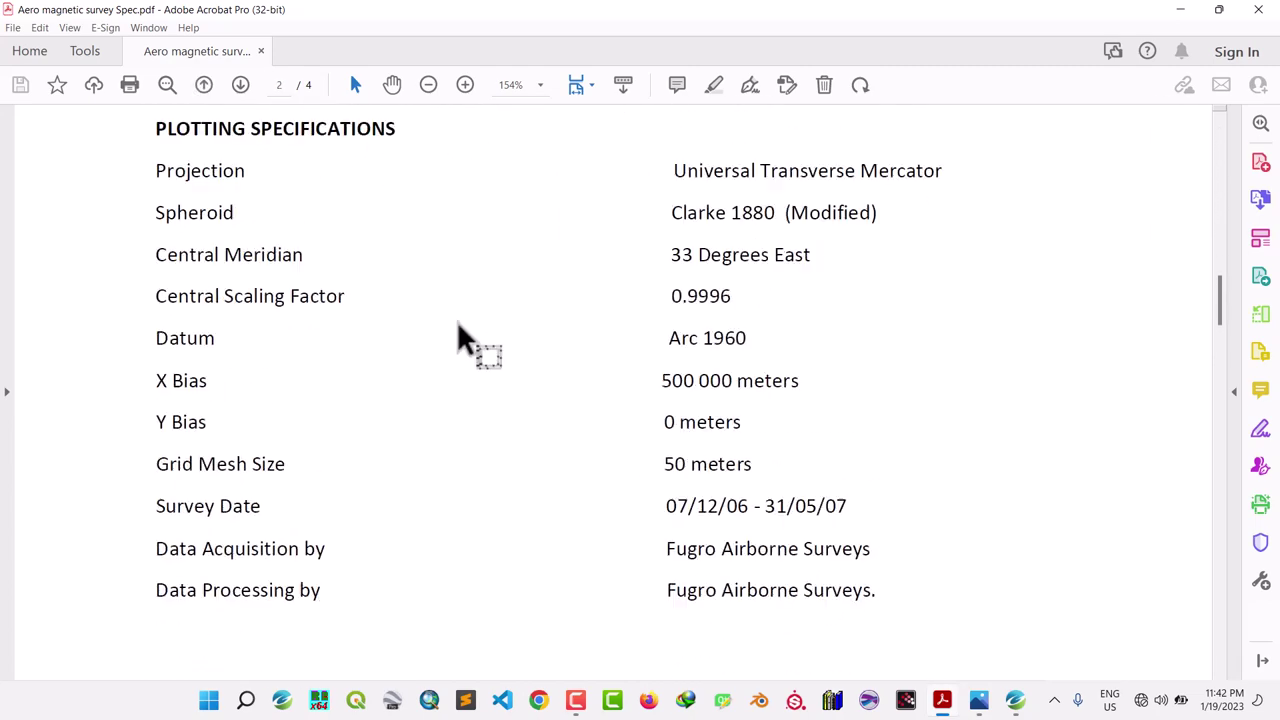
{"action": "scroll", "coordinate": [458, 335], "scroll_direction": "down", "scroll_amount": 15}
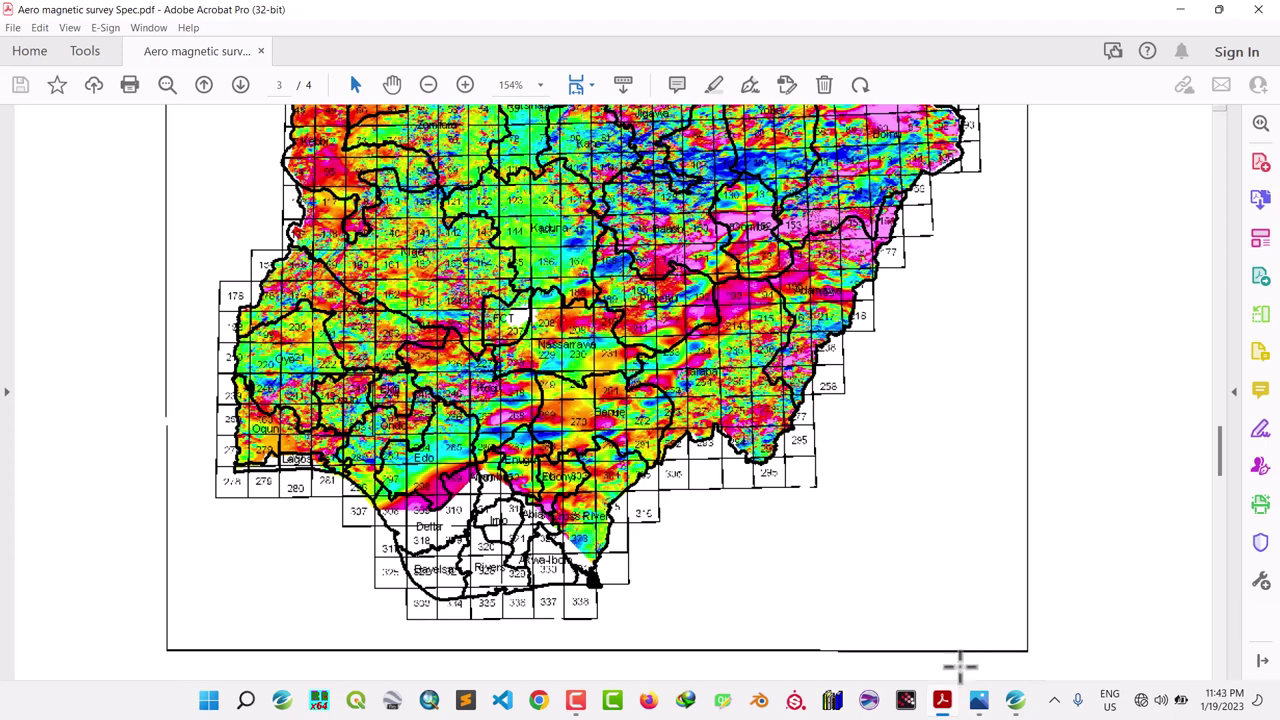
- View the layout sketch of sheets 80, 103 and 104 in Photos, and return to Oasis montaj
{"action": "left_click", "coordinate": [980, 704]}
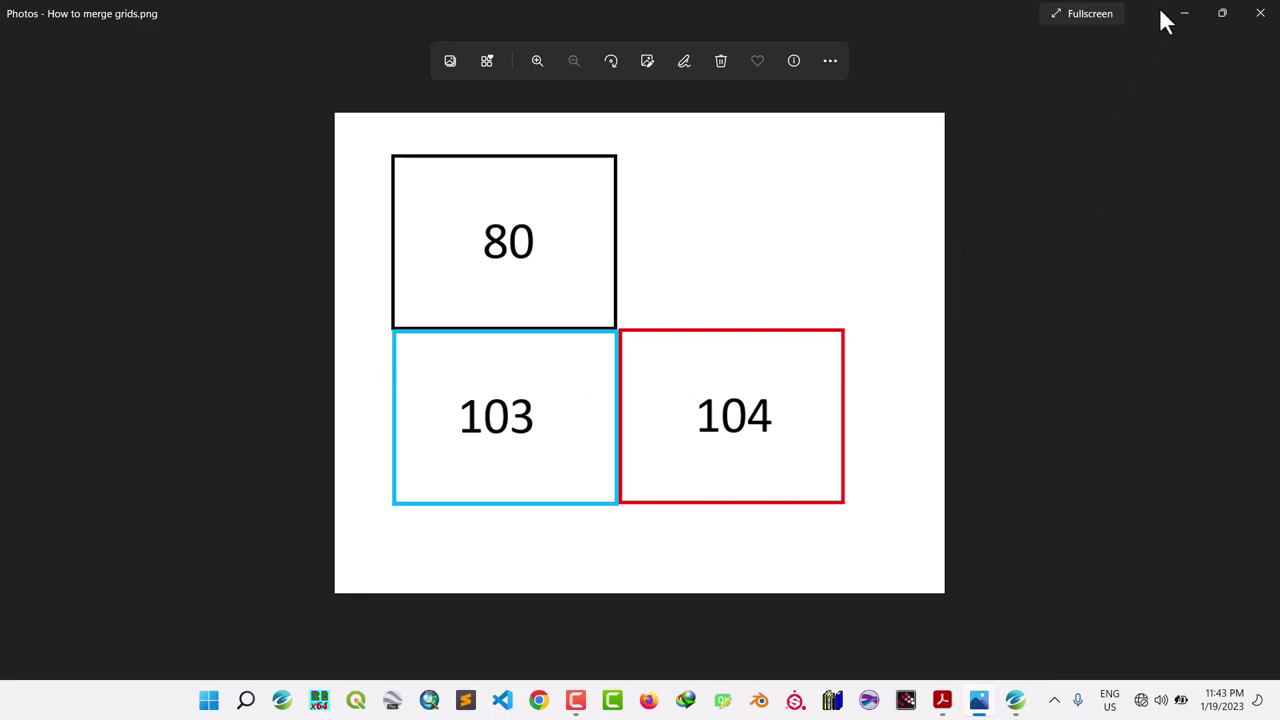
{"action": "left_click", "coordinate": [1186, 15]}
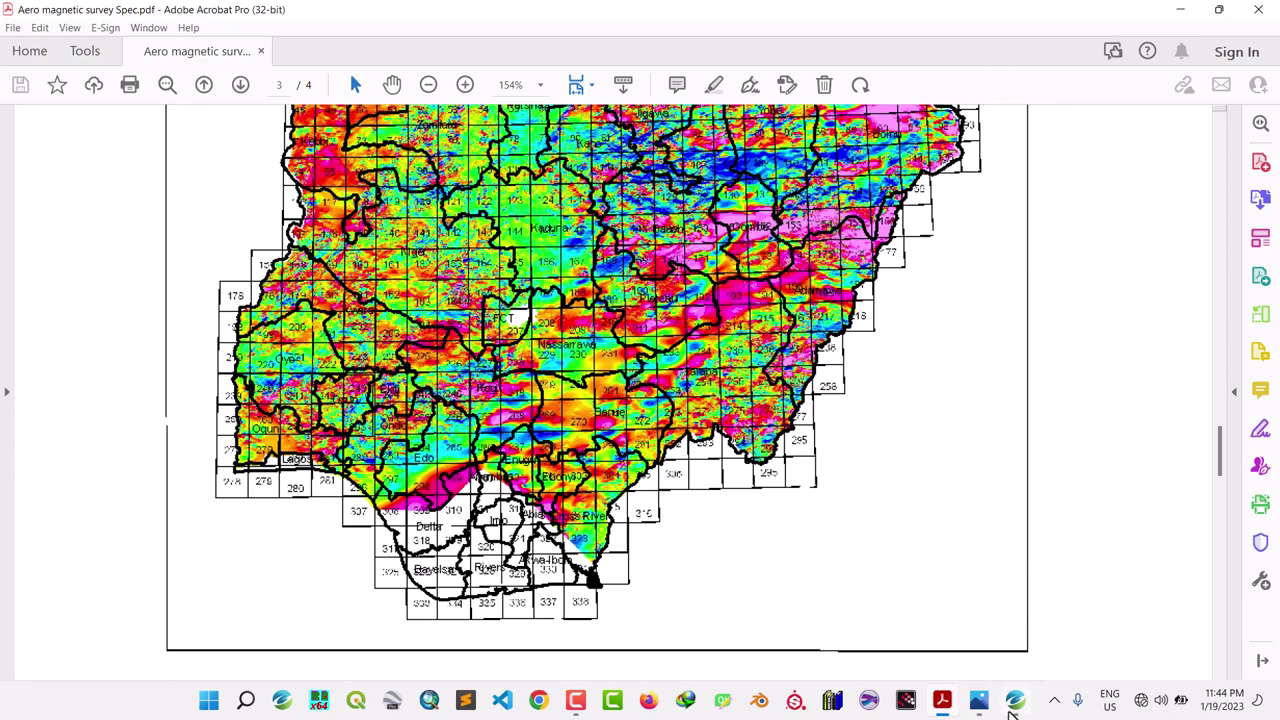
{"action": "left_click", "coordinate": [1015, 702]}
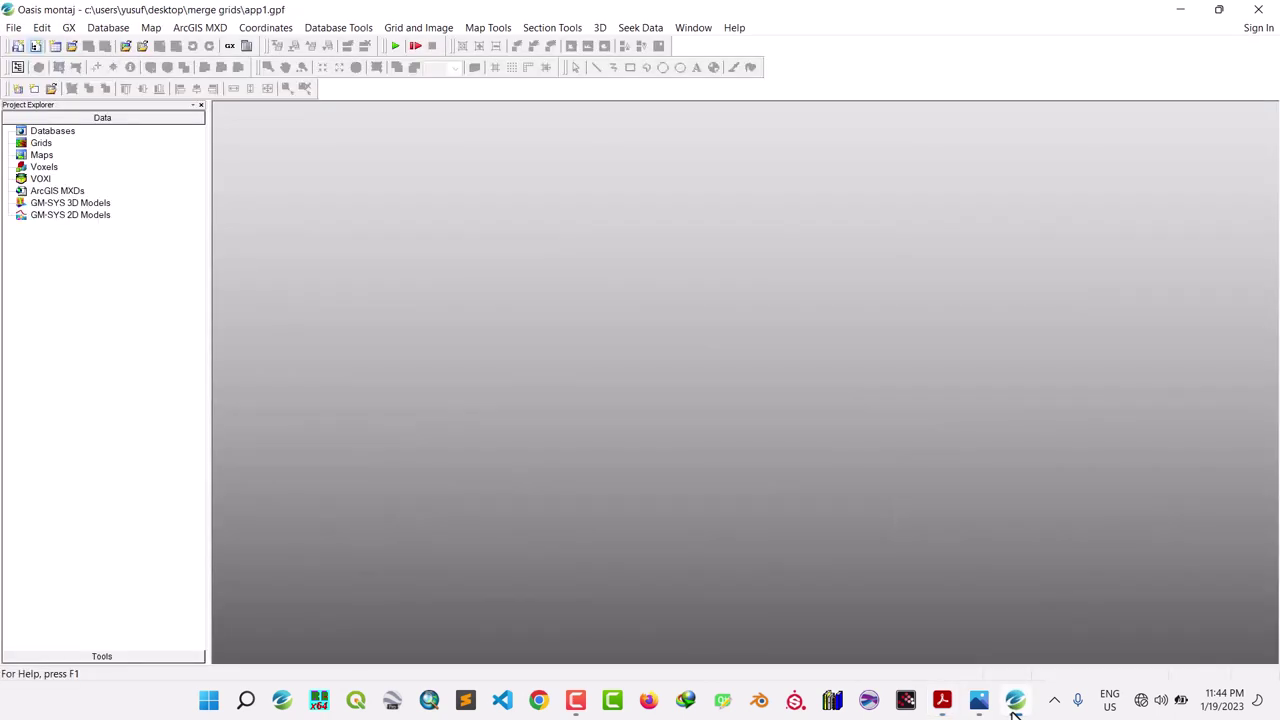
- Add the TMI_80_LL grid from the MERGE GRIDS folder to the project and maximize its window
{"action": "left_click", "coordinate": [33, 145]}
{"action": "right_click", "coordinate": [30, 144]}
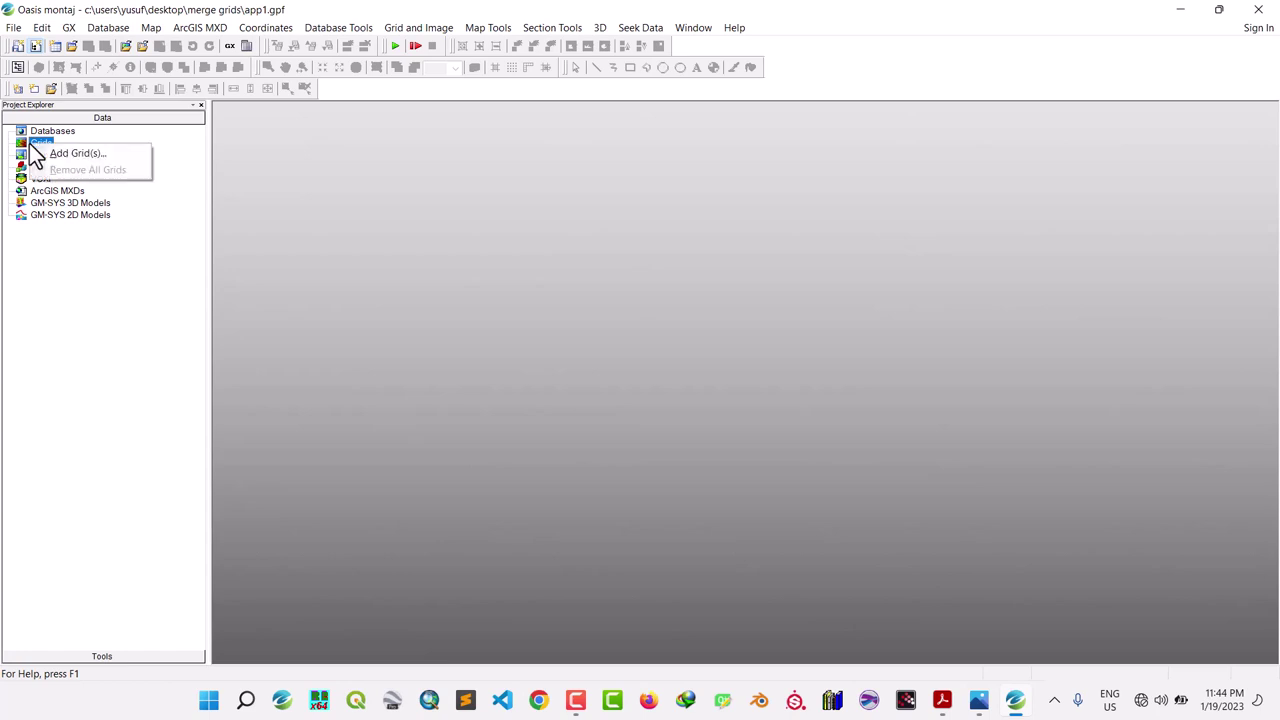
{"action": "left_click", "coordinate": [54, 153]}
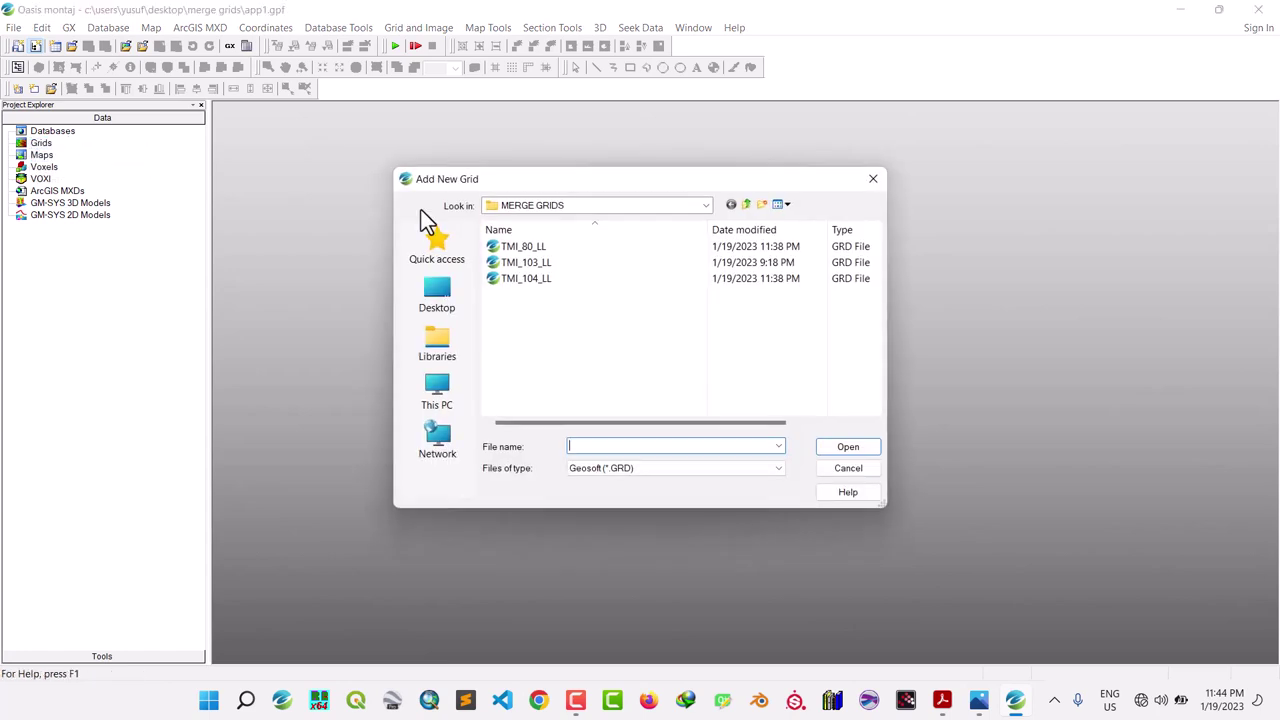
{"action": "left_click", "coordinate": [546, 250]}
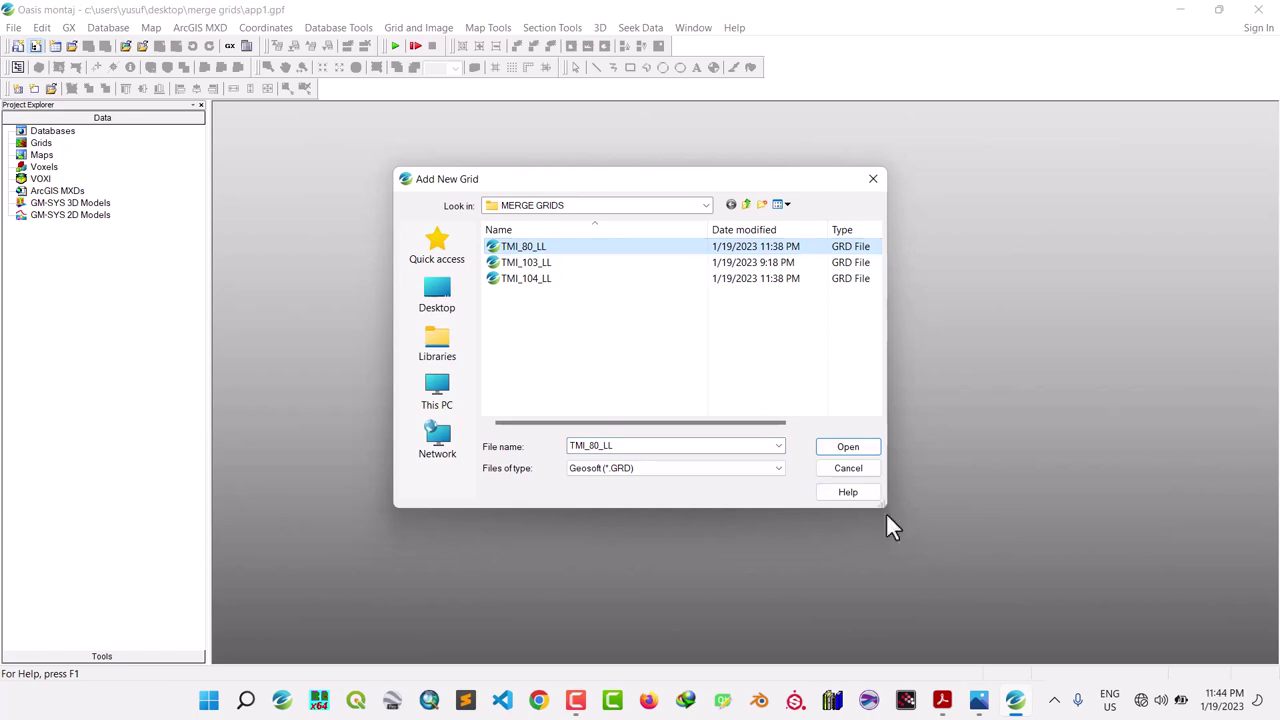
{"action": "left_click", "coordinate": [845, 448]}
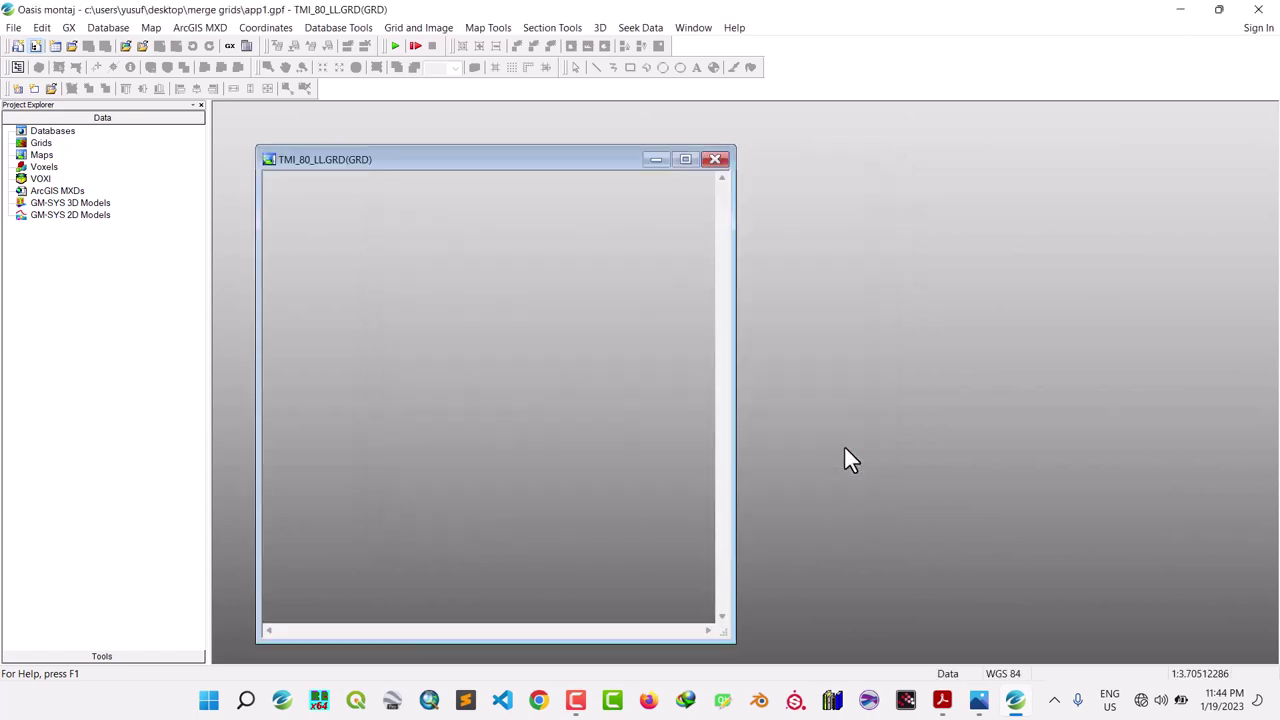
{"action": "left_click", "coordinate": [686, 160]}
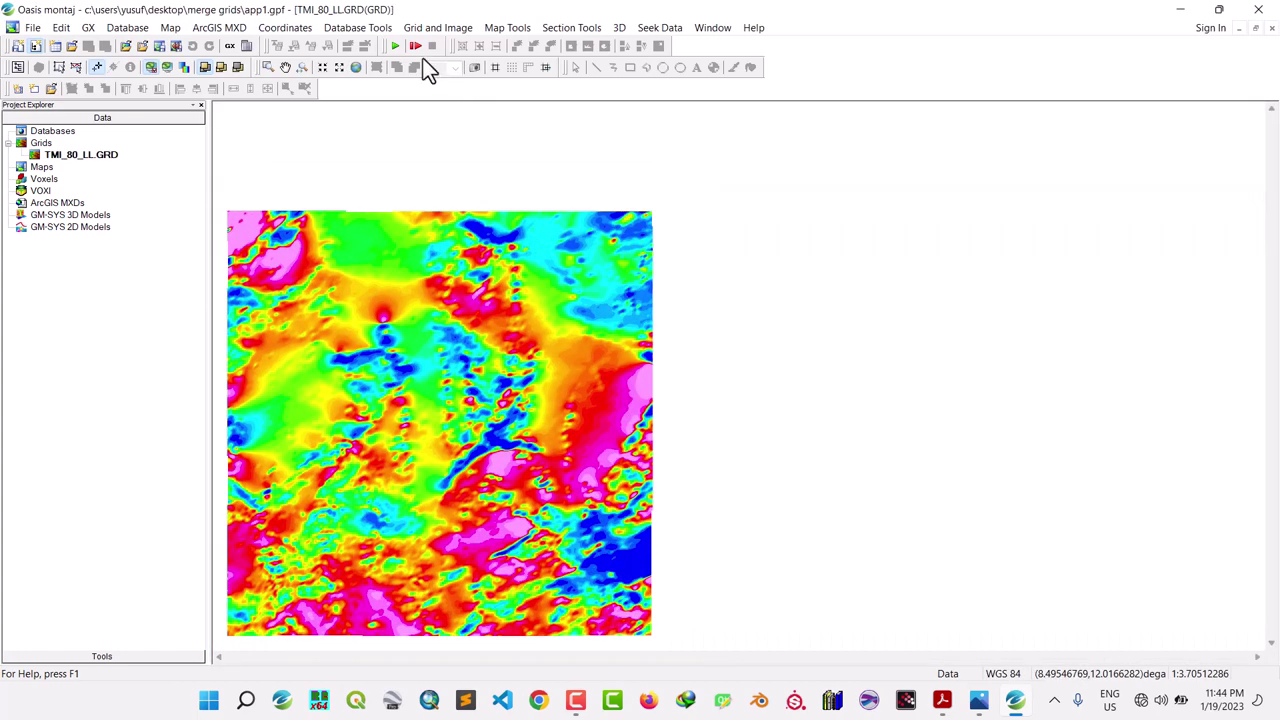
{"action": "left_click", "coordinate": [358, 67]}
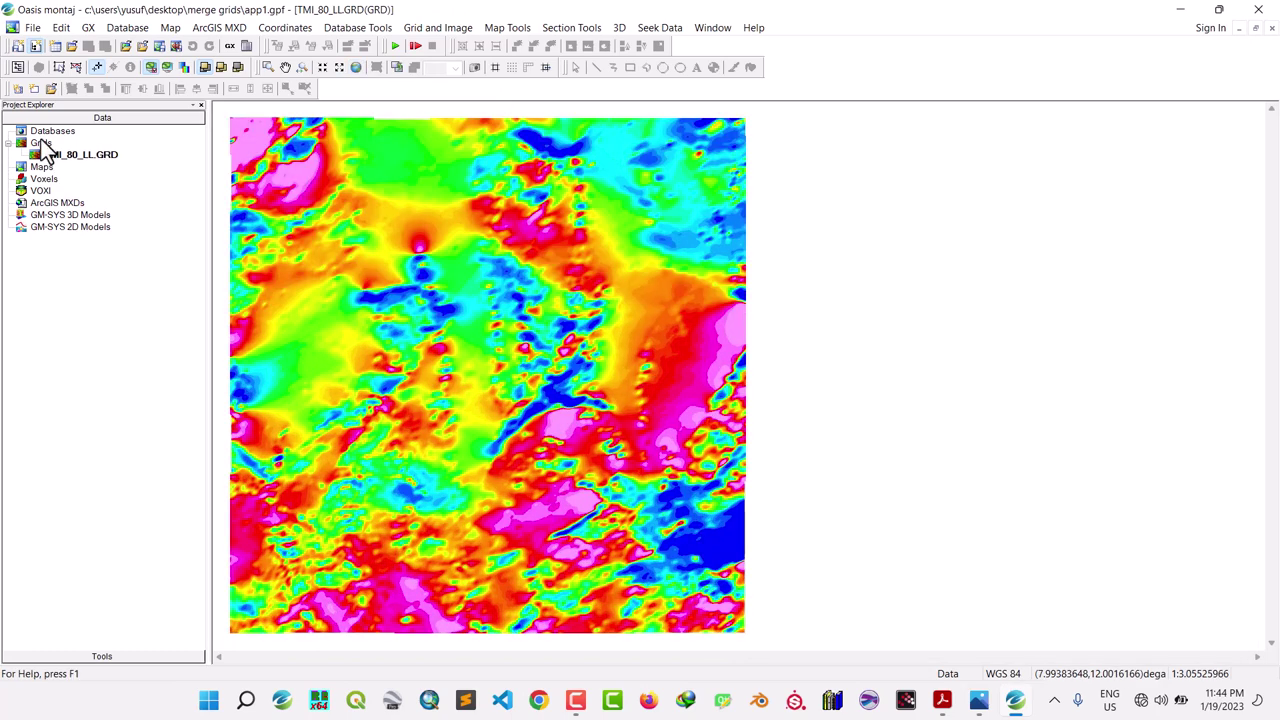
- Add the TMI_103_LL grid from the MERGE GRIDS folder to the project and fit it to its window
{"action": "left_click", "coordinate": [40, 145]}
{"action": "right_click", "coordinate": [40, 145]}
{"action": "left_click", "coordinate": [62, 151]}
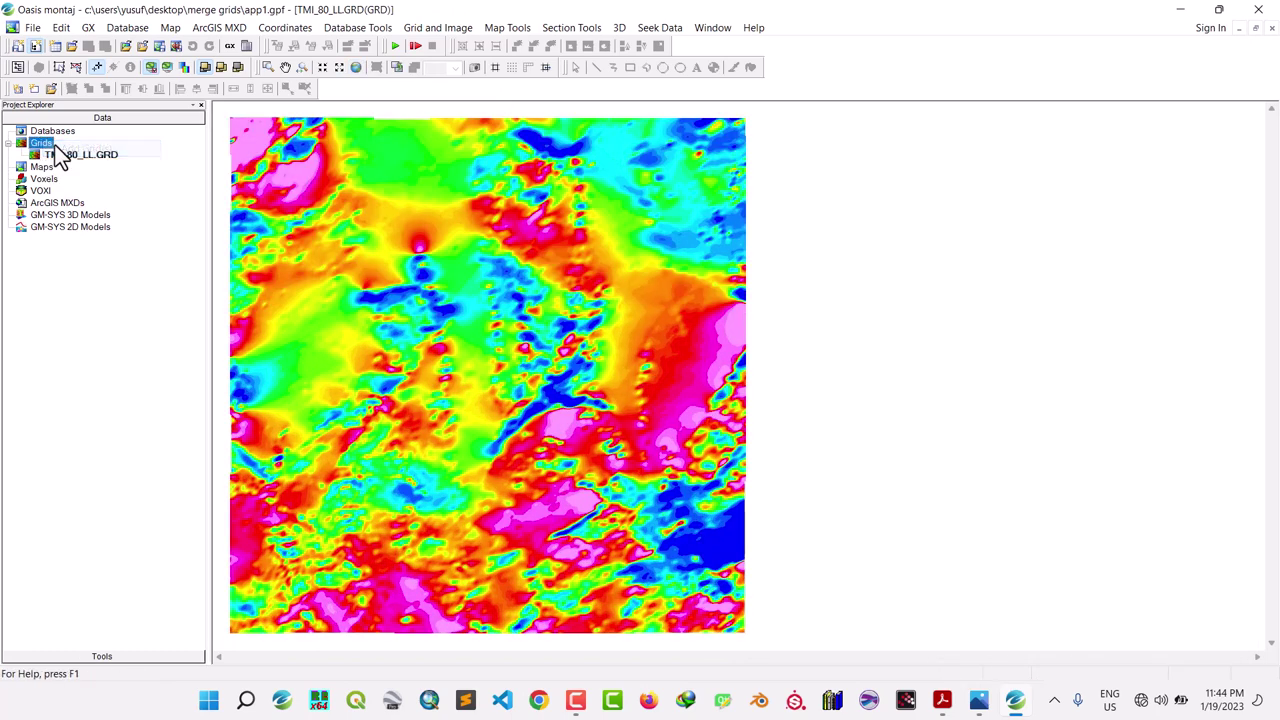
{"action": "left_click", "coordinate": [522, 263]}
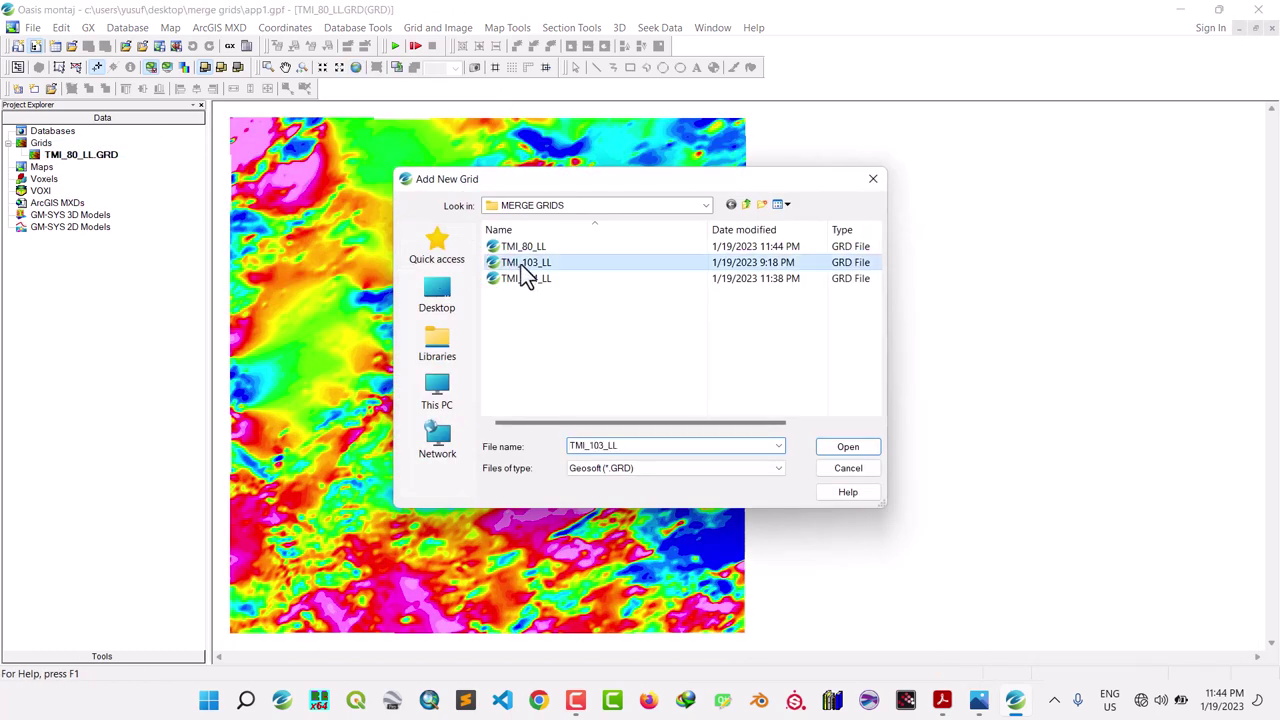
{"action": "left_click", "coordinate": [842, 450]}
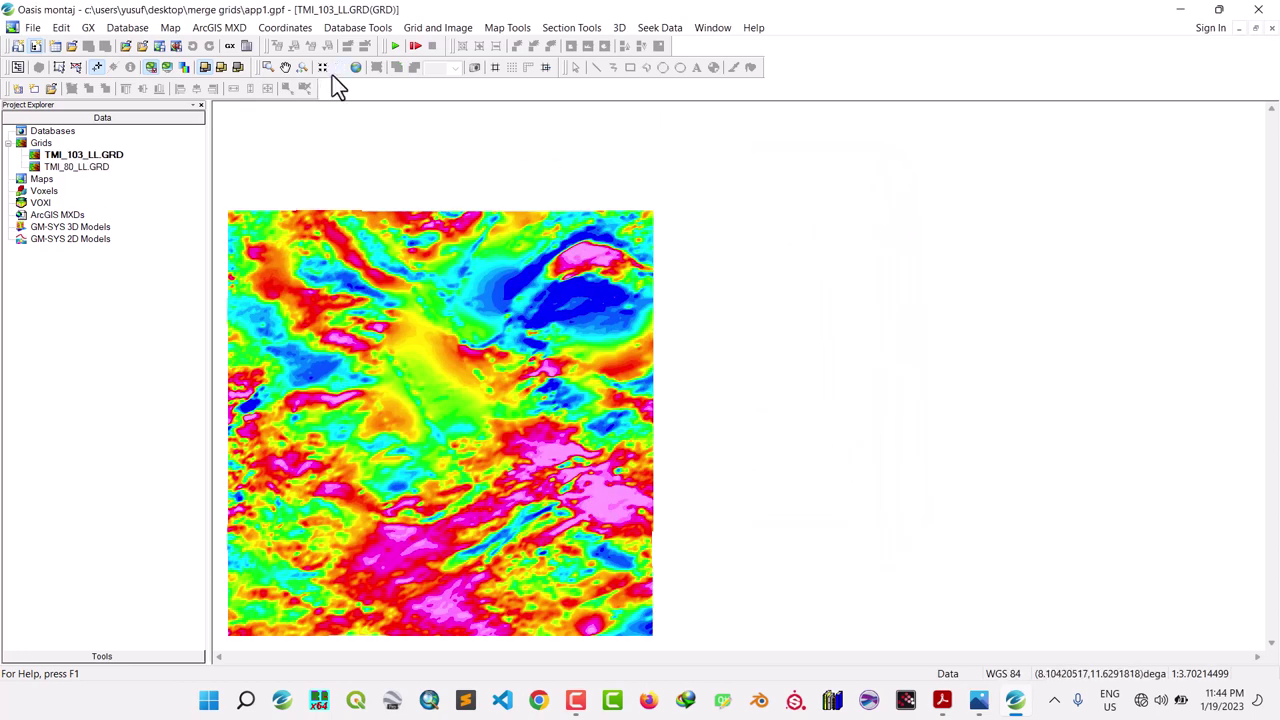
{"action": "left_click", "coordinate": [357, 67]}
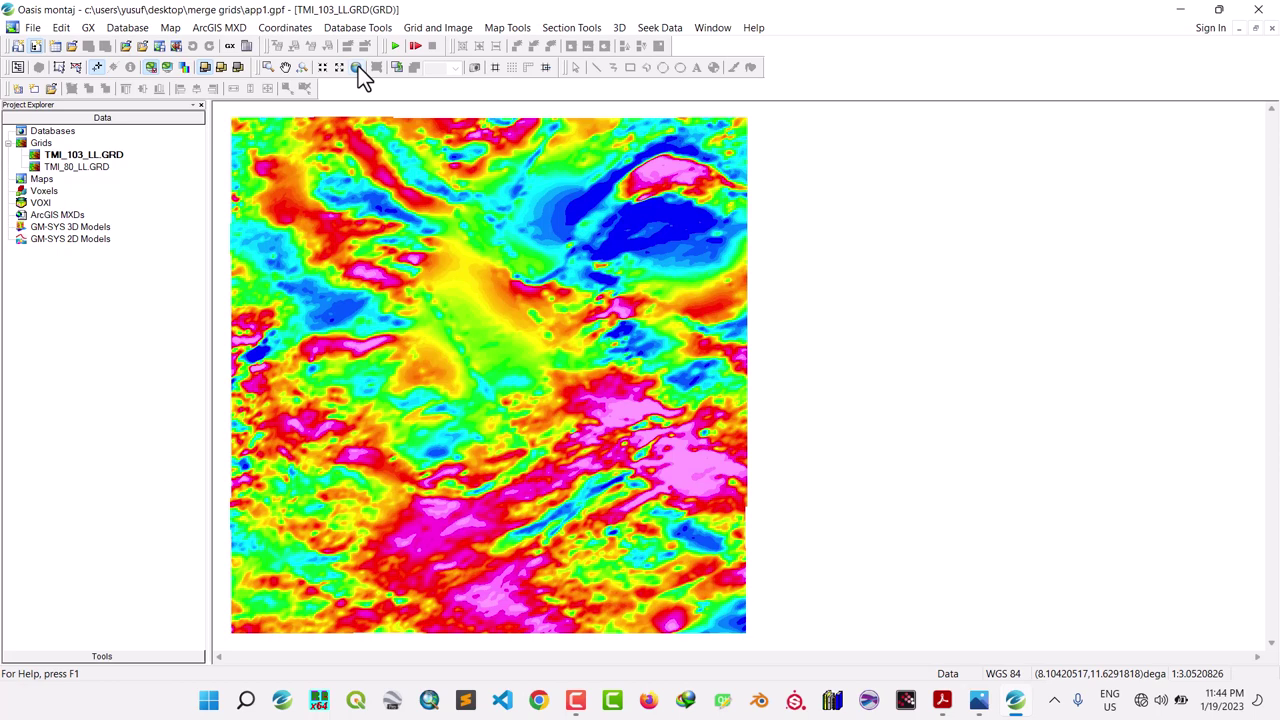
- Add the TMI_104_LL grid from the MERGE GRIDS folder to the project, and bring the TMI_103_LL grid back into view
{"action": "right_click", "coordinate": [45, 146]}
{"action": "left_click", "coordinate": [63, 155]}
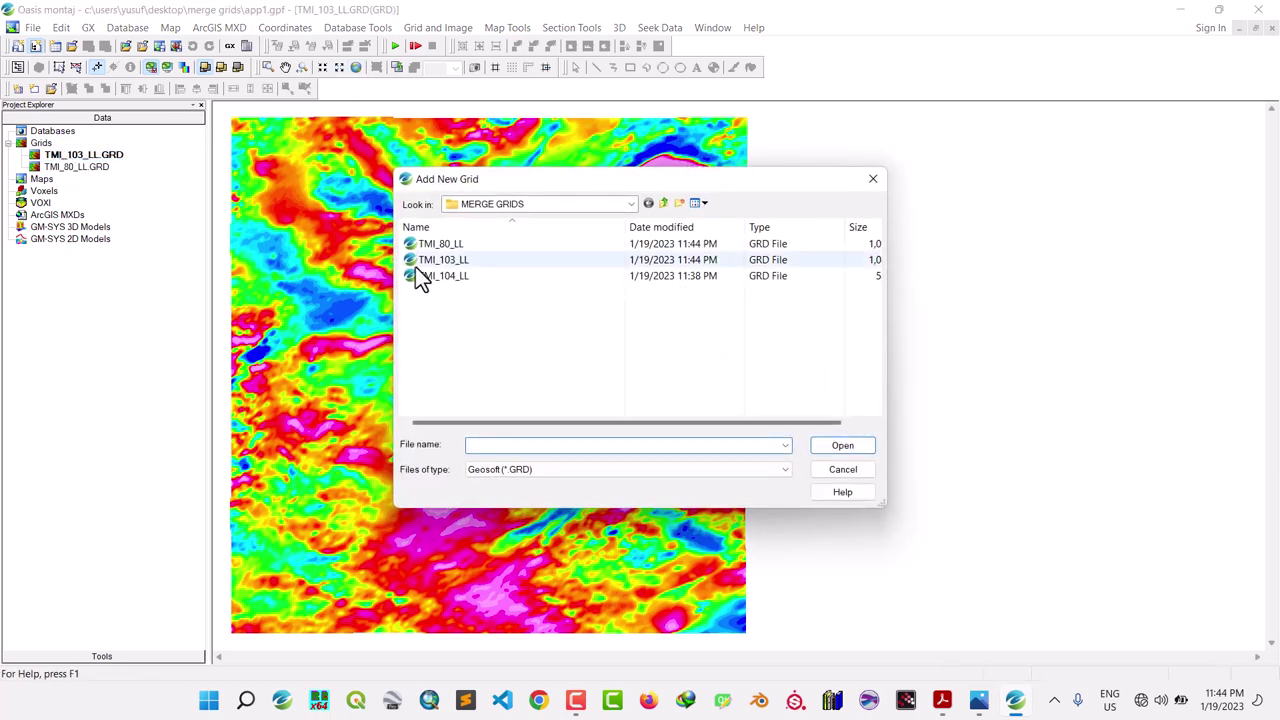
{"action": "left_click", "coordinate": [438, 276]}
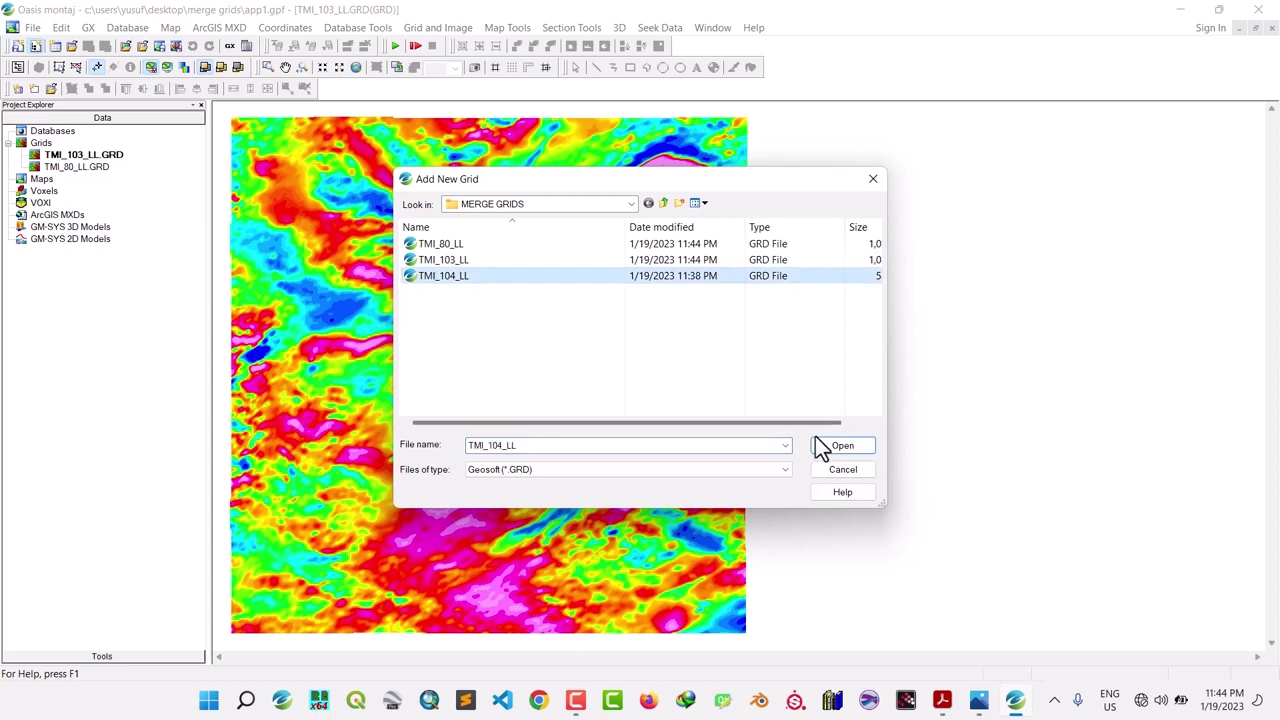
{"action": "left_click", "coordinate": [839, 450]}
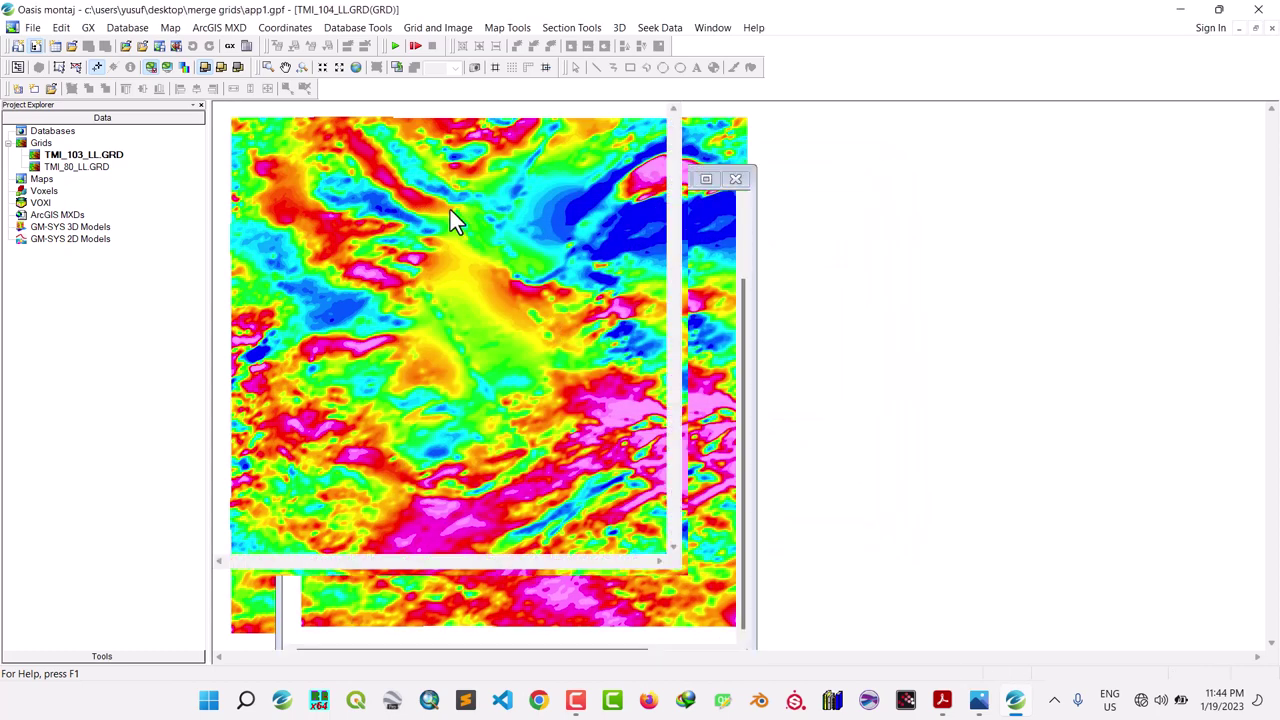
{"action": "left_click", "coordinate": [355, 67]}
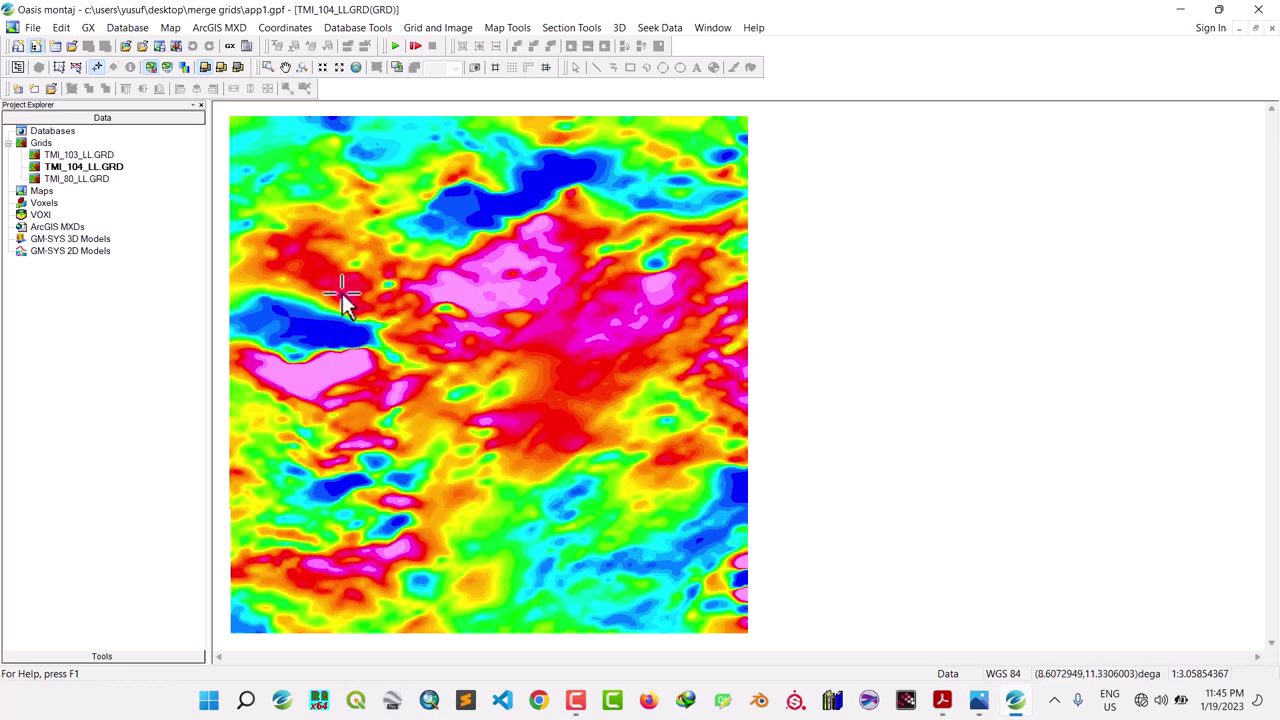
{"action": "double_click", "coordinate": [76, 157]}
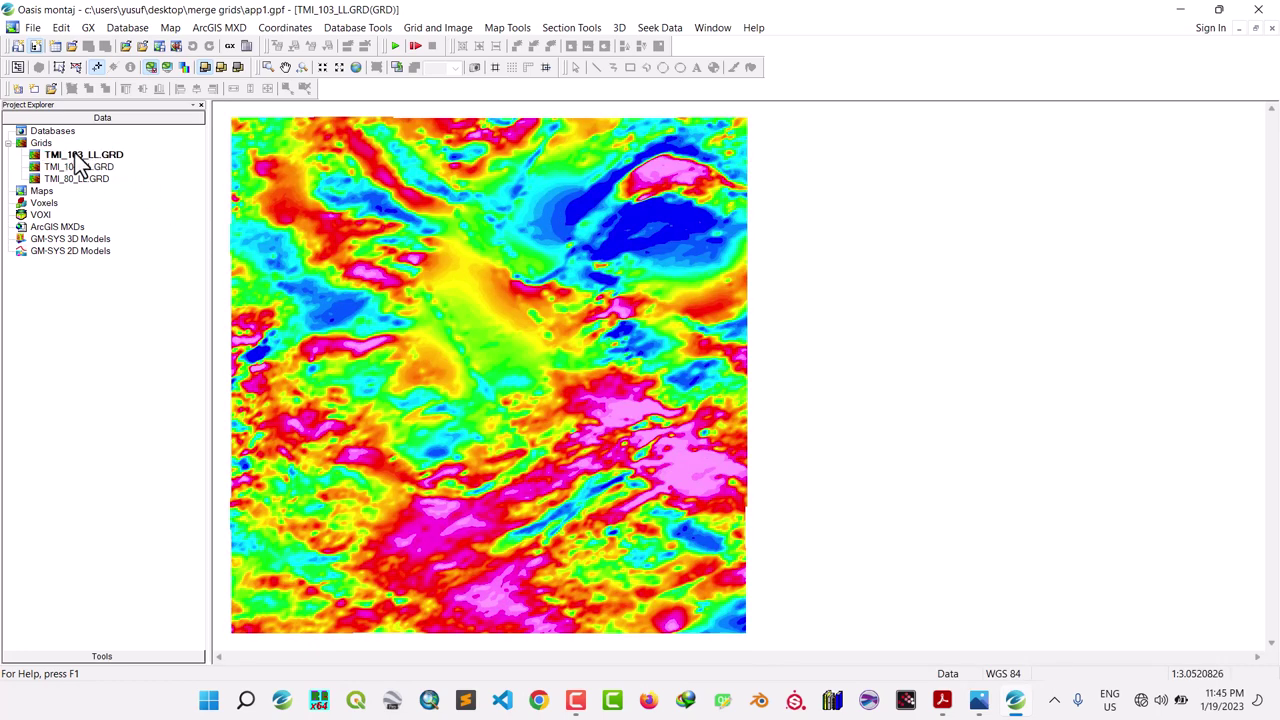
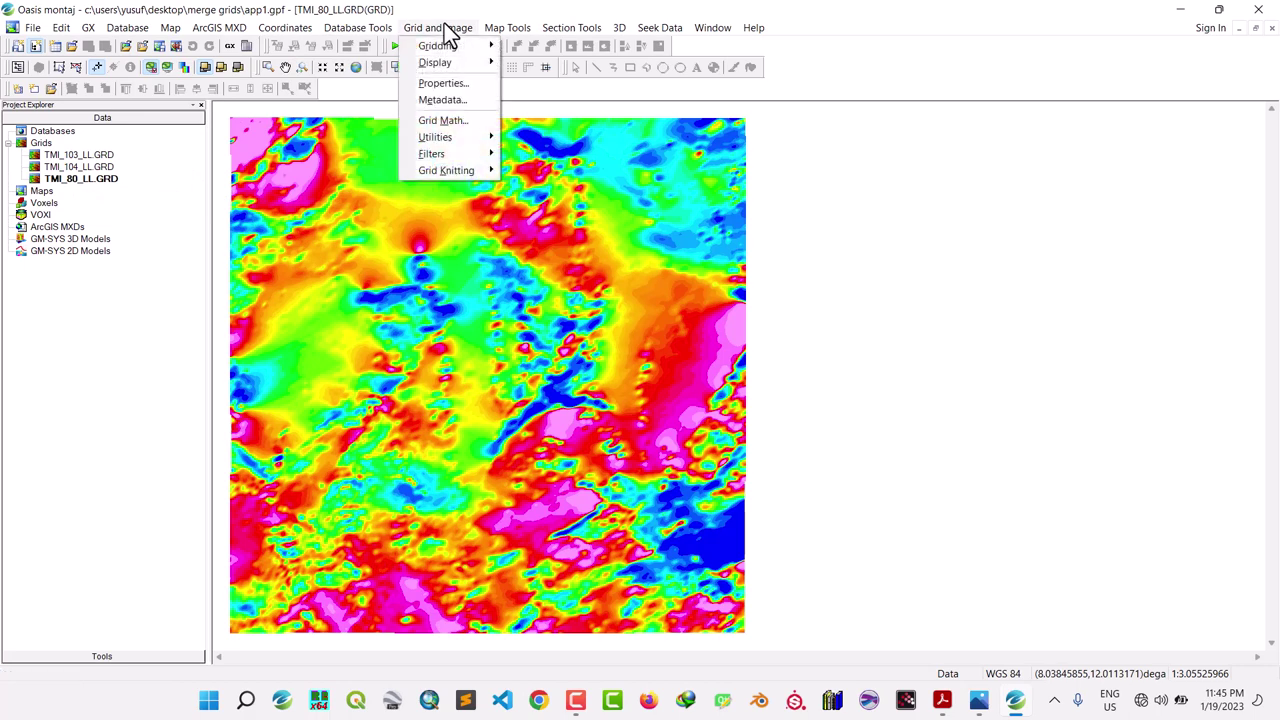
- Save the TMI_80_LL grid to a new database named TMI_80 with the data channel Z
{"action": "mouse_move", "coordinate": [456, 137]}
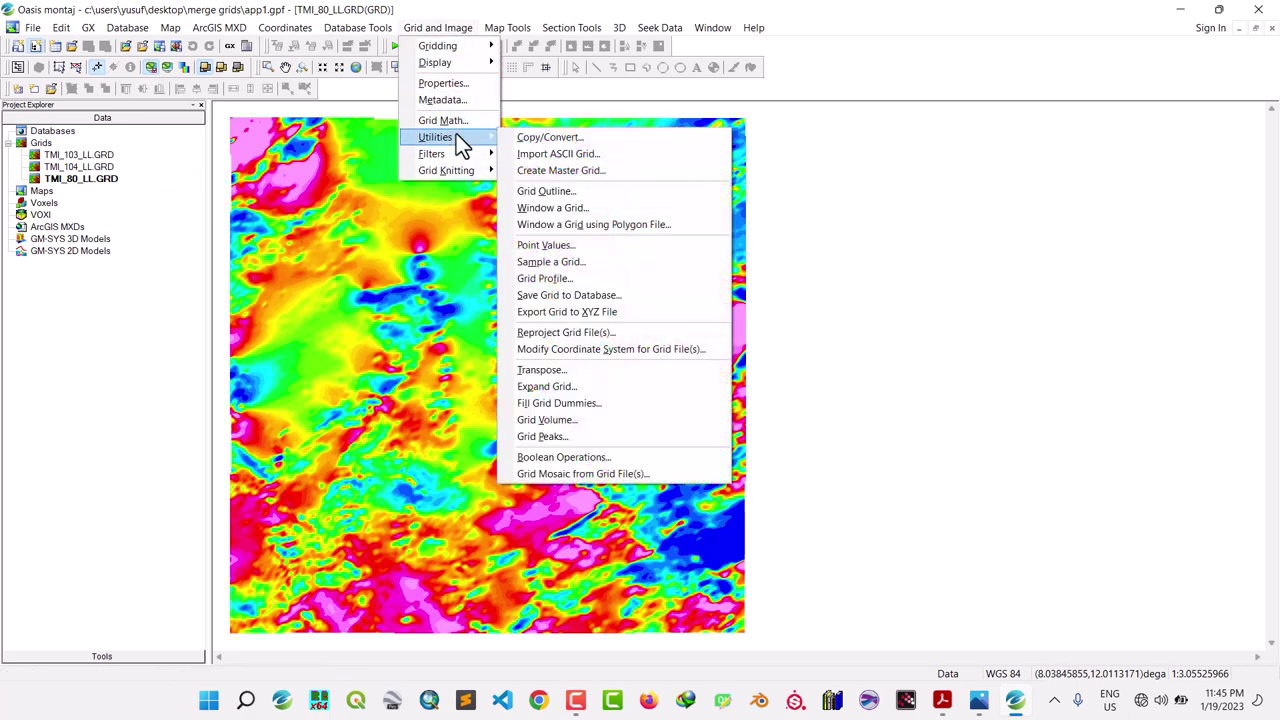
{"action": "left_click", "coordinate": [583, 300]}
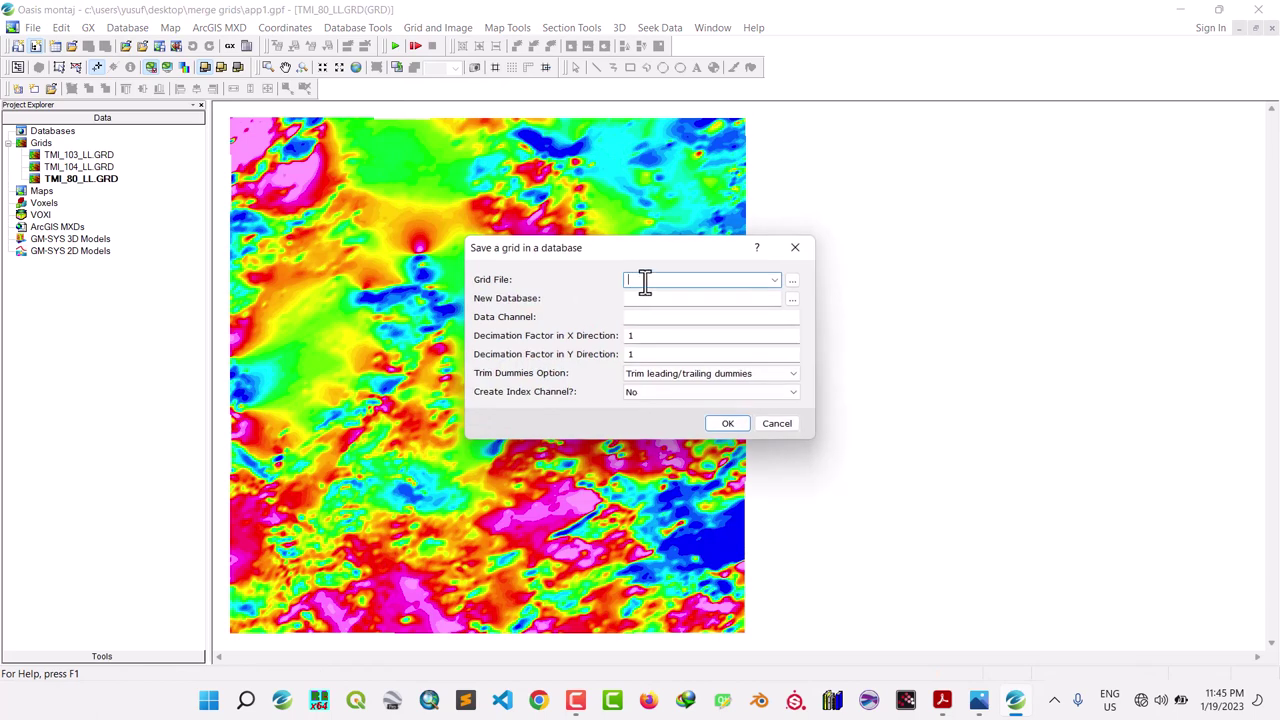
{"action": "left_click", "coordinate": [775, 281]}
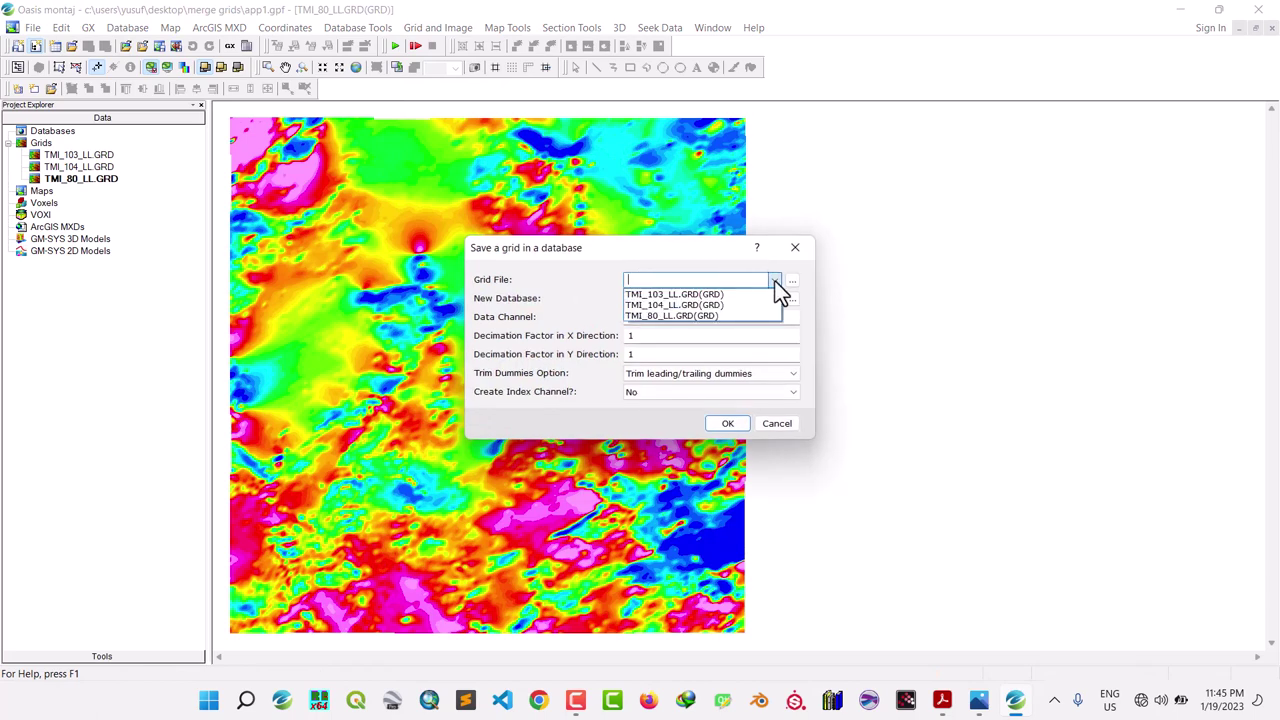
{"action": "left_click", "coordinate": [733, 315]}
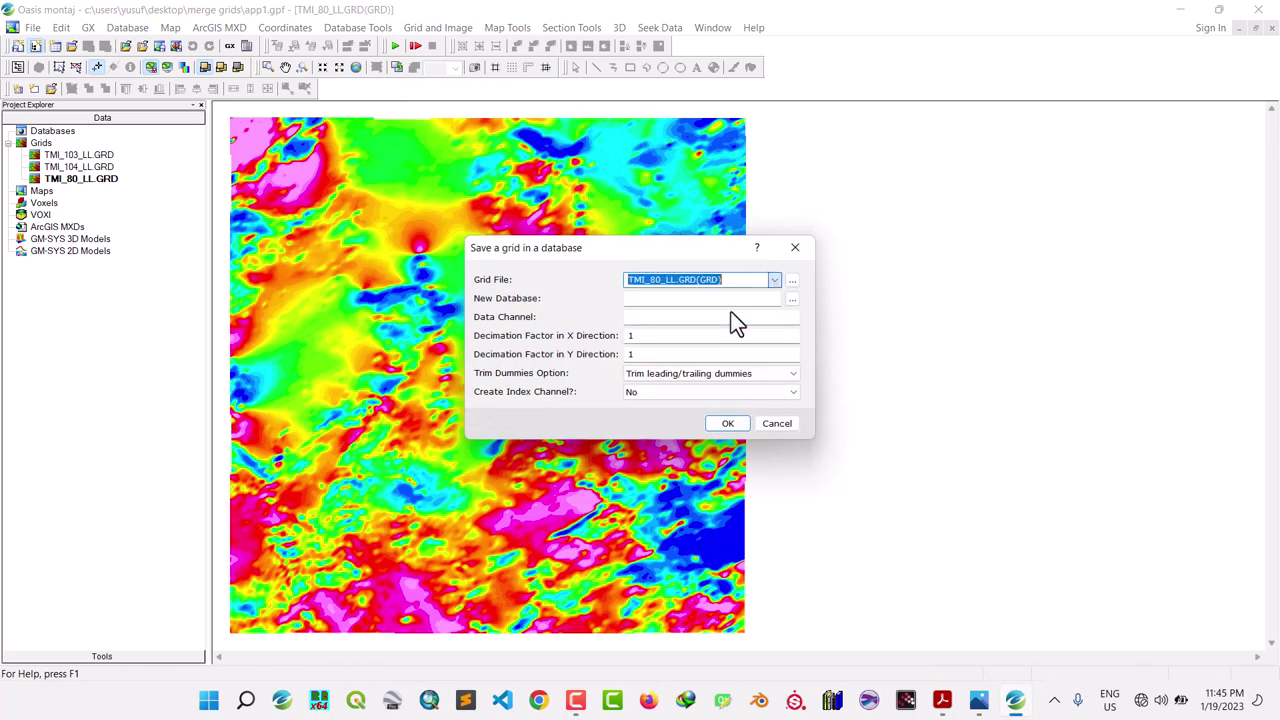
{"action": "left_click", "coordinate": [707, 299]}
{"action": "type", "text": "T"}
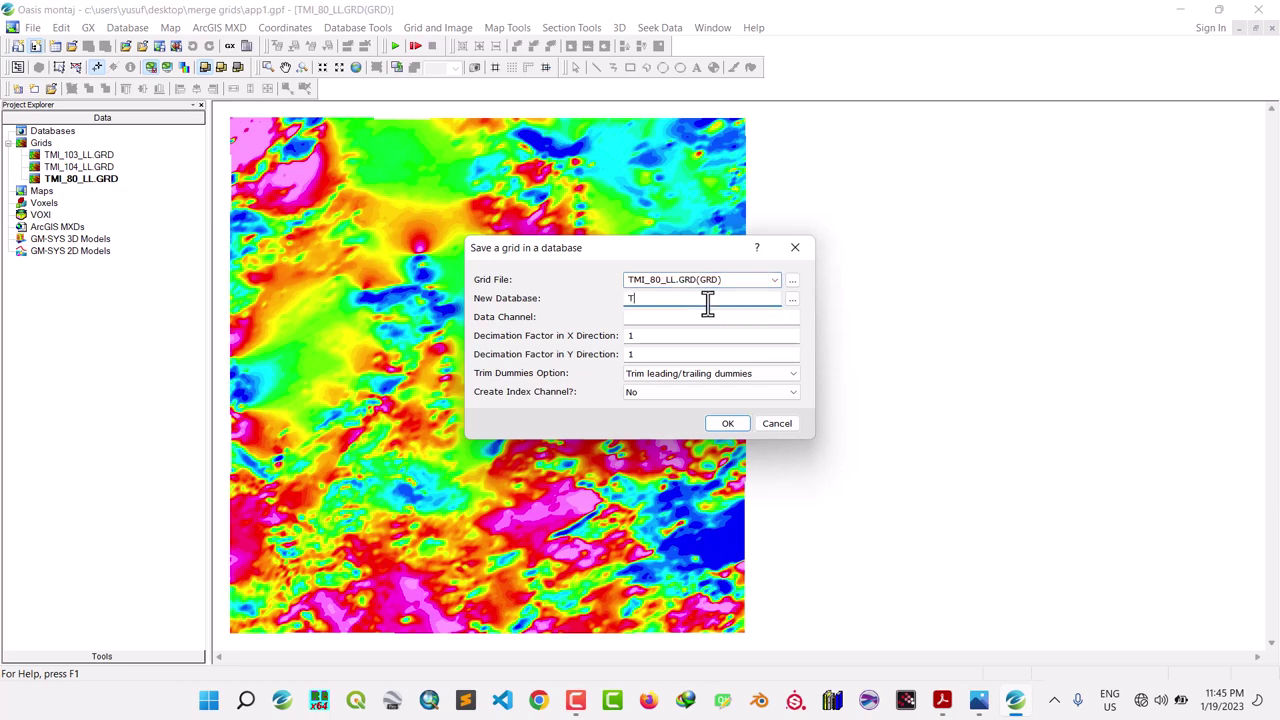
{"action": "type", "text": "MI_80"}
{"action": "left_click", "coordinate": [684, 318]}
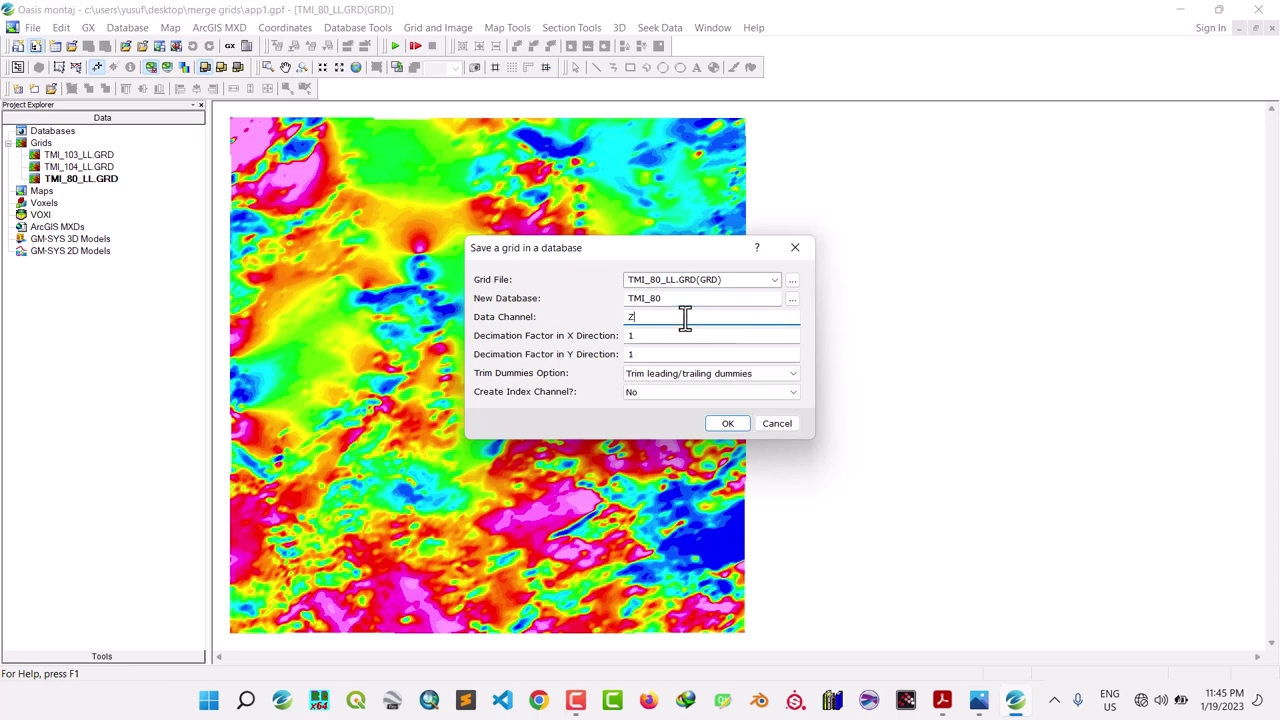
{"action": "type", "text": "Z"}
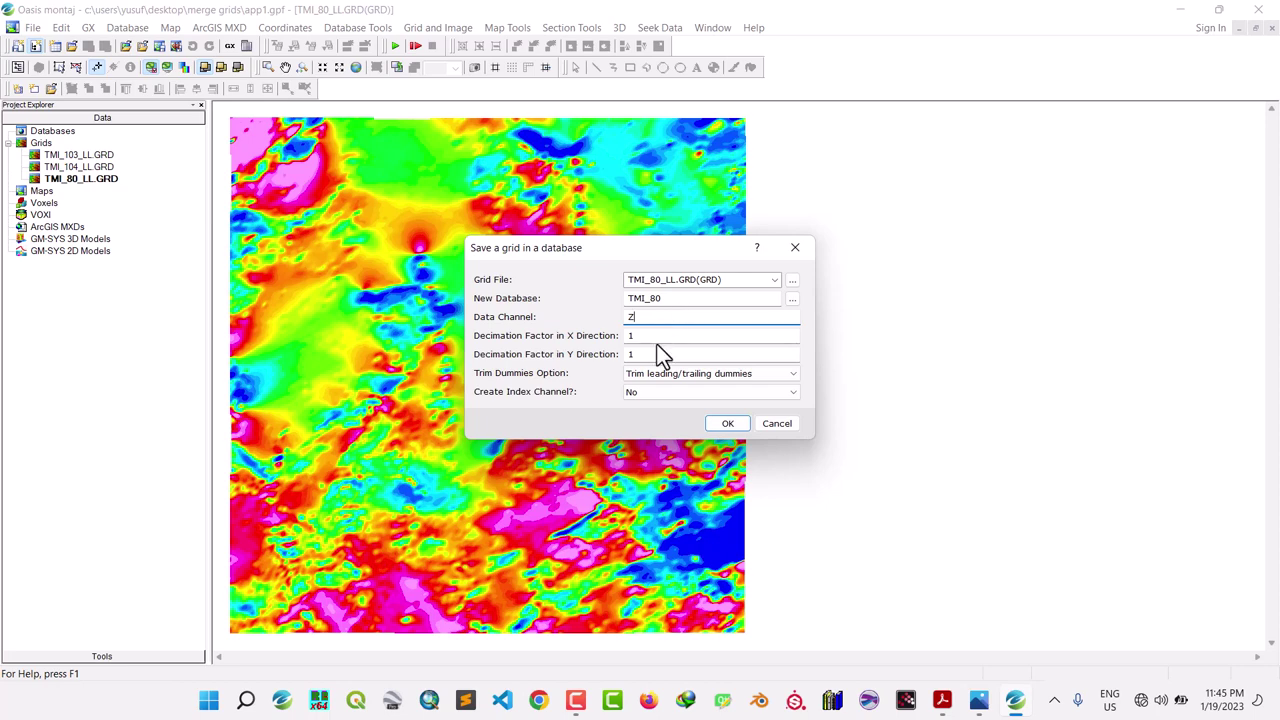
{"action": "left_click", "coordinate": [722, 424]}
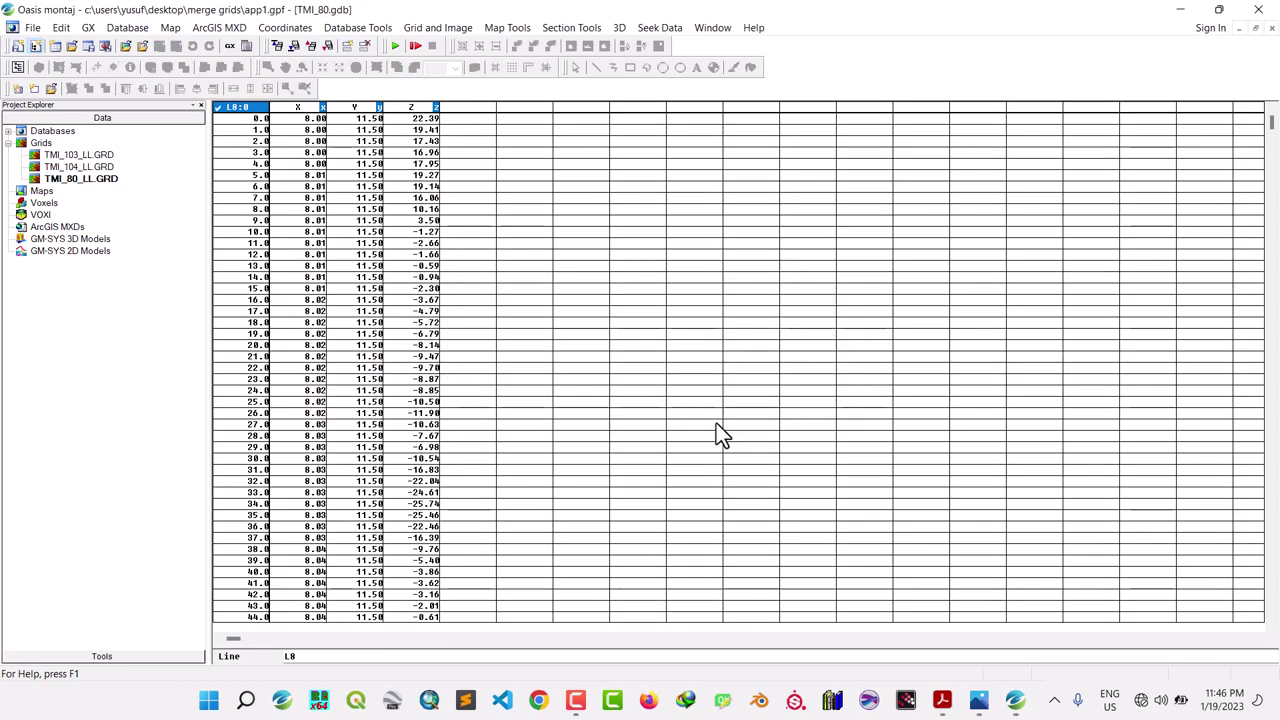
- Set the X channel of the TMI_80 database to display 3 decimals
{"action": "left_click", "coordinate": [295, 107]}
{"action": "left_click", "coordinate": [368, 107]}
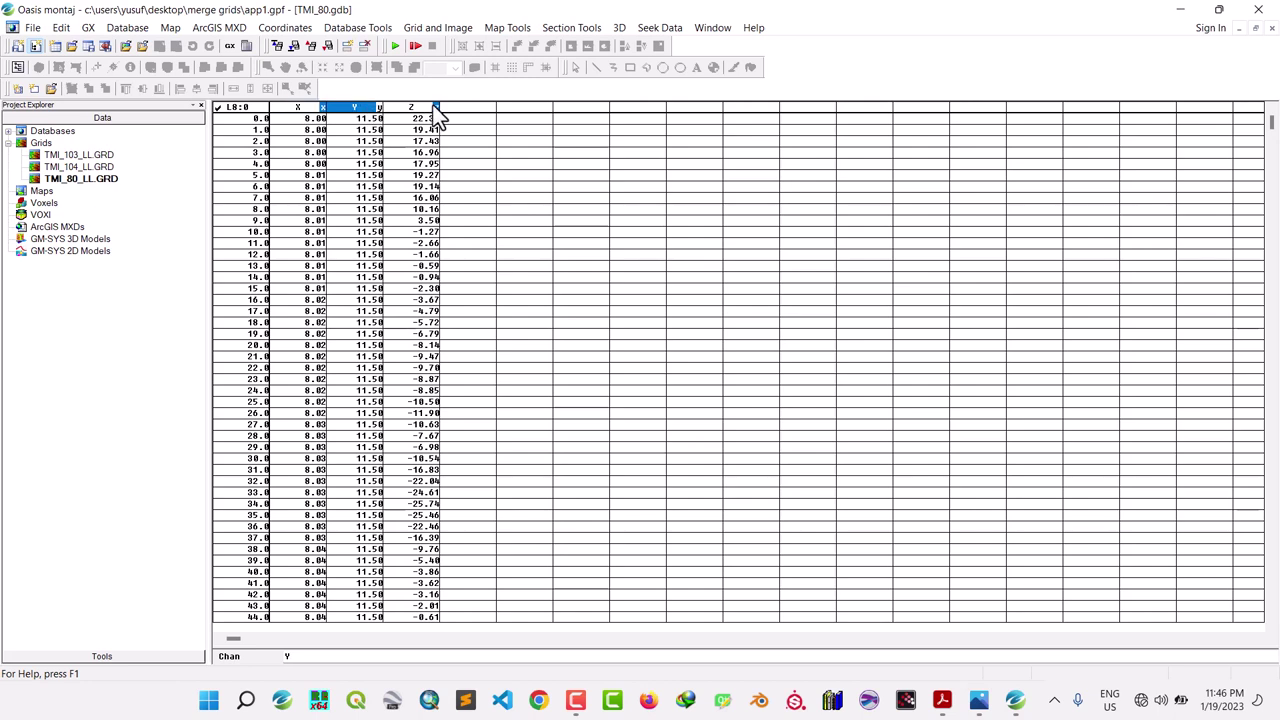
{"action": "left_click", "coordinate": [409, 108]}
{"action": "left_click", "coordinate": [301, 107]}
{"action": "right_click", "coordinate": [301, 106]}
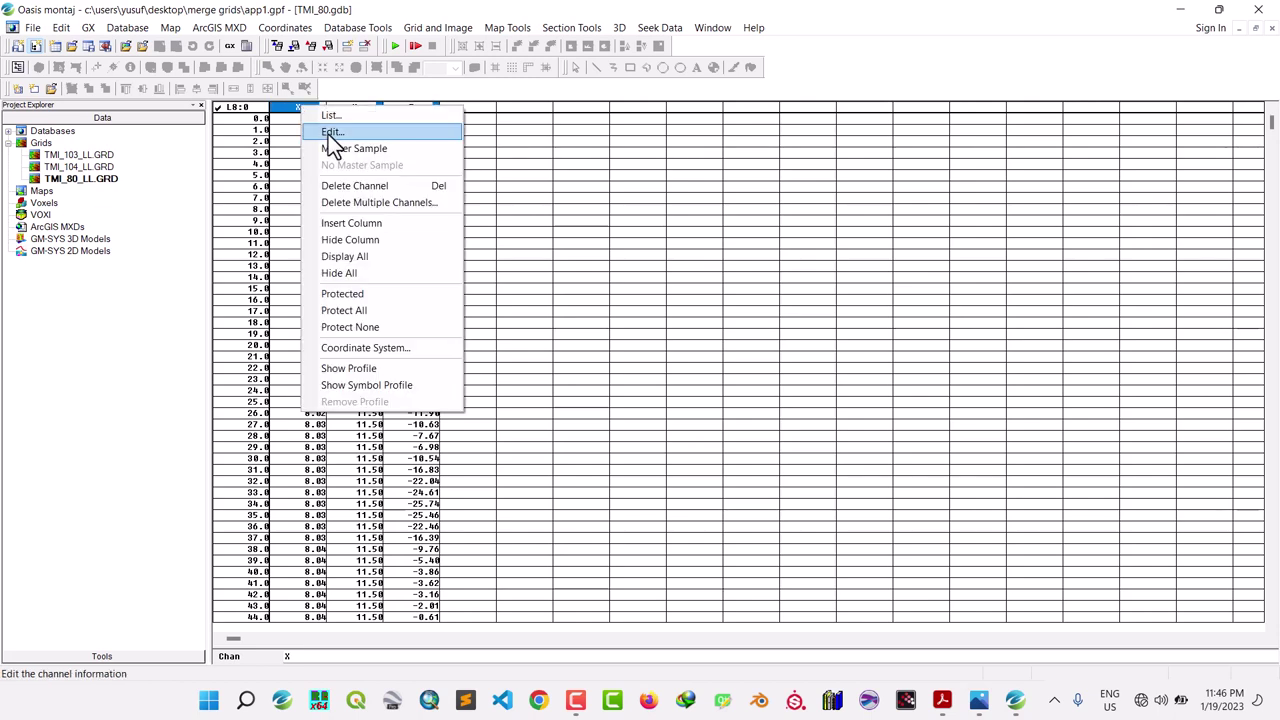
{"action": "left_click", "coordinate": [328, 132]}
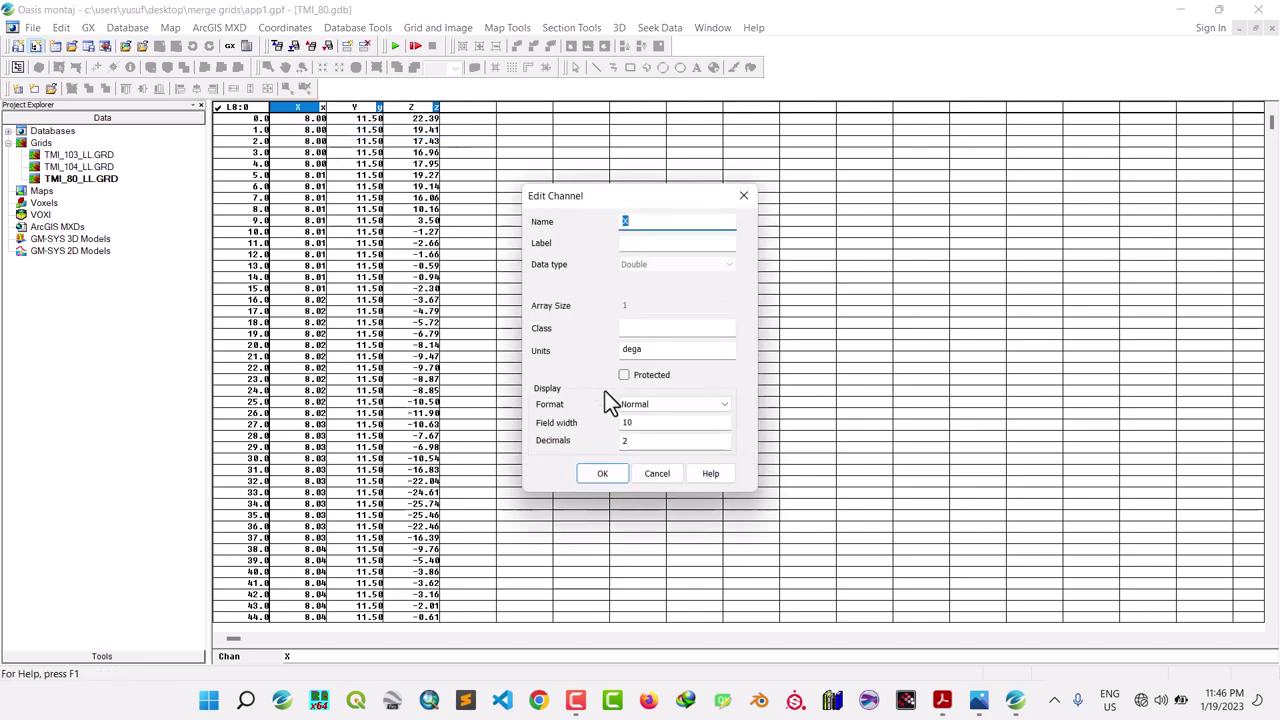
{"action": "left_click", "coordinate": [644, 440]}
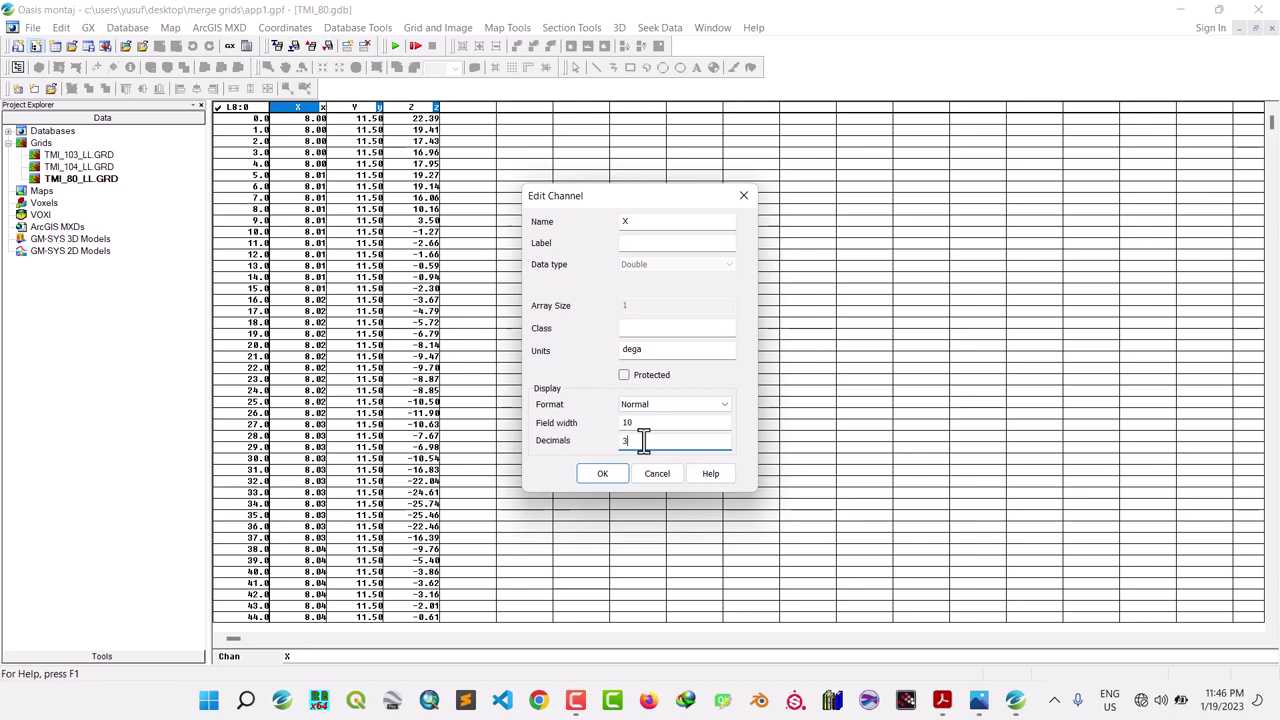
{"action": "left_click", "coordinate": [617, 467]}
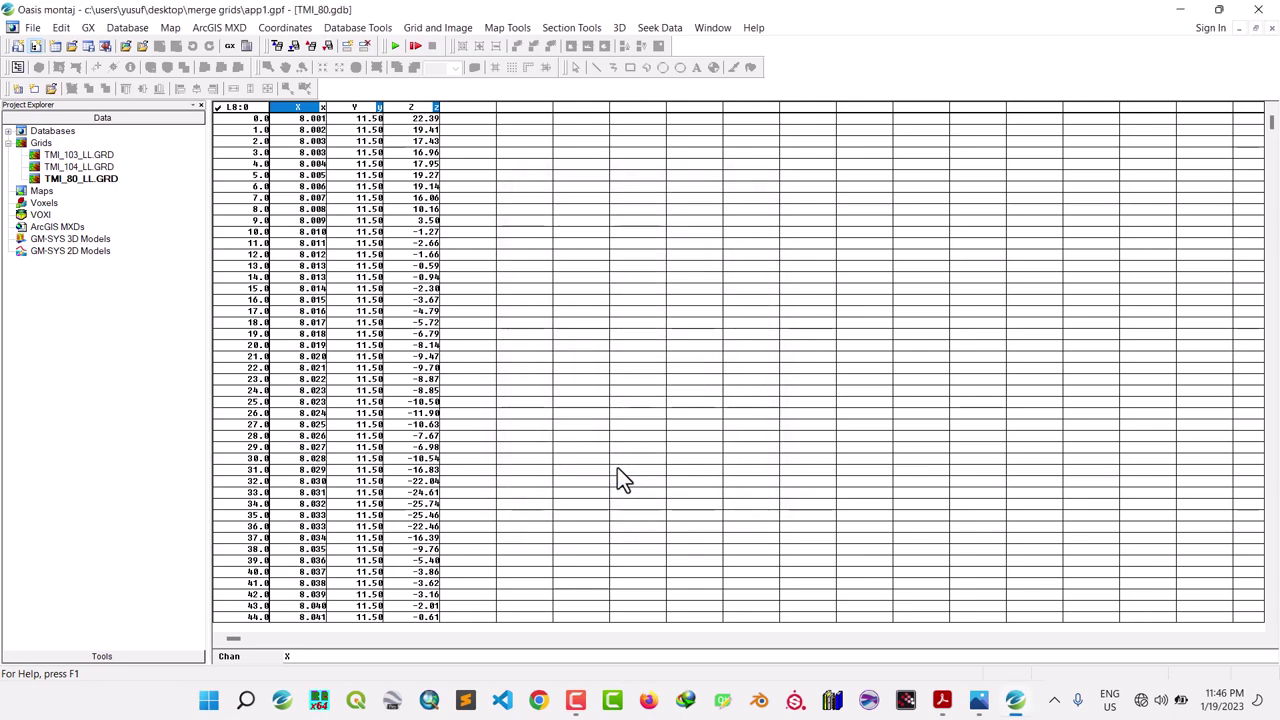
- Set the Y channel of the TMI_80 database to display 3 decimals
{"action": "left_click", "coordinate": [359, 109]}
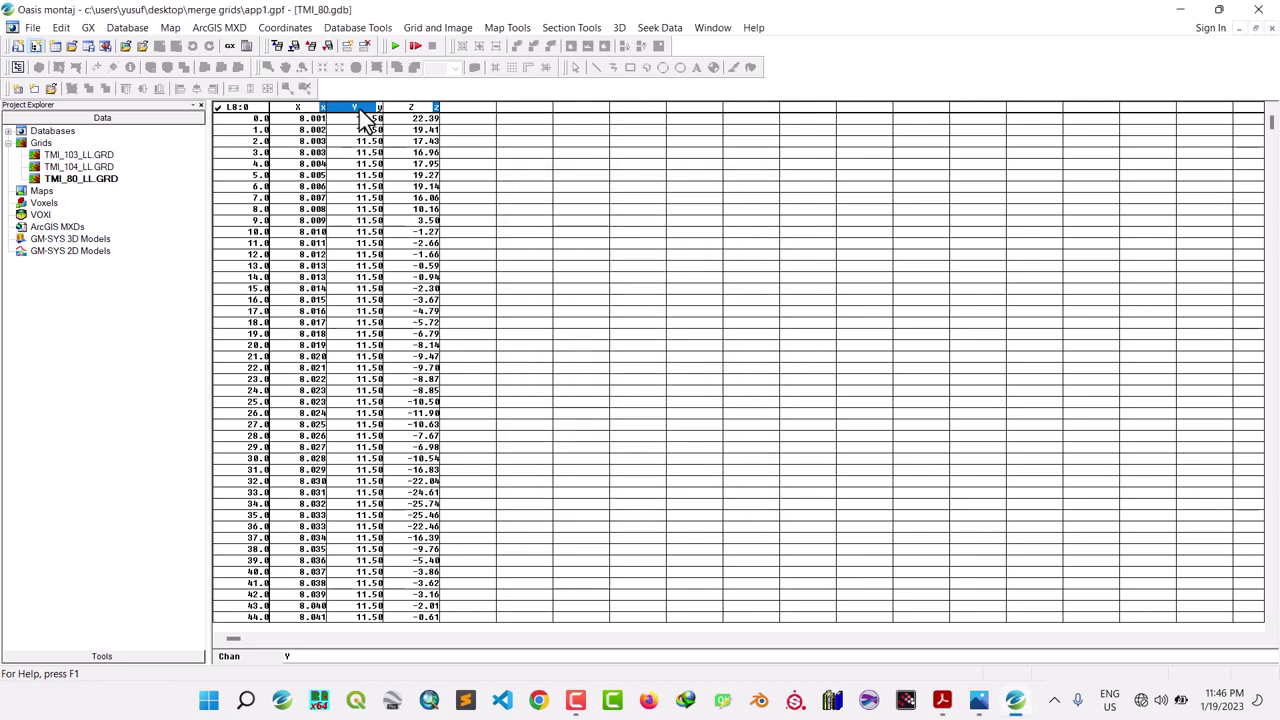
{"action": "right_click", "coordinate": [359, 108]}
{"action": "left_click", "coordinate": [384, 137]}
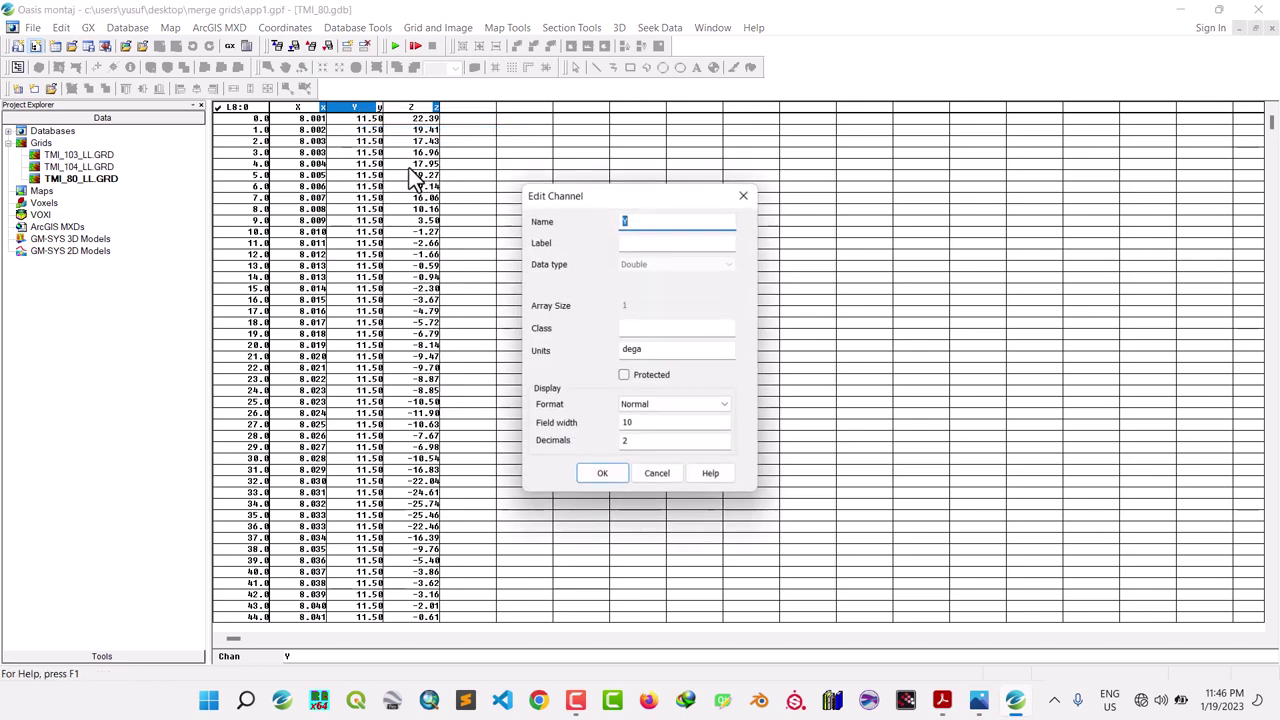
{"action": "left_click", "coordinate": [653, 447]}
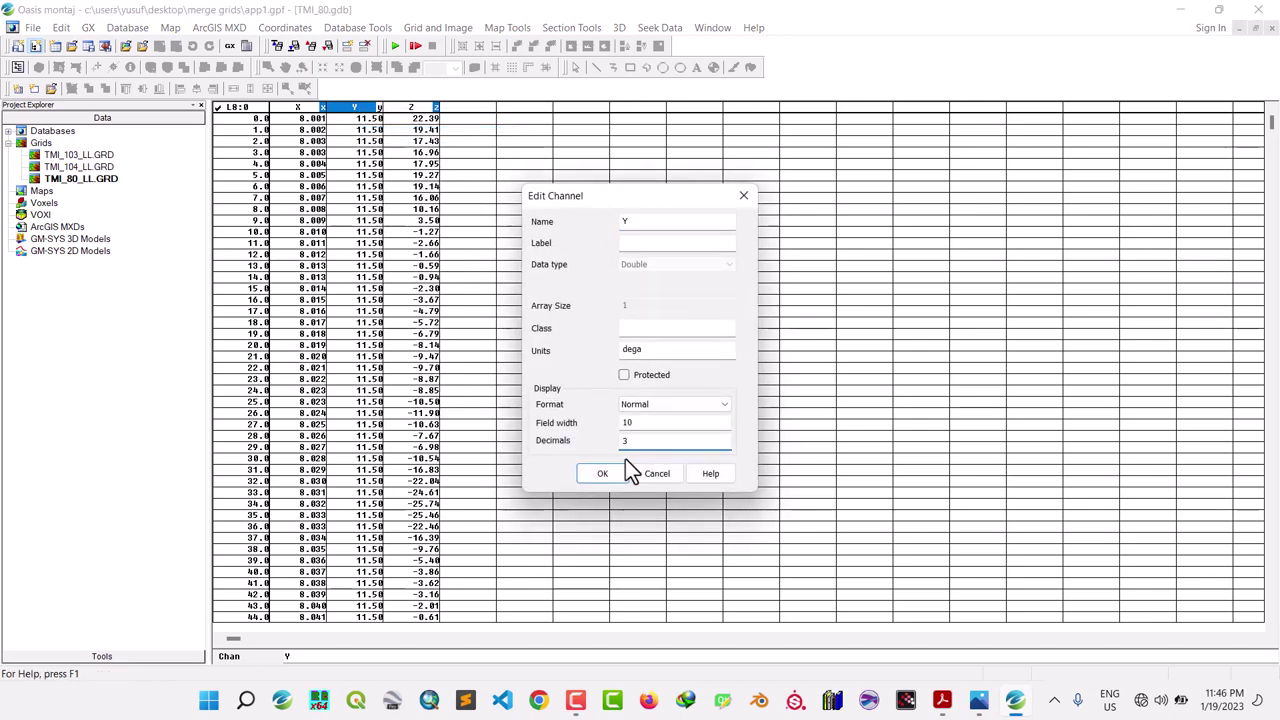
{"action": "left_click", "coordinate": [613, 470]}
{"action": "left_click", "coordinate": [415, 106]}
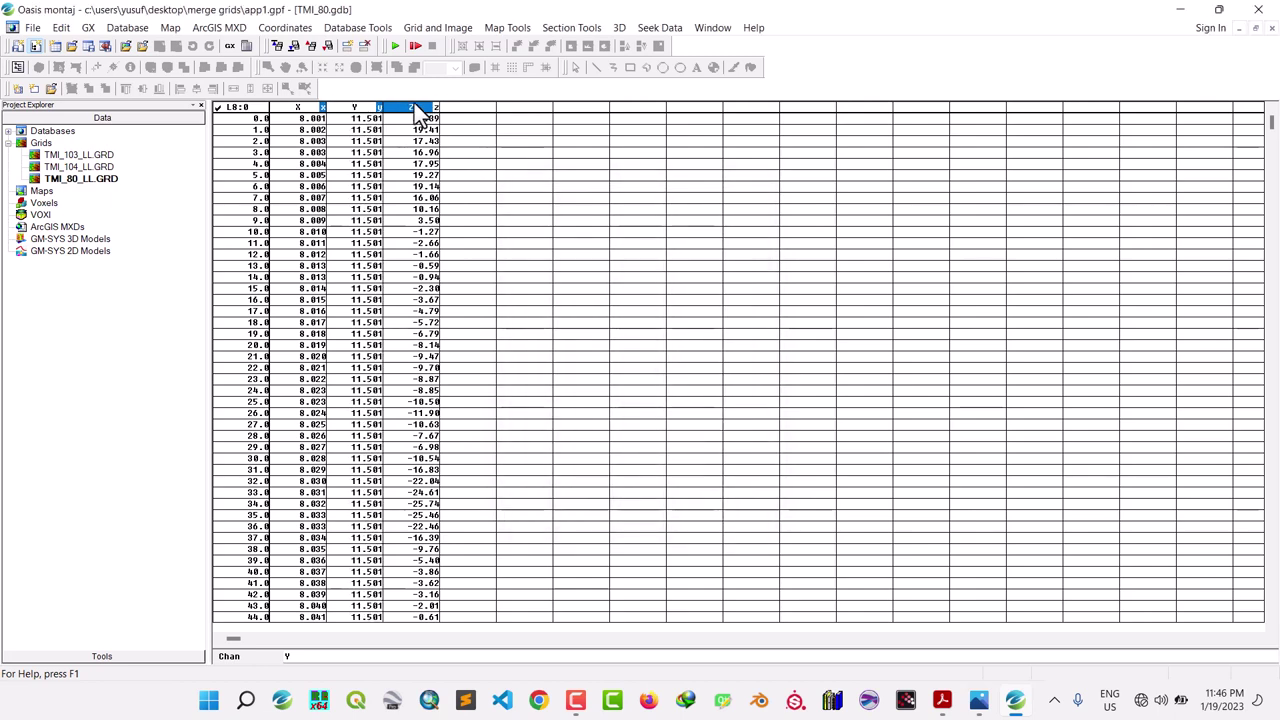
{"action": "right_click", "coordinate": [414, 103]}
{"action": "left_click", "coordinate": [439, 129]}
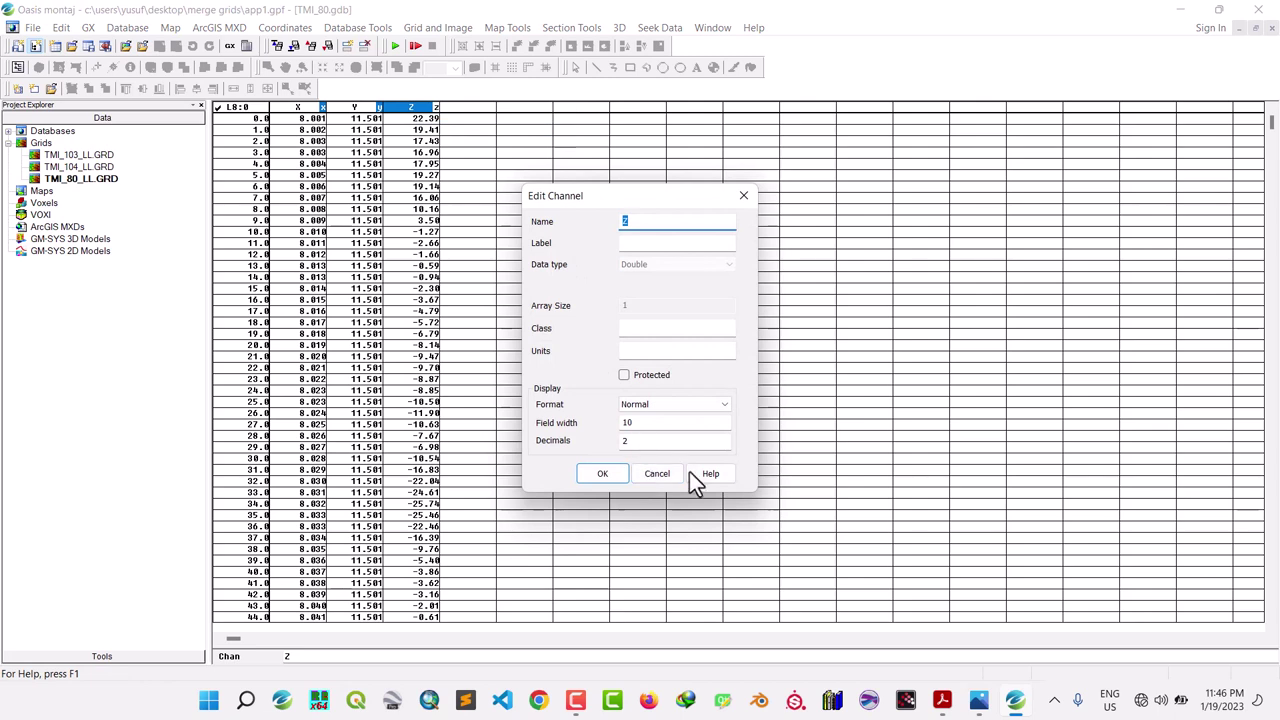
{"action": "left_click", "coordinate": [659, 477]}
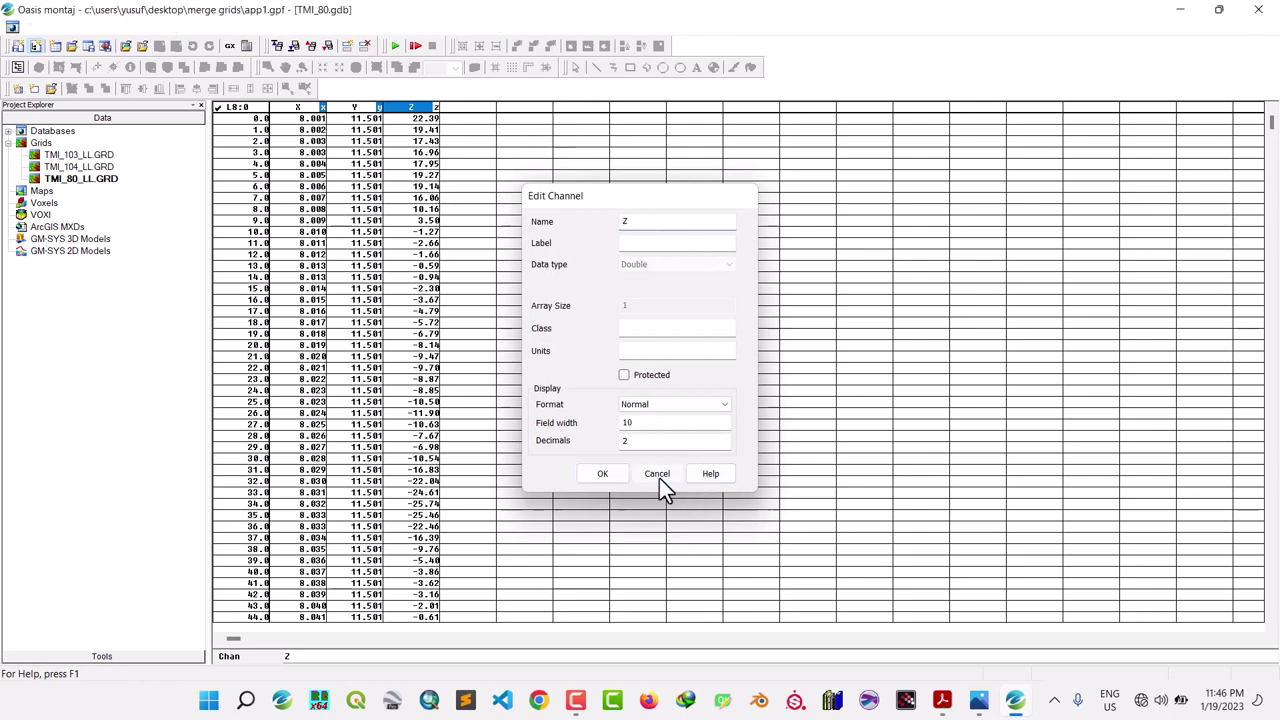
- Bring the TMI_104_LL grid into view and choose it as the grid file for saving a grid to a database
{"action": "double_click", "coordinate": [65, 166]}
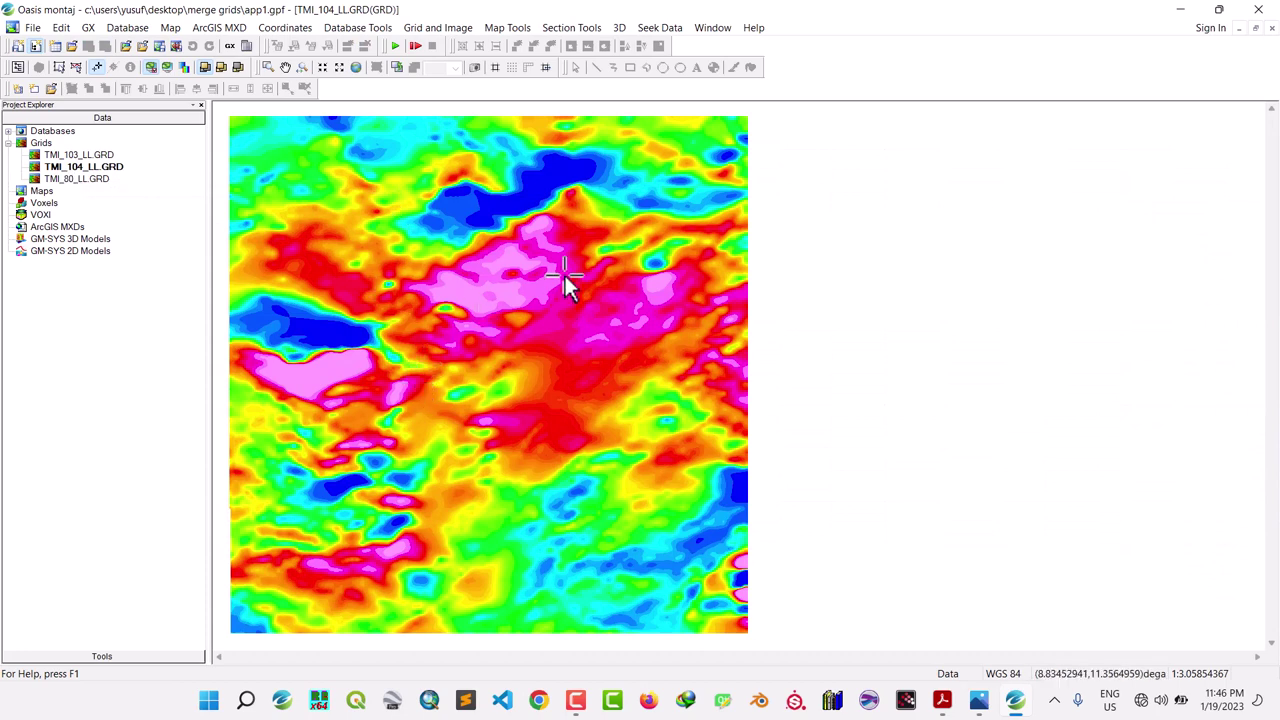
{"action": "left_click", "coordinate": [452, 28]}
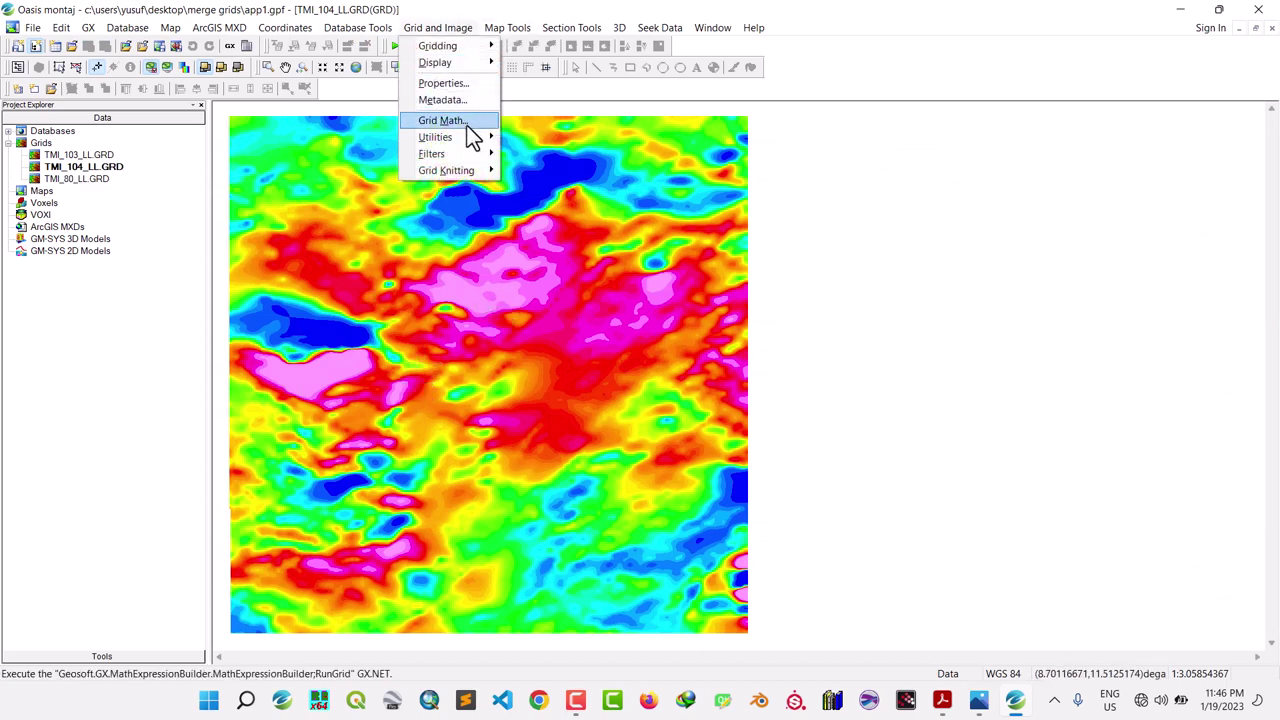
{"action": "mouse_move", "coordinate": [465, 136]}
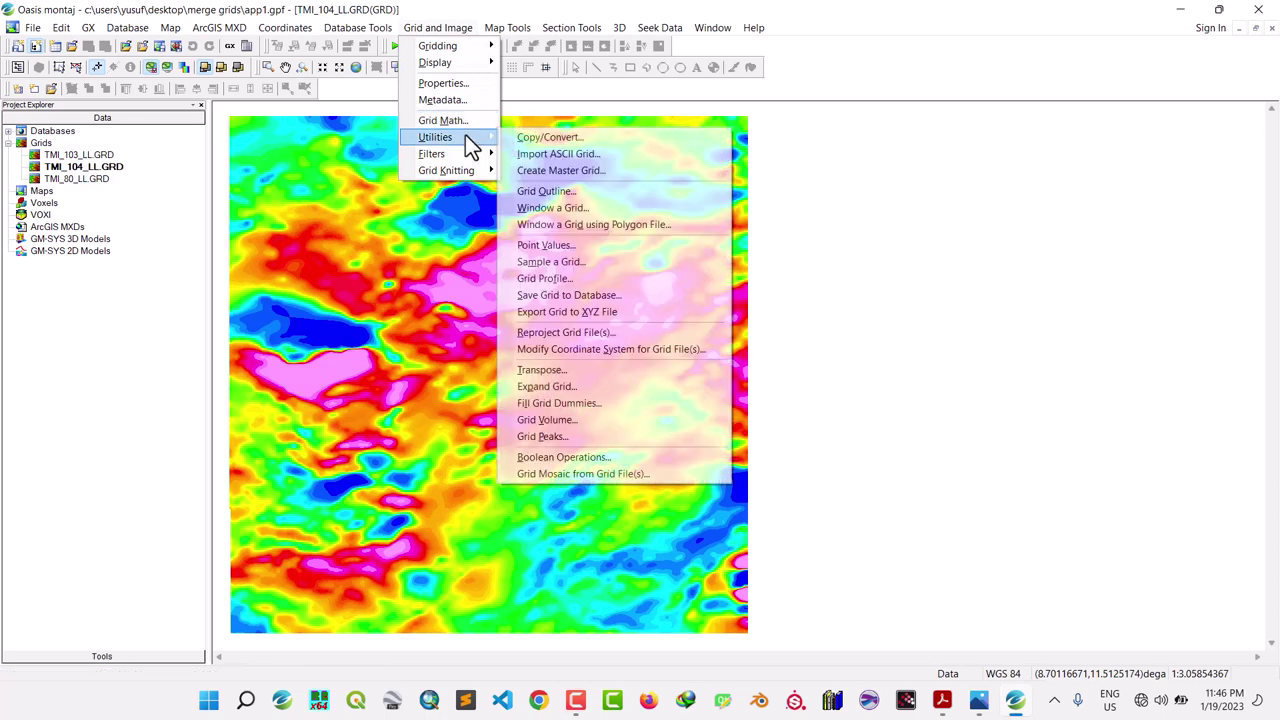
{"action": "left_click", "coordinate": [578, 297]}
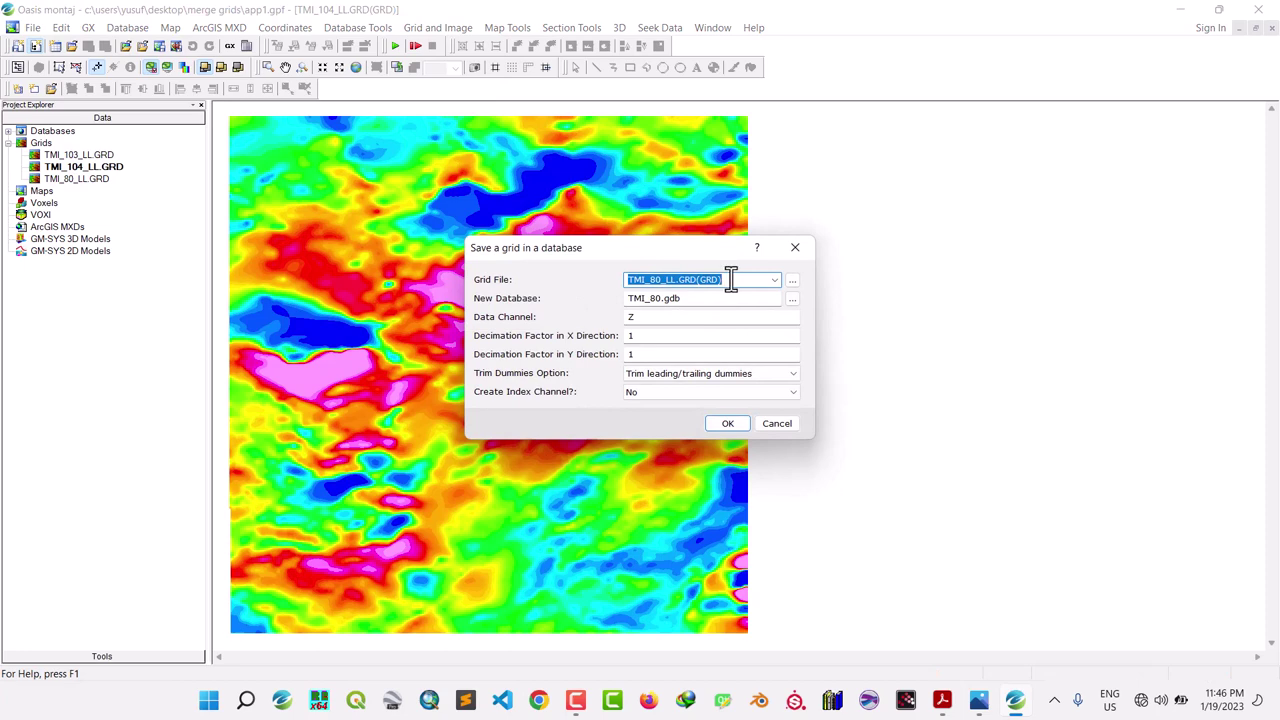
{"action": "key", "text": "BackSpace"}
{"action": "type", "text": "TMI_104"}
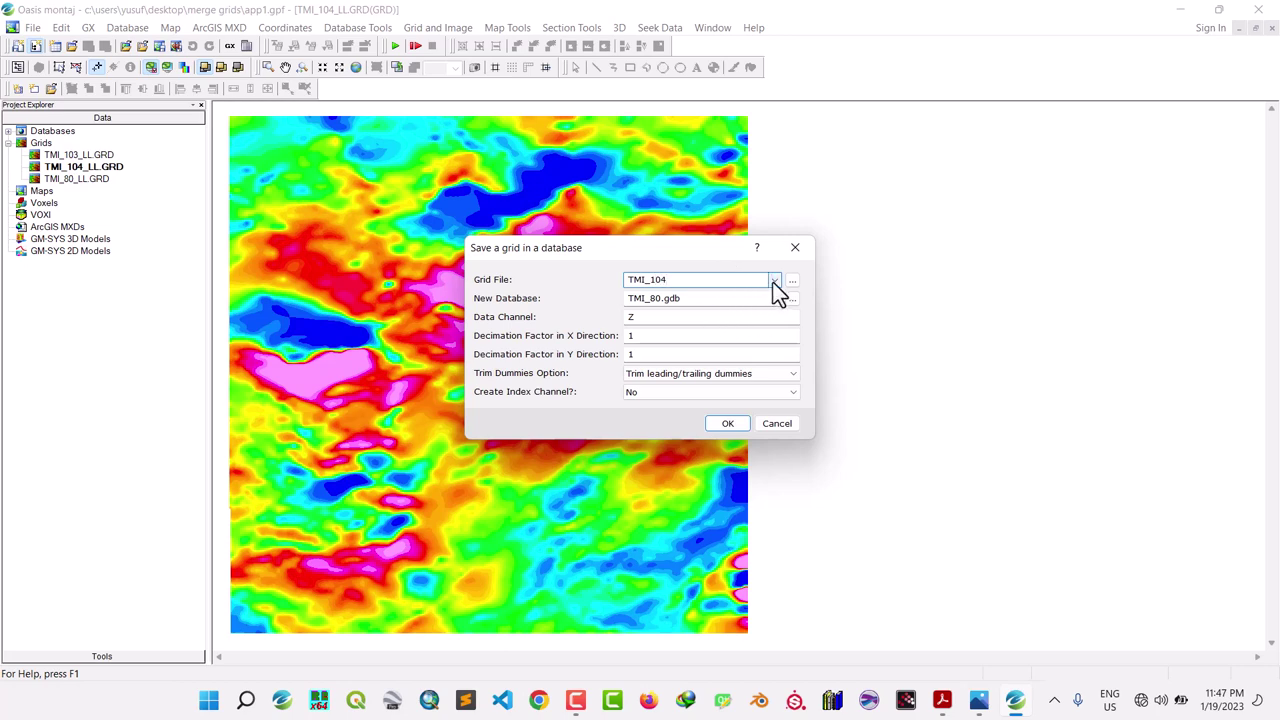
{"action": "left_click", "coordinate": [773, 282]}
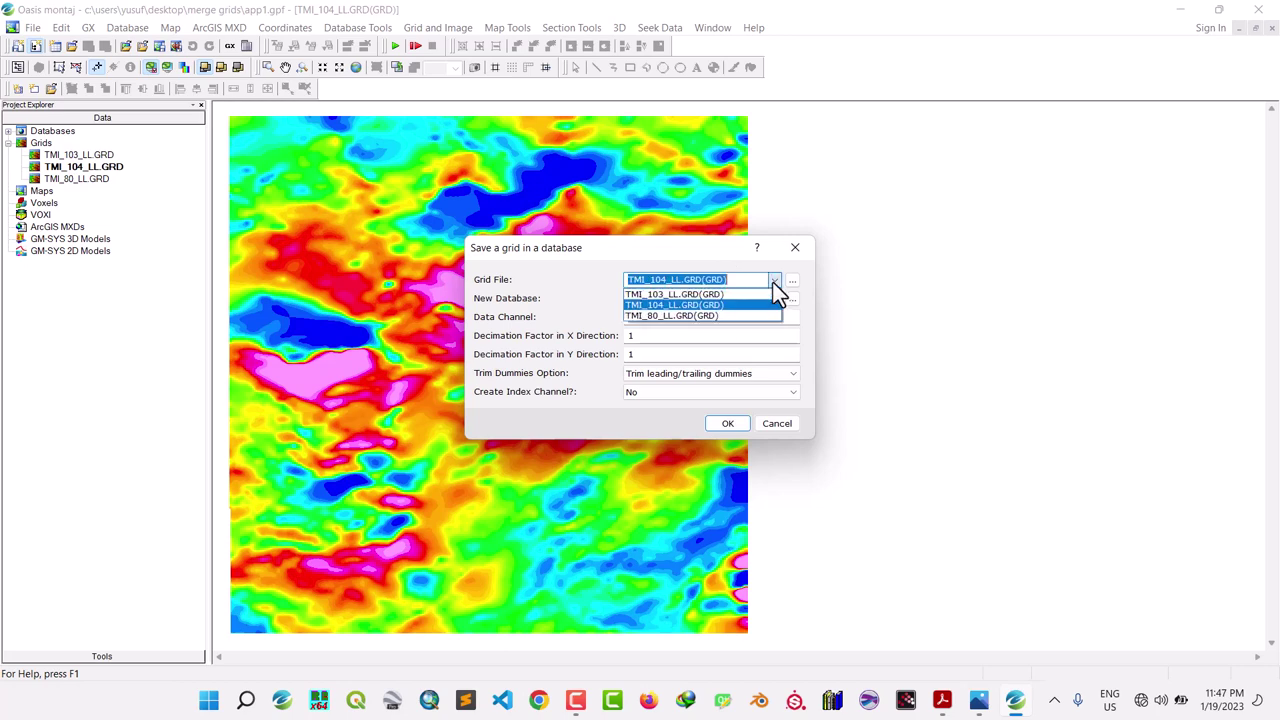
{"action": "left_click", "coordinate": [694, 306]}
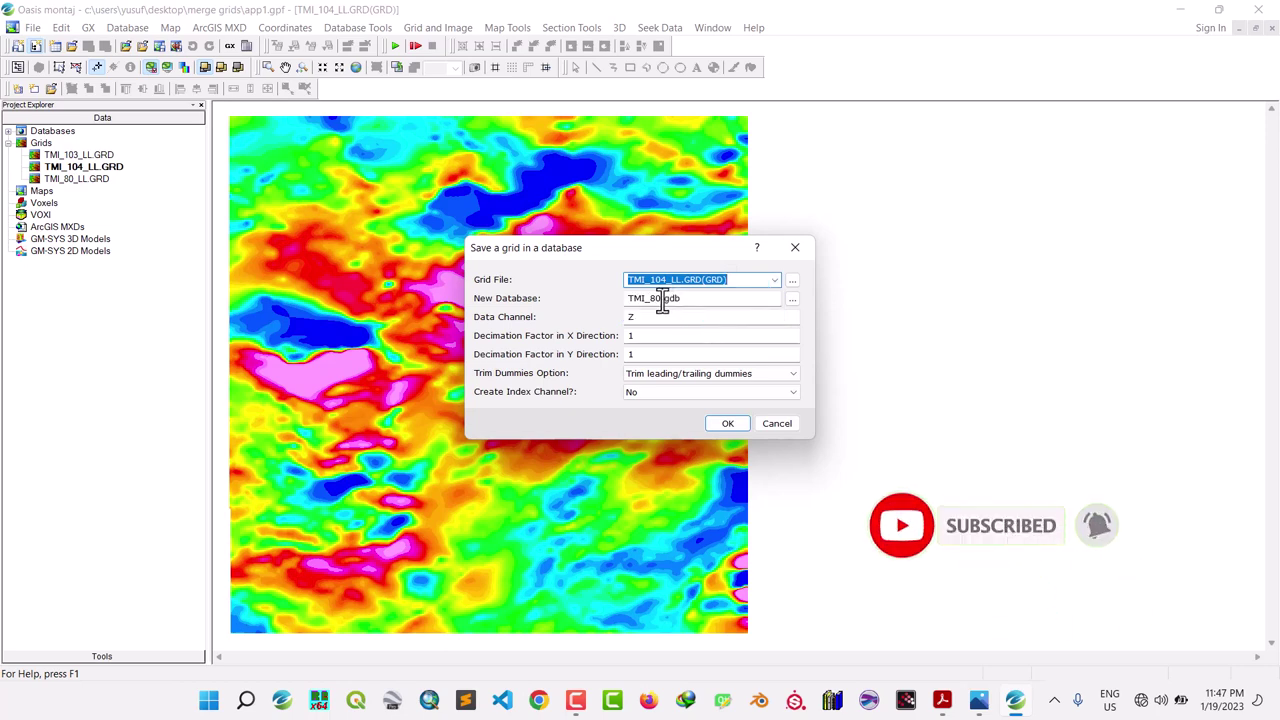
- Name the new database TMI_104 and save the TMI_104_LL grid to it
{"action": "left_click", "coordinate": [662, 302]}
{"action": "key", "text": "BackSpace"}
{"action": "key", "text": "BackSpace"}
{"action": "type", "text": "10"}
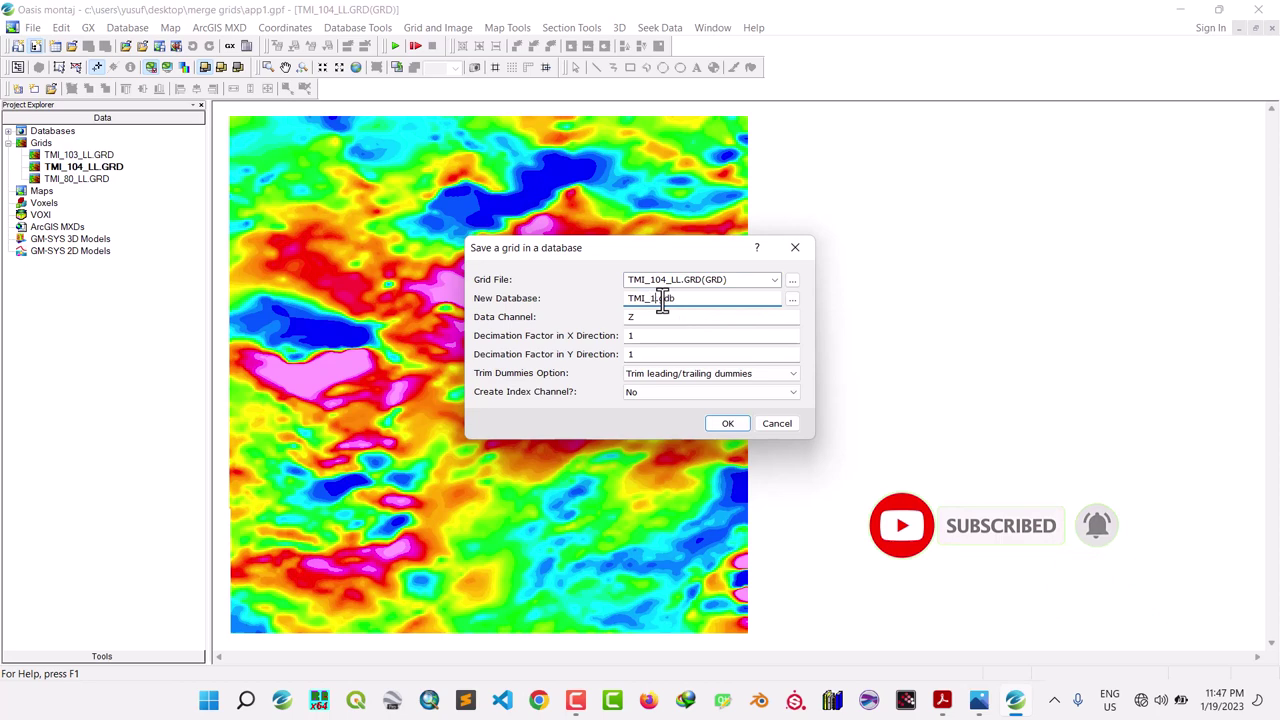
{"action": "type", "text": "4"}
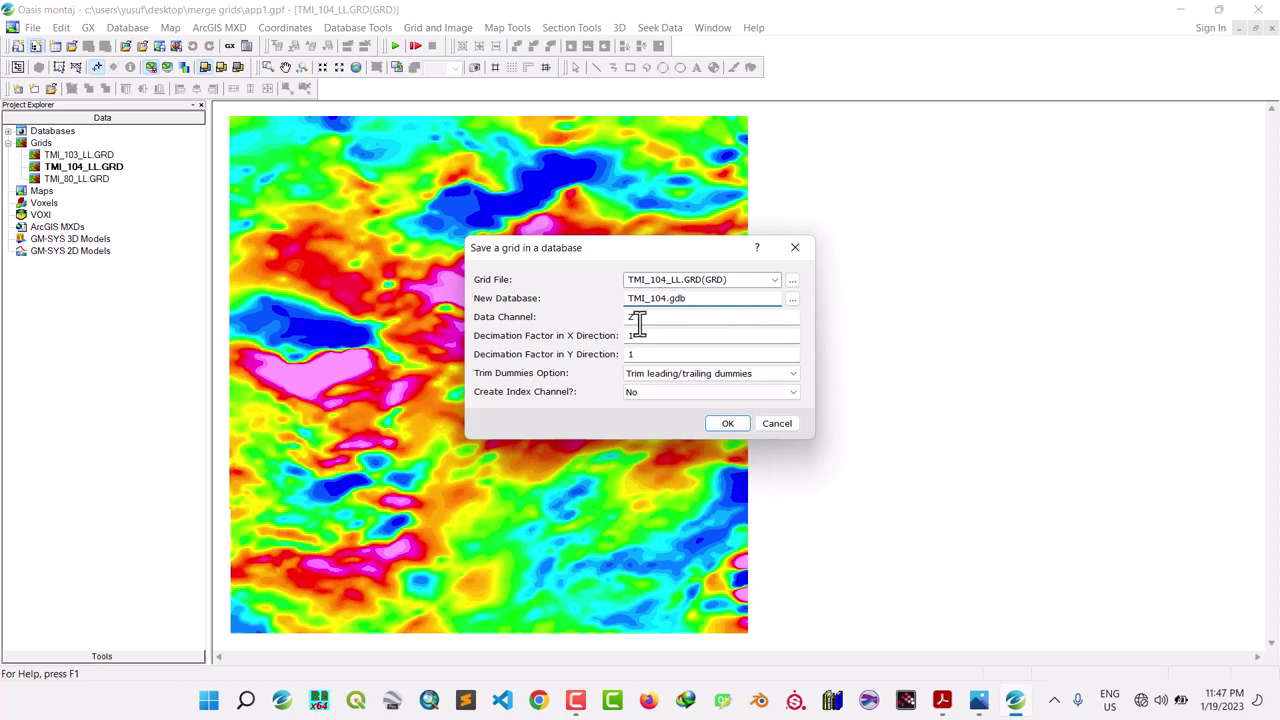
{"action": "left_click", "coordinate": [722, 423]}
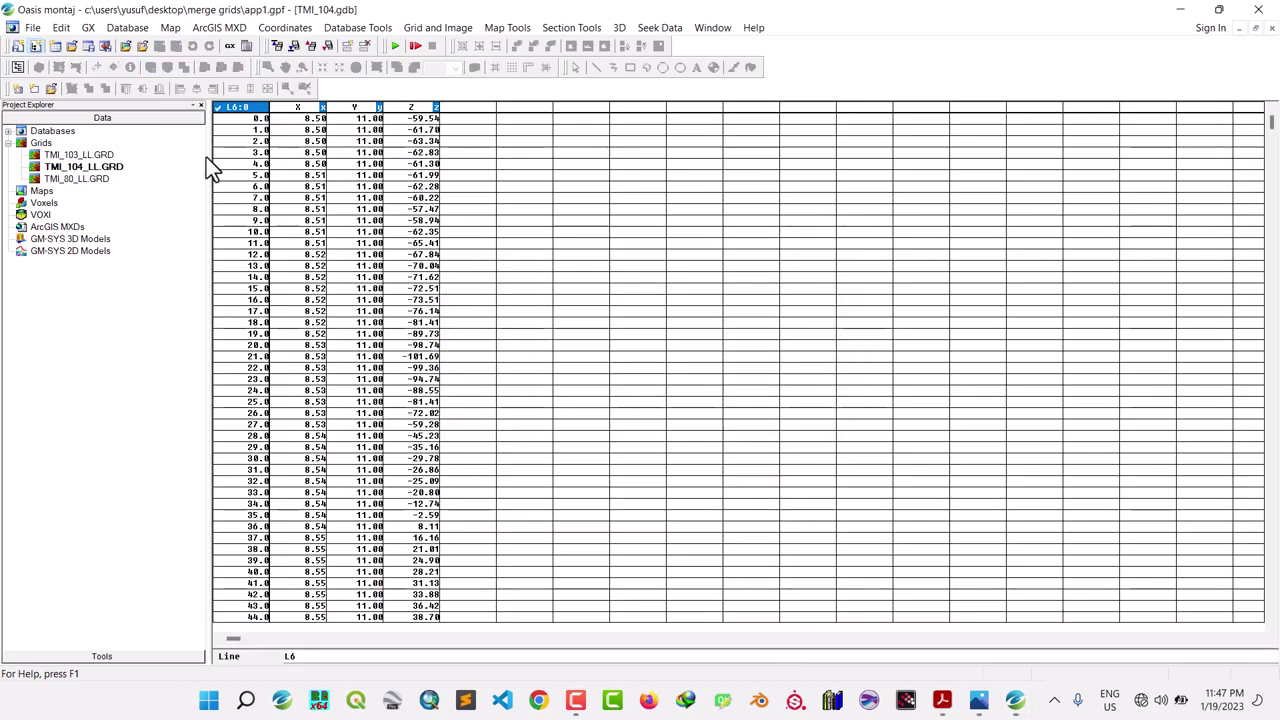
- Set the X channel of the TMI_104 database to display 3 decimals
{"action": "left_click", "coordinate": [306, 106]}
{"action": "right_click", "coordinate": [306, 108]}
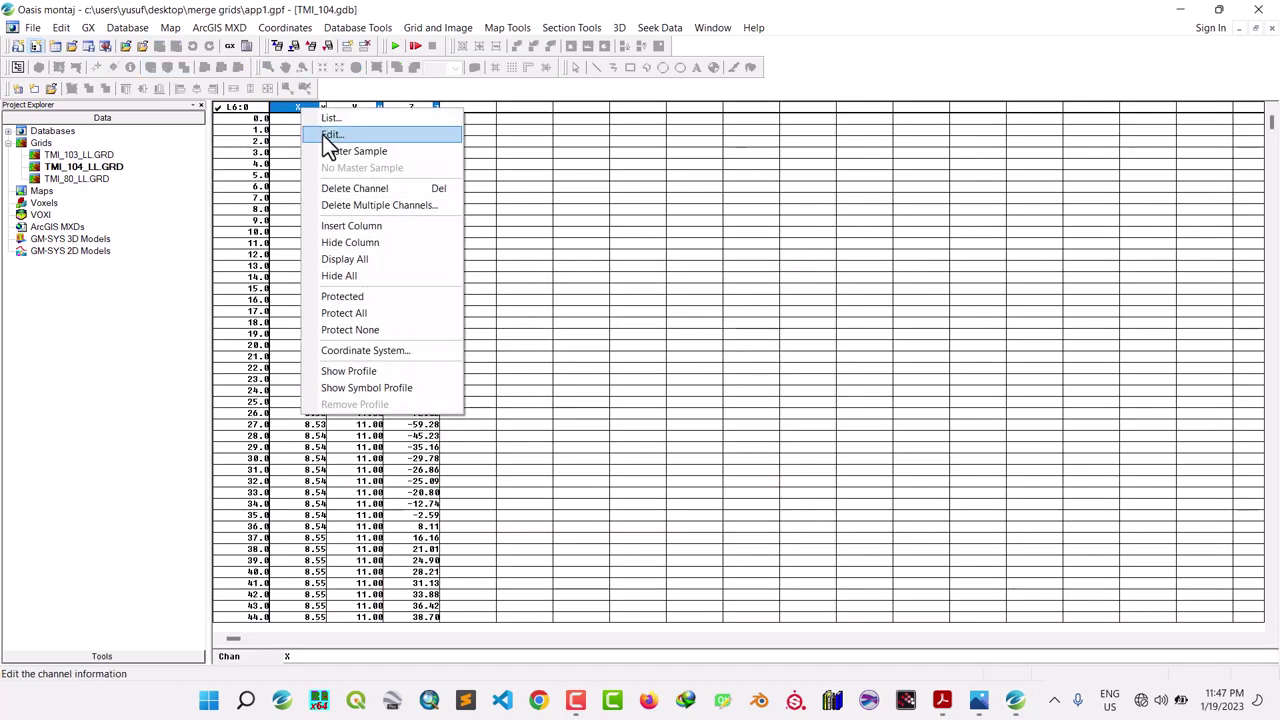
{"action": "left_click", "coordinate": [323, 135]}
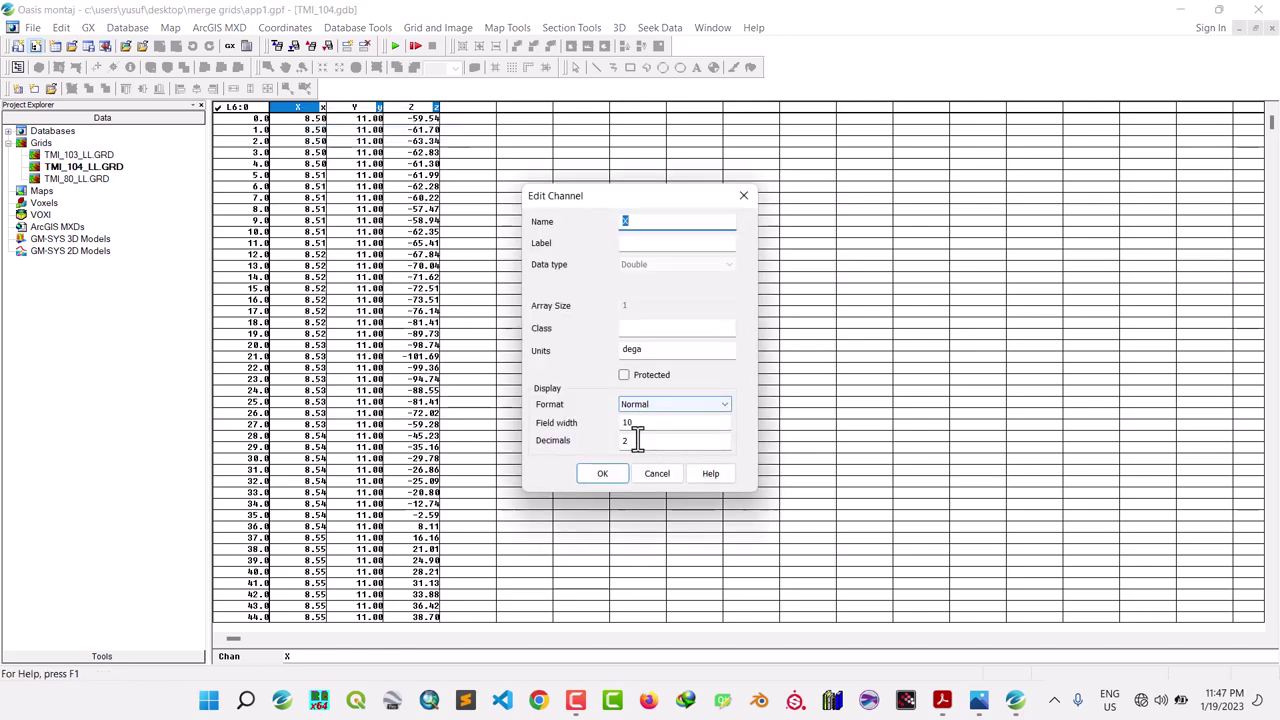
{"action": "left_click", "coordinate": [637, 440]}
{"action": "key", "text": "BackSpace"}
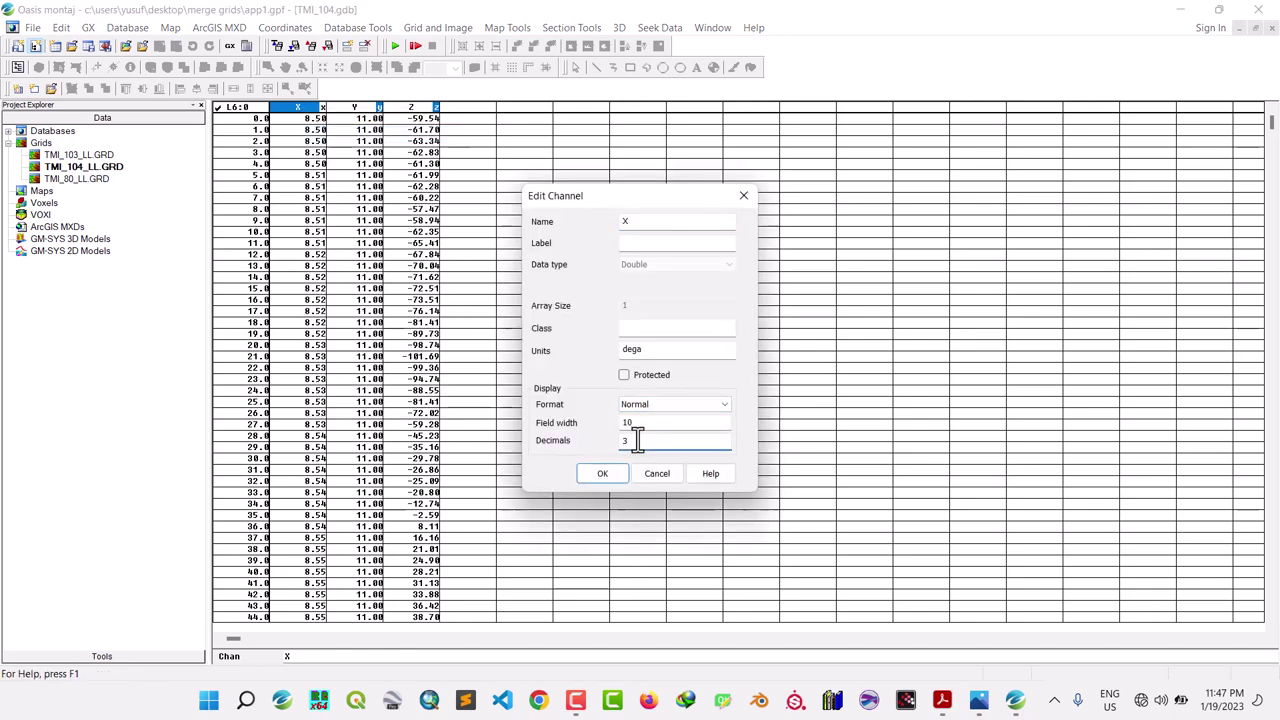
{"action": "left_click", "coordinate": [612, 472]}
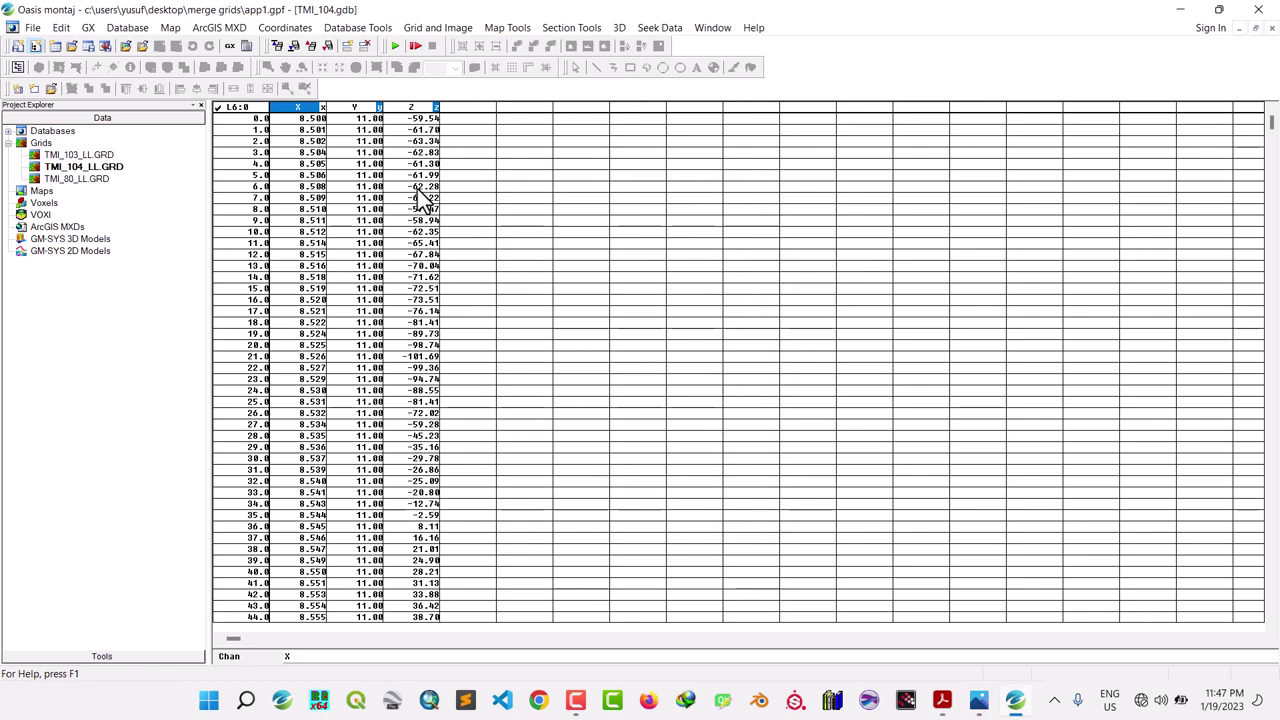
- Set the Y channel of the TMI_104 database to display 3 decimals
{"action": "right_click", "coordinate": [358, 106]}
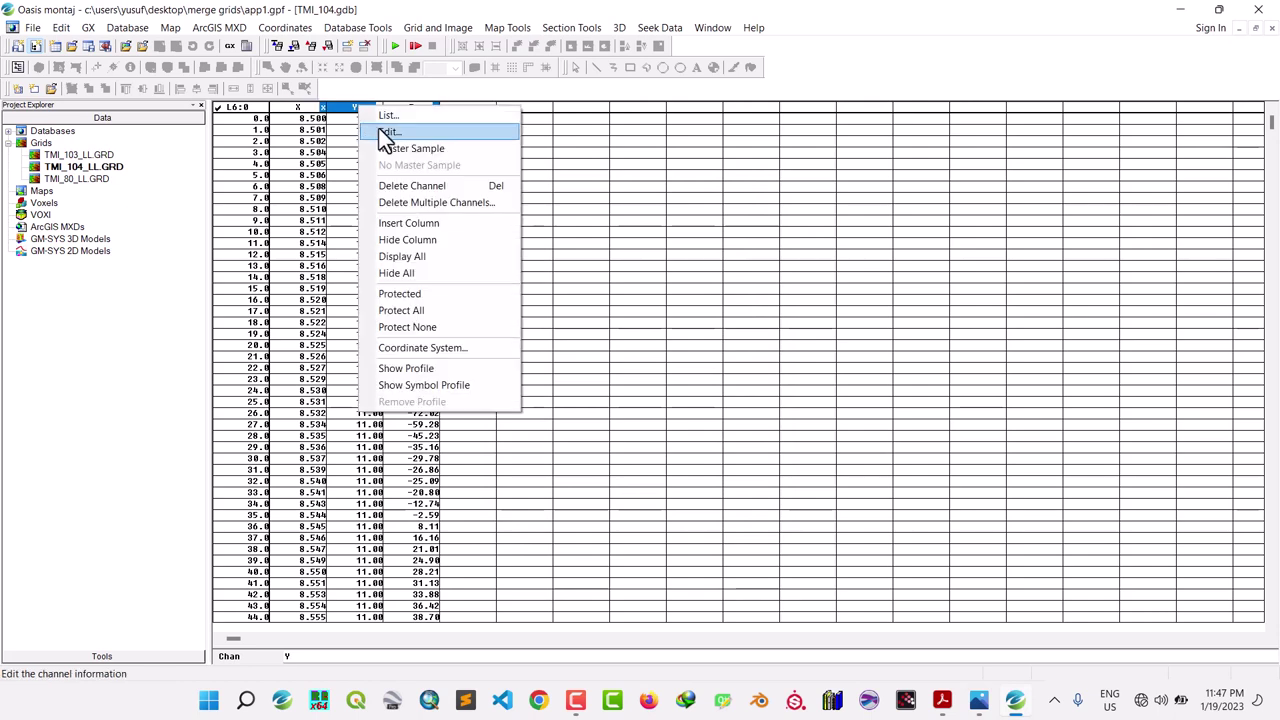
{"action": "left_click", "coordinate": [386, 133]}
{"action": "left_click", "coordinate": [645, 444]}
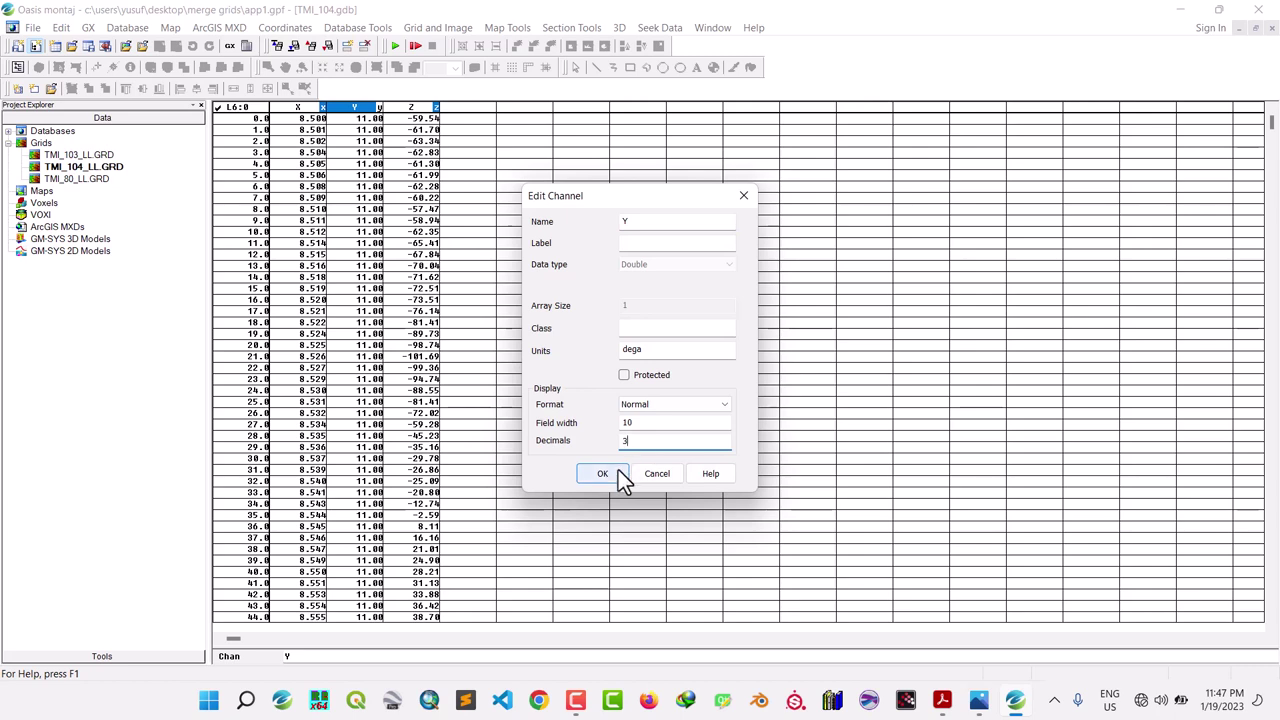
{"action": "left_click", "coordinate": [603, 473]}
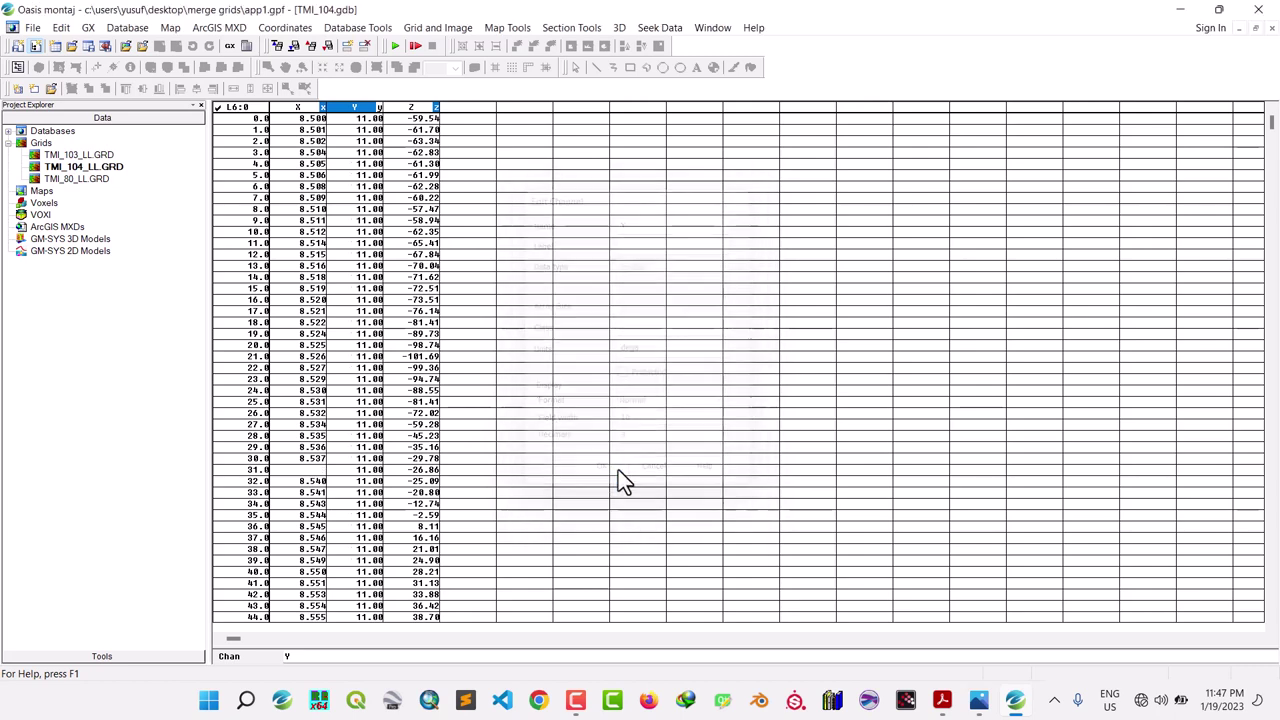
- Bring the TMI_103_LL grid into view and save it to a new database named TMI_103
{"action": "double_click", "coordinate": [78, 156]}
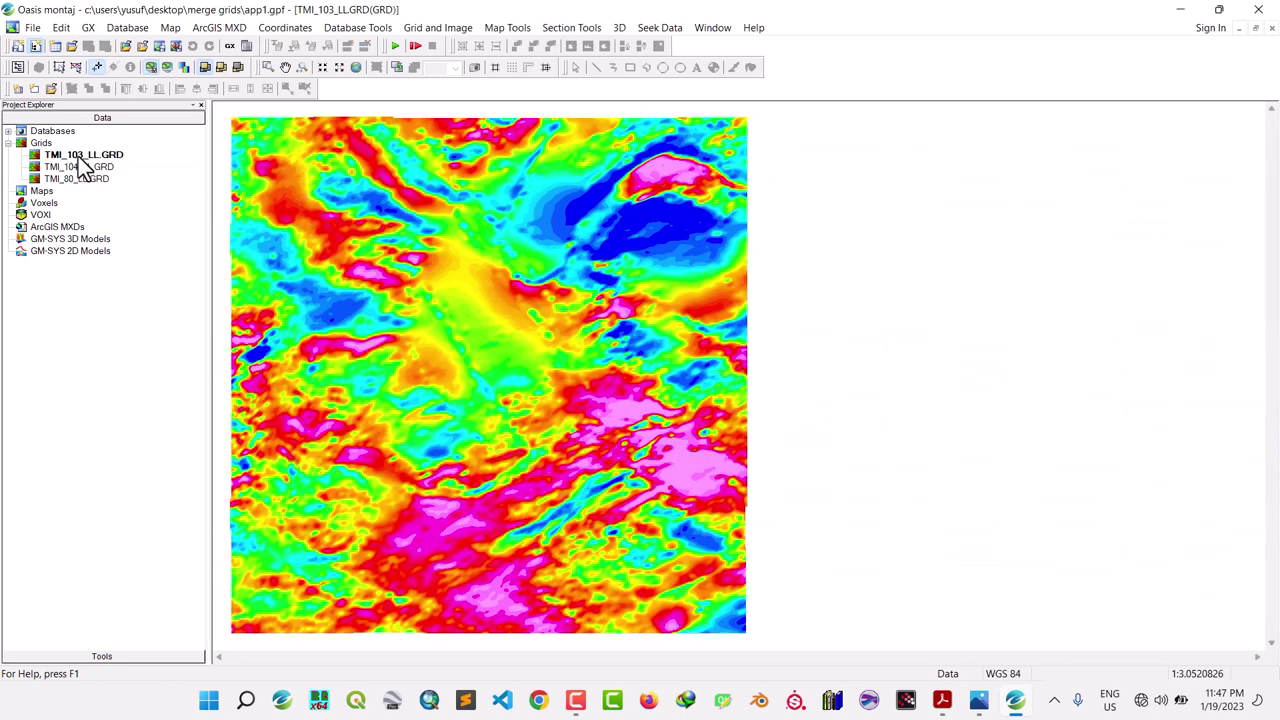
{"action": "left_click", "coordinate": [364, 29]}
{"action": "mouse_move", "coordinate": [424, 32]}
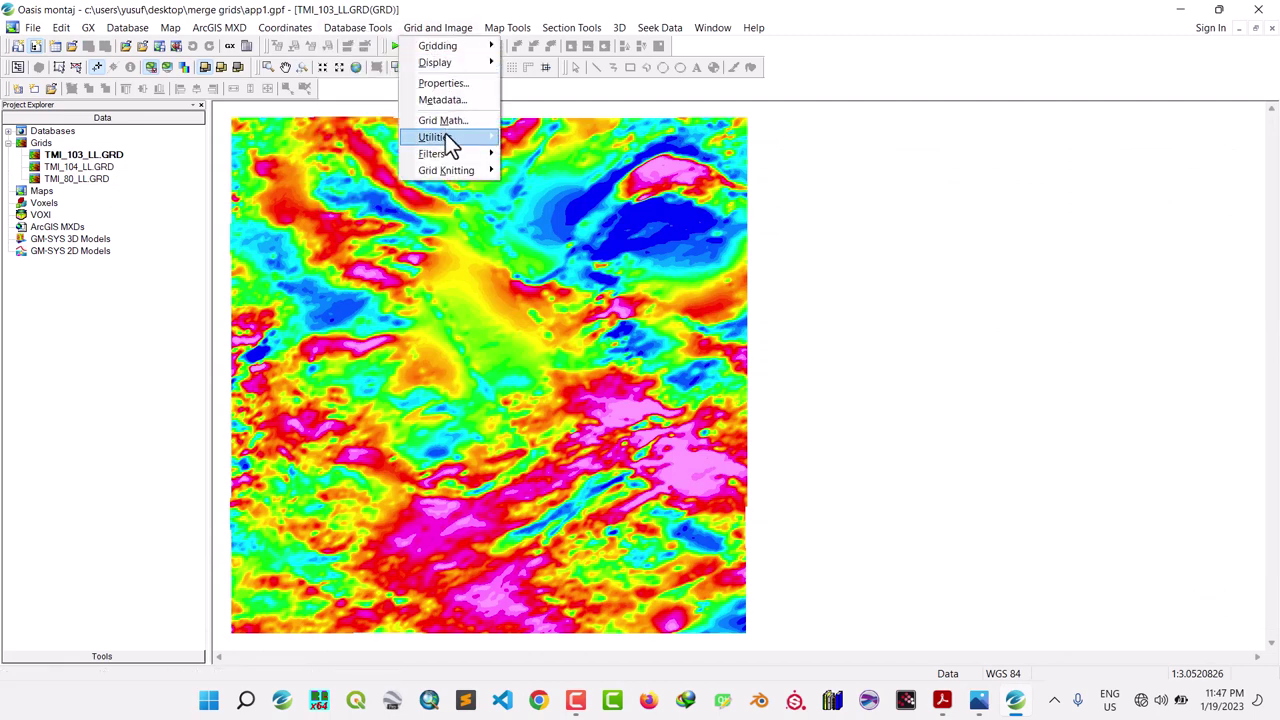
{"action": "mouse_move", "coordinate": [445, 133]}
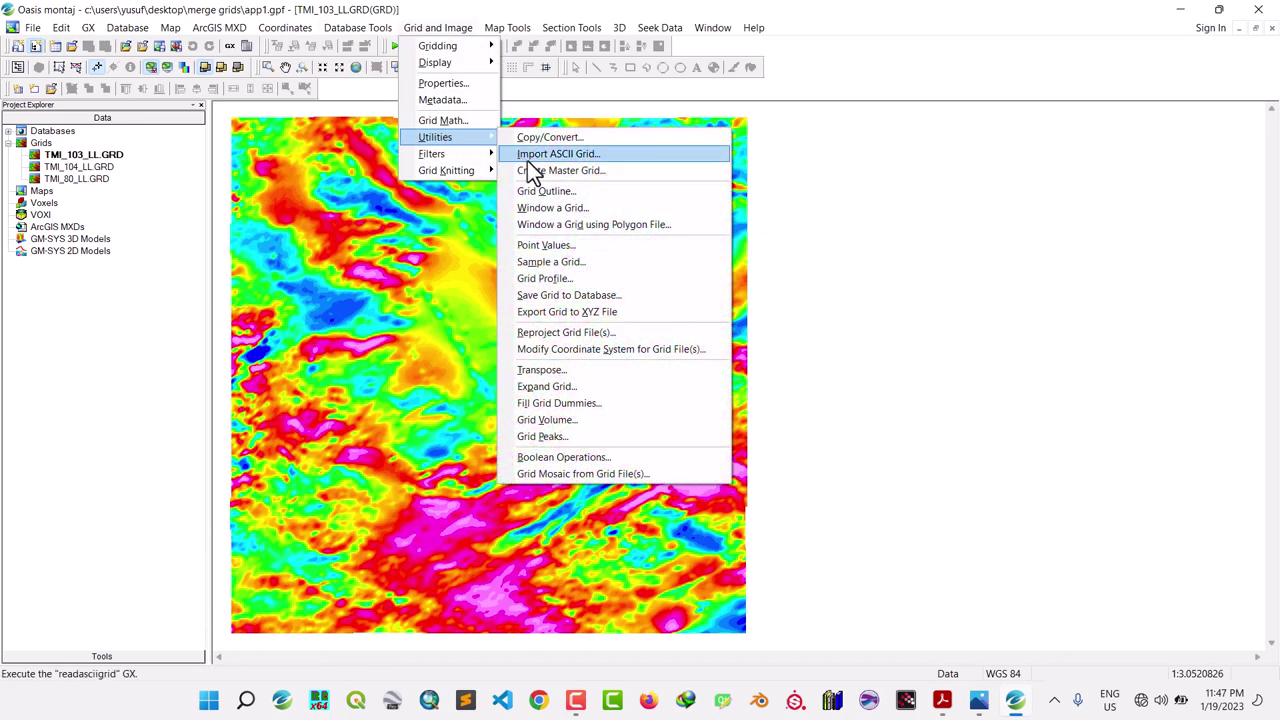
{"action": "left_click", "coordinate": [549, 298]}
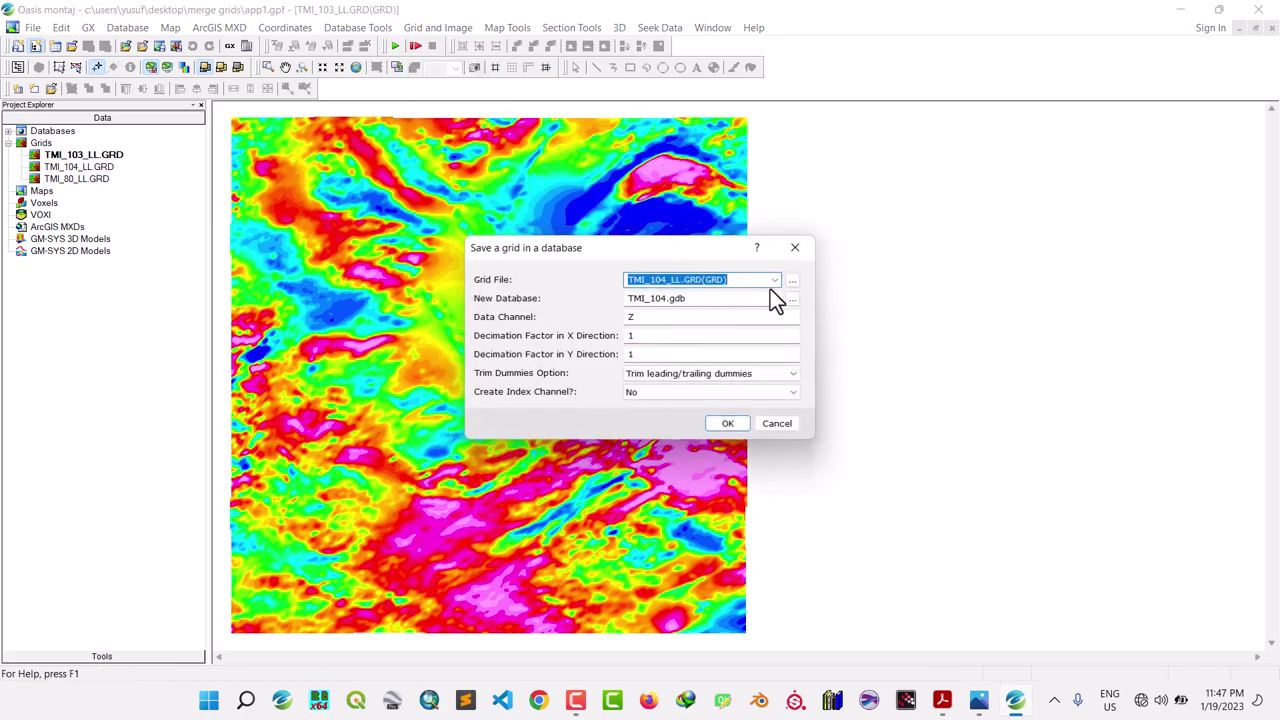
{"action": "left_click", "coordinate": [773, 280]}
{"action": "left_click", "coordinate": [722, 294]}
{"action": "left_click", "coordinate": [667, 299]}
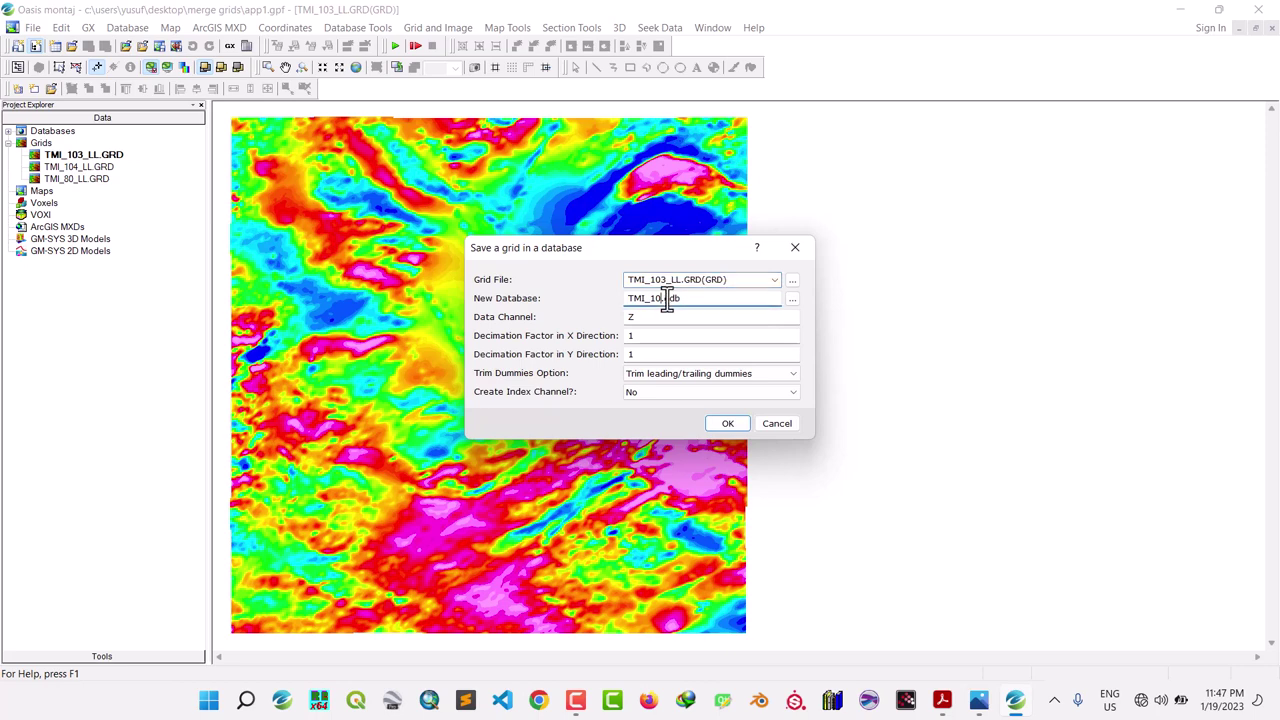
{"action": "type", "text": "3"}
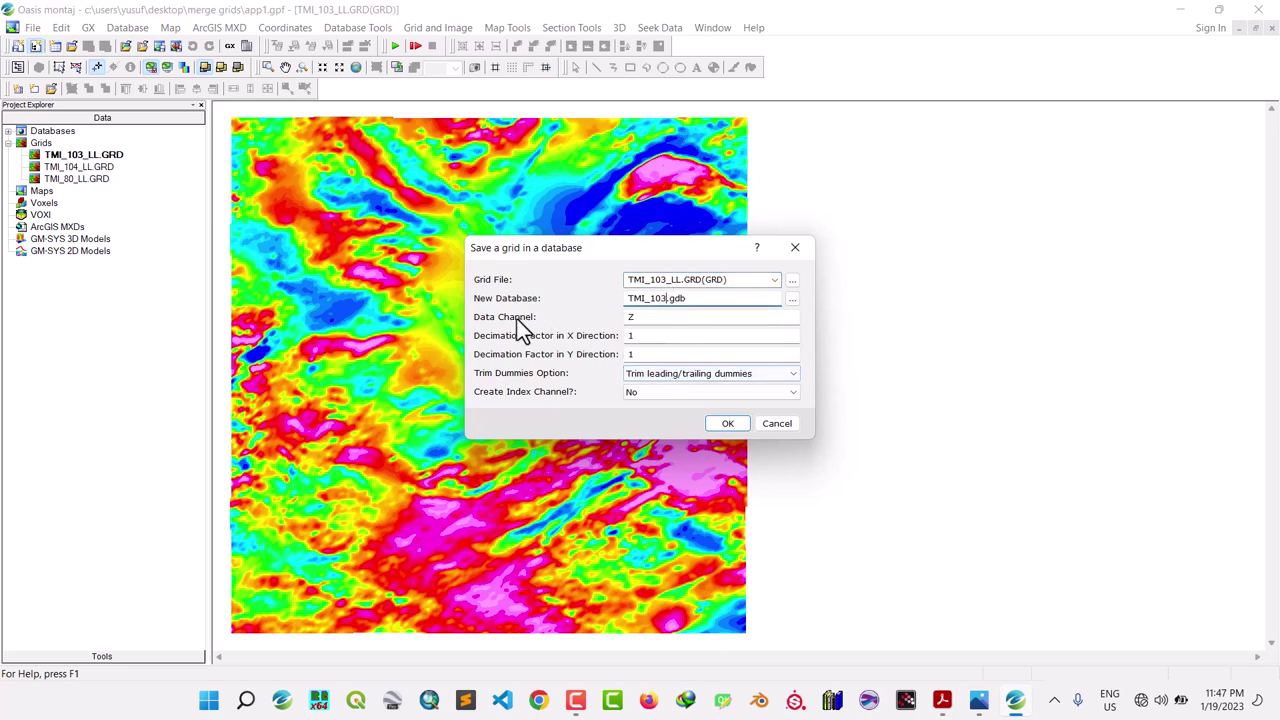
{"action": "left_click", "coordinate": [724, 426]}
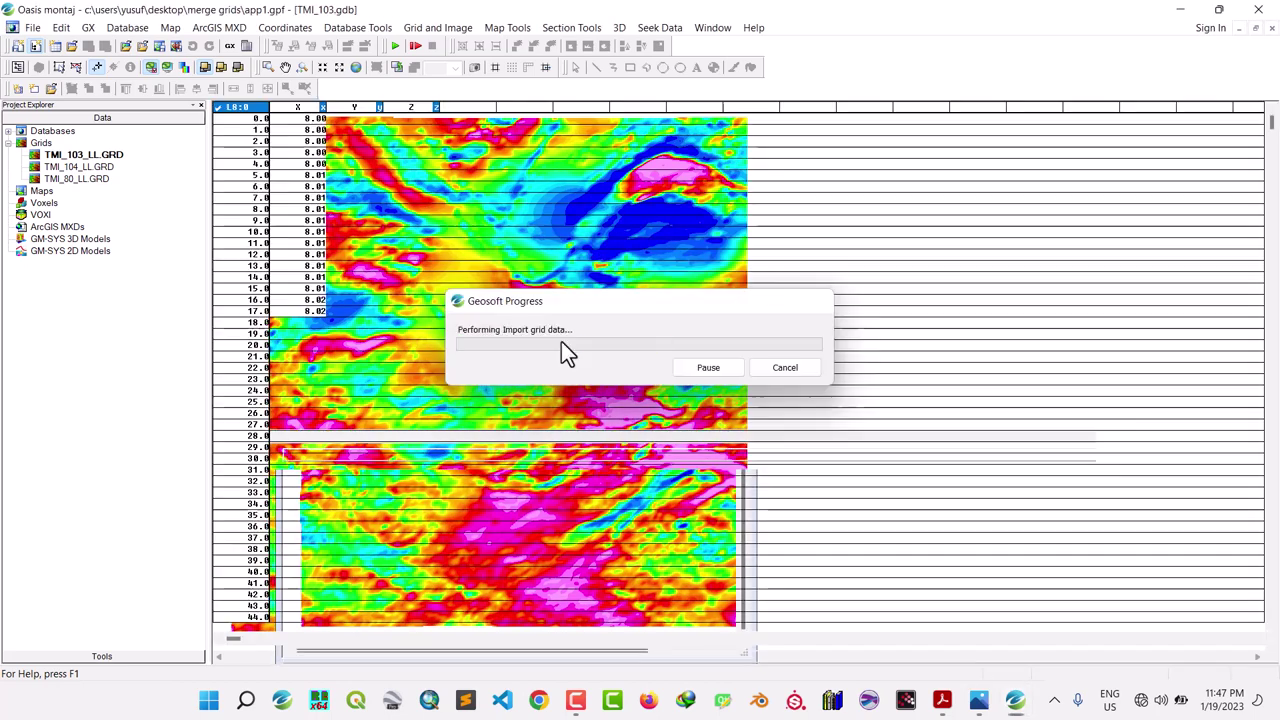
- Set the X channel of the TMI_103 database to display 3 decimals
{"action": "left_click", "coordinate": [297, 106]}
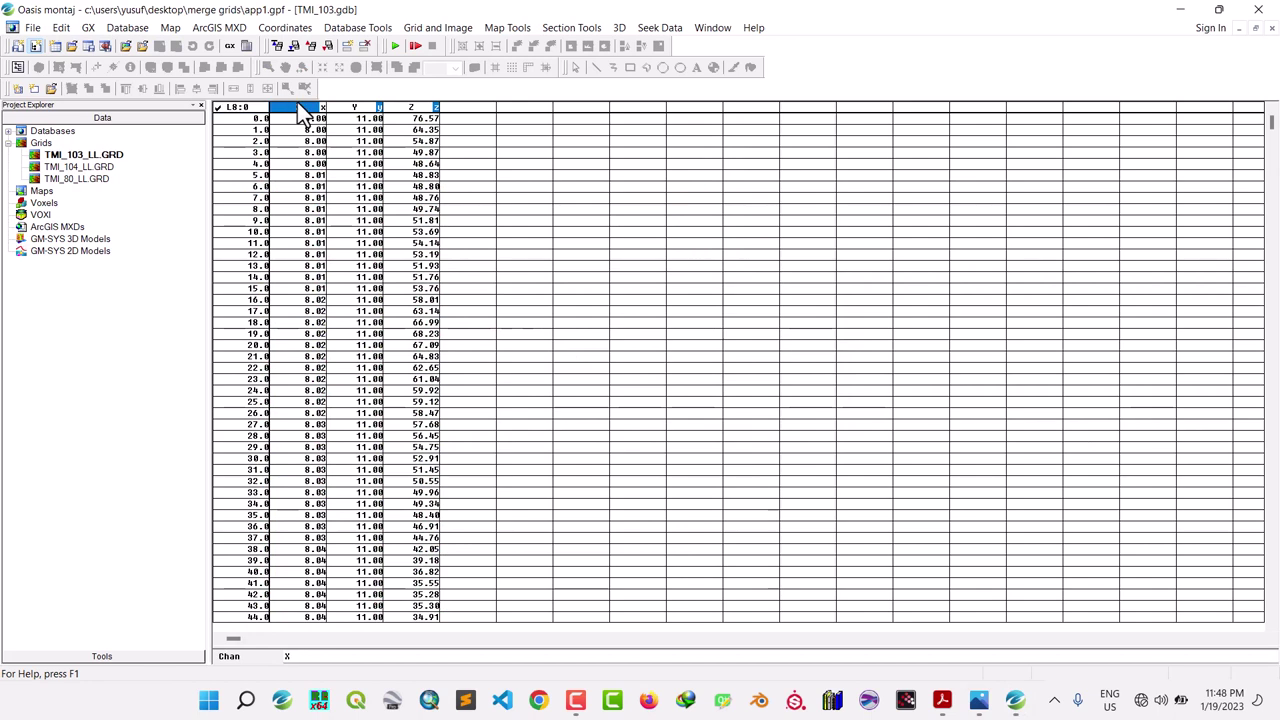
{"action": "right_click", "coordinate": [297, 106]}
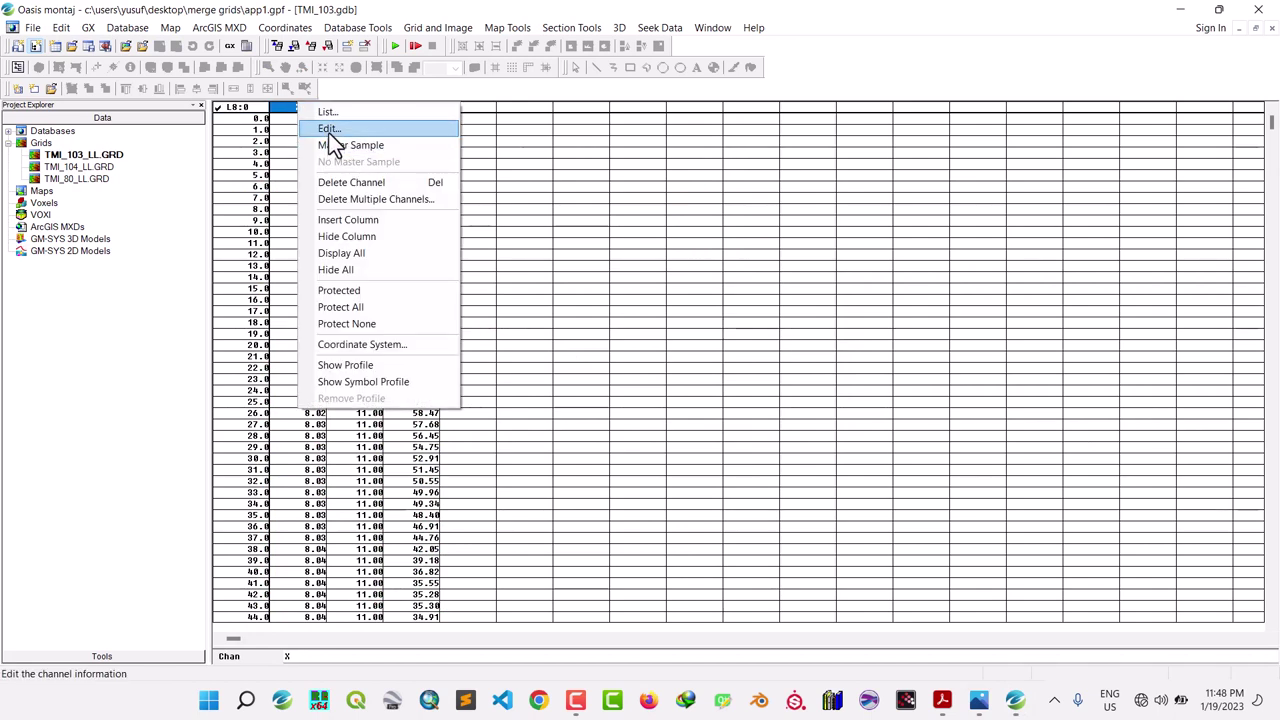
{"action": "left_click", "coordinate": [329, 129]}
{"action": "left_click", "coordinate": [636, 442]}
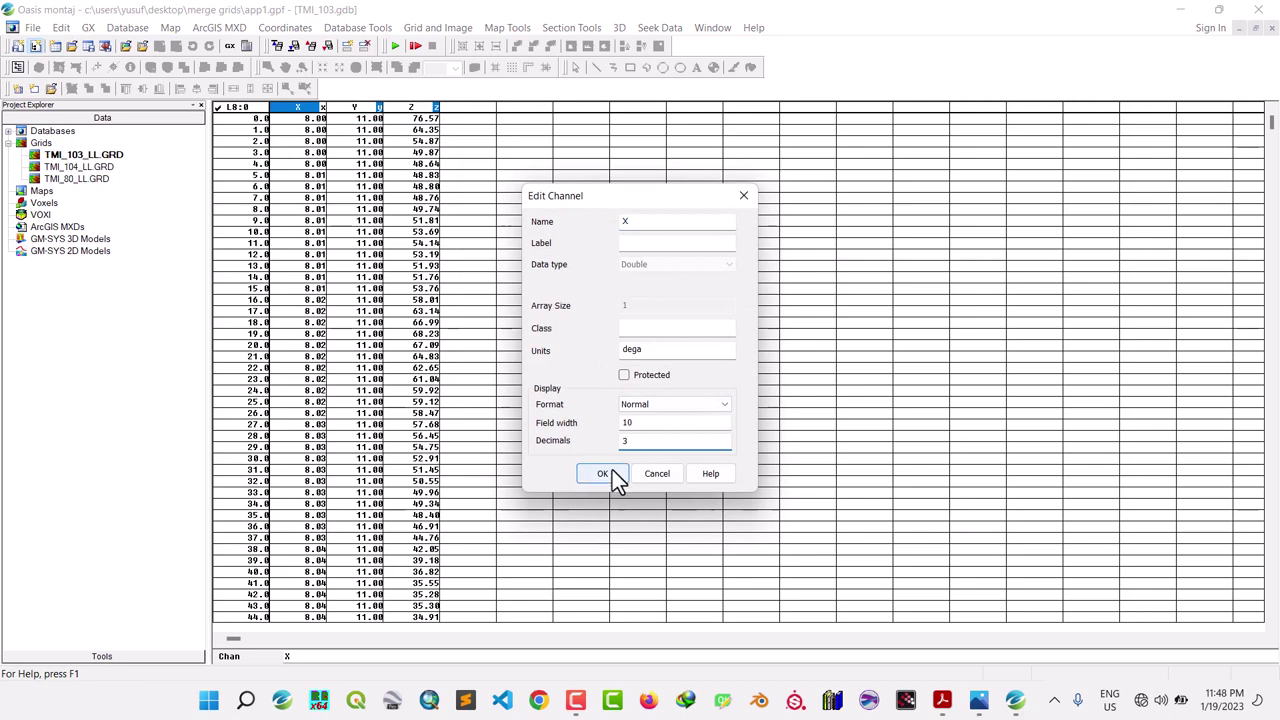
{"action": "left_click", "coordinate": [612, 472]}
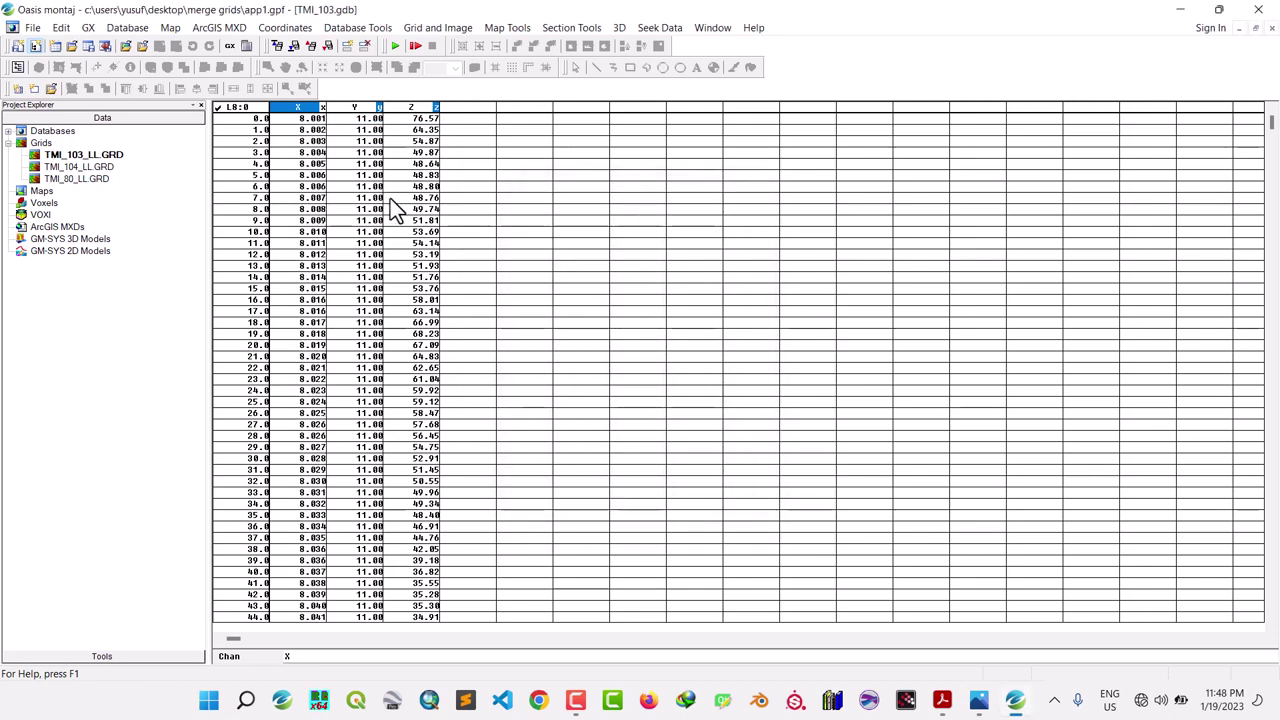
- Set the Y channel of the TMI_103 database to display 3 decimals
{"action": "left_click", "coordinate": [359, 106]}
{"action": "right_click", "coordinate": [378, 107]}
{"action": "left_click", "coordinate": [381, 128]}
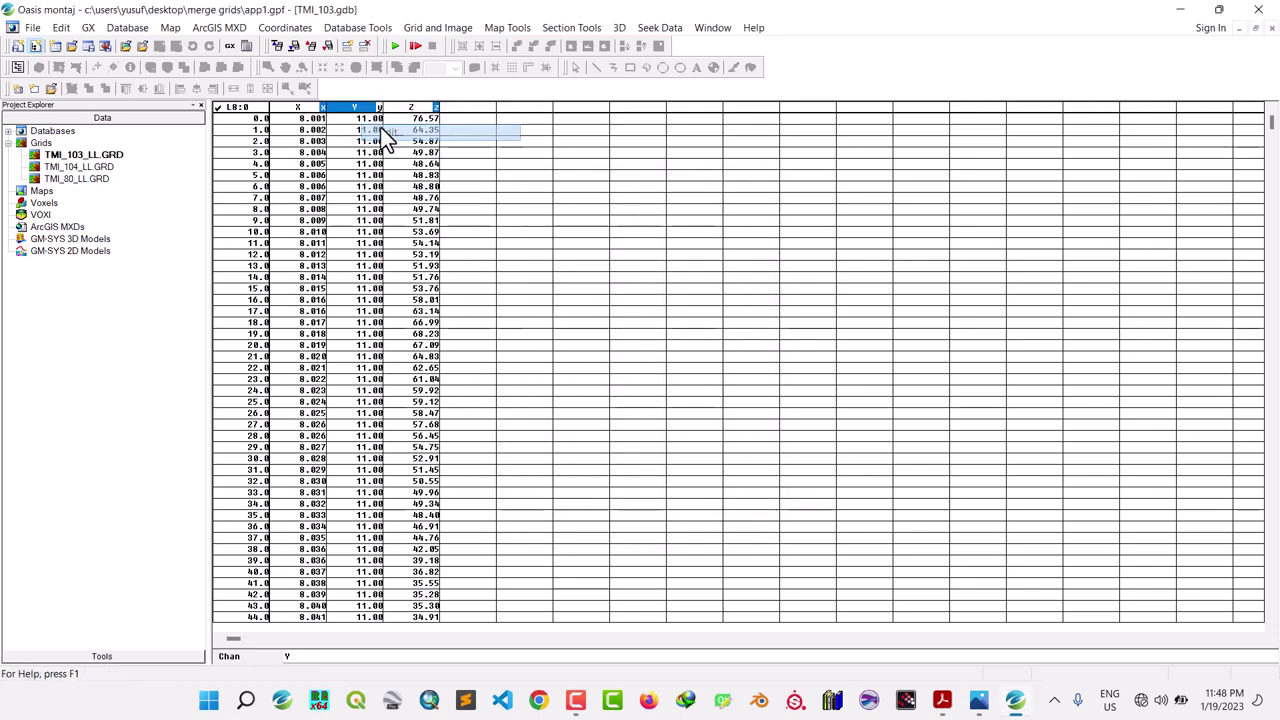
{"action": "left_click", "coordinate": [640, 441]}
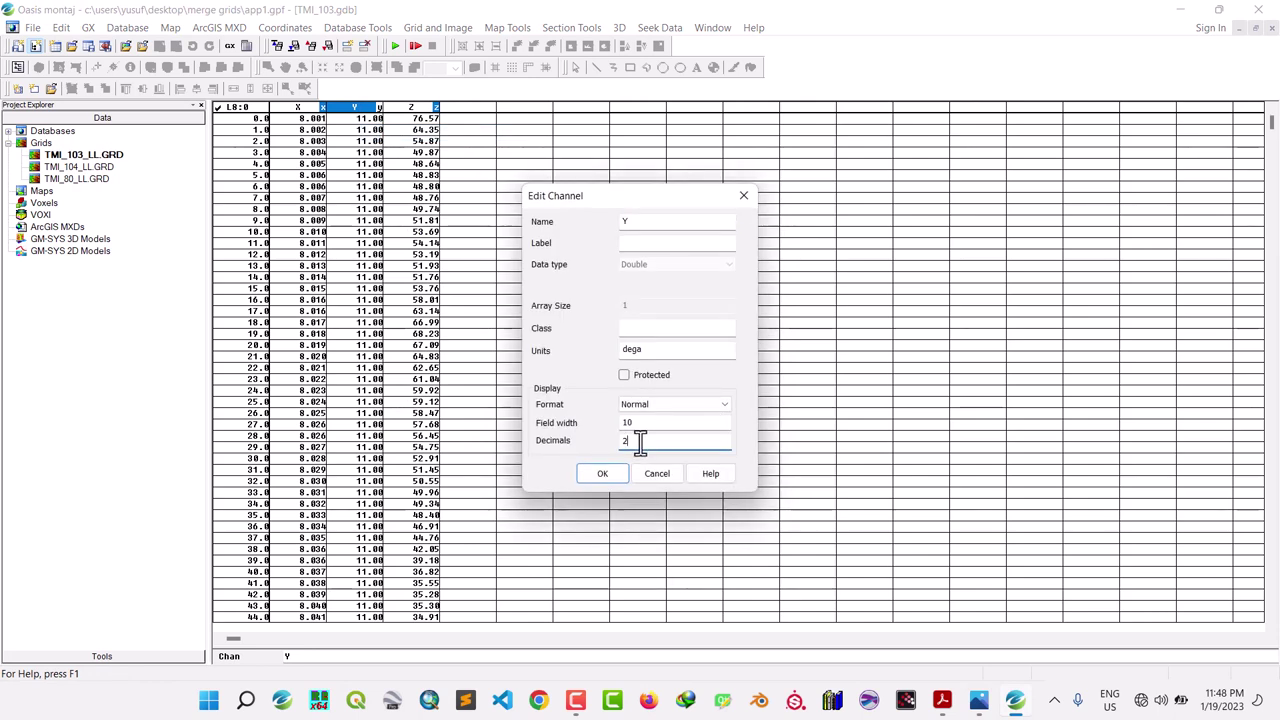
{"action": "type", "text": "3"}
{"action": "left_click", "coordinate": [609, 472]}
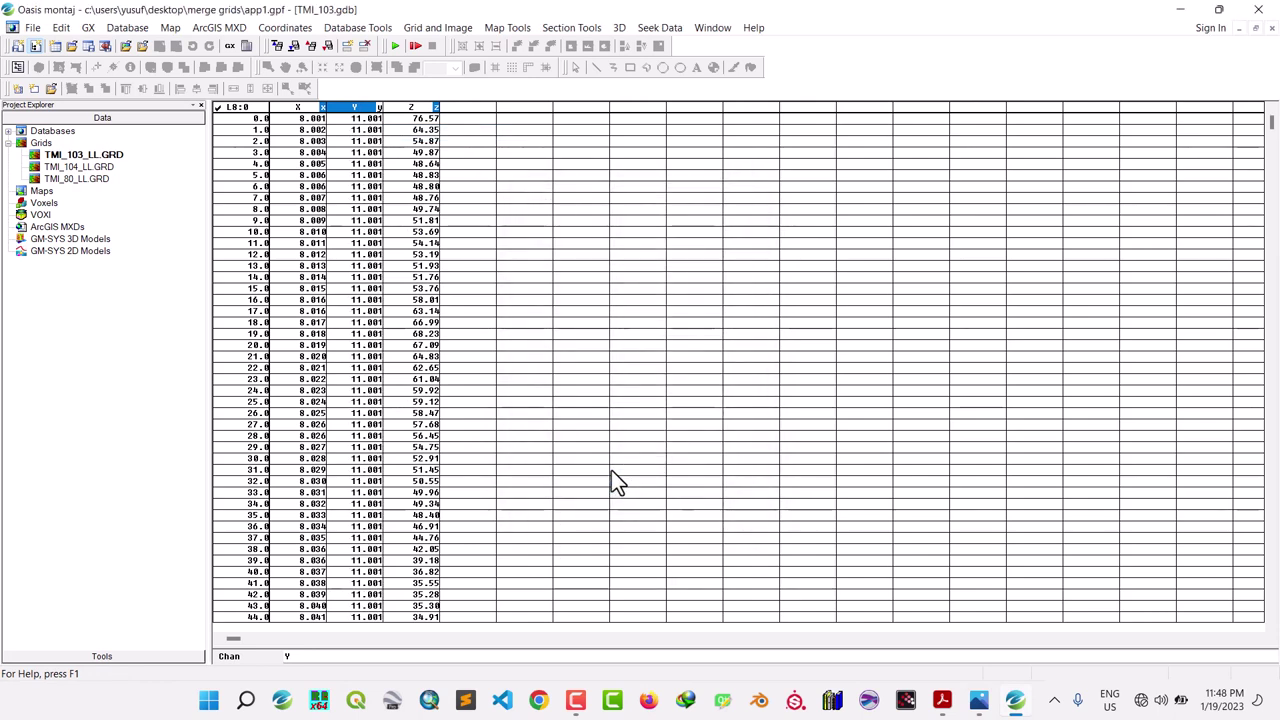
{"action": "left_click", "coordinate": [298, 256]}
{"action": "left_click", "coordinate": [396, 221]}
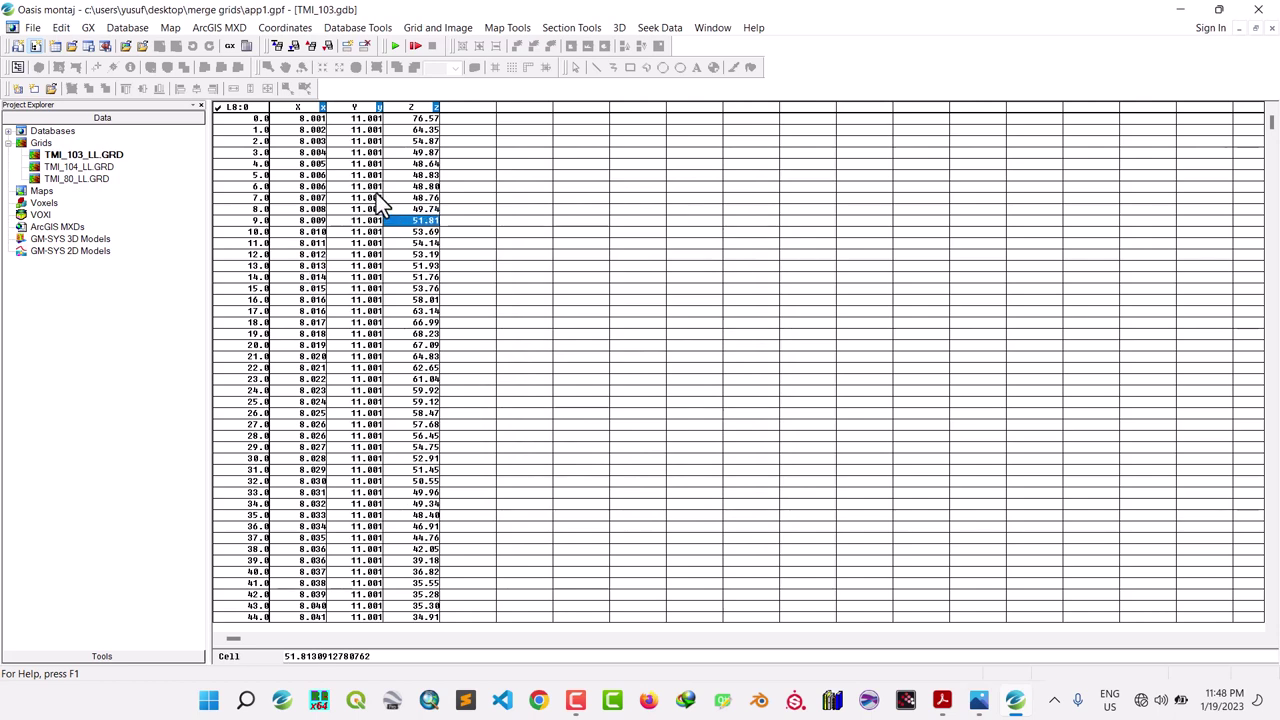
{"action": "left_click", "coordinate": [372, 198]}
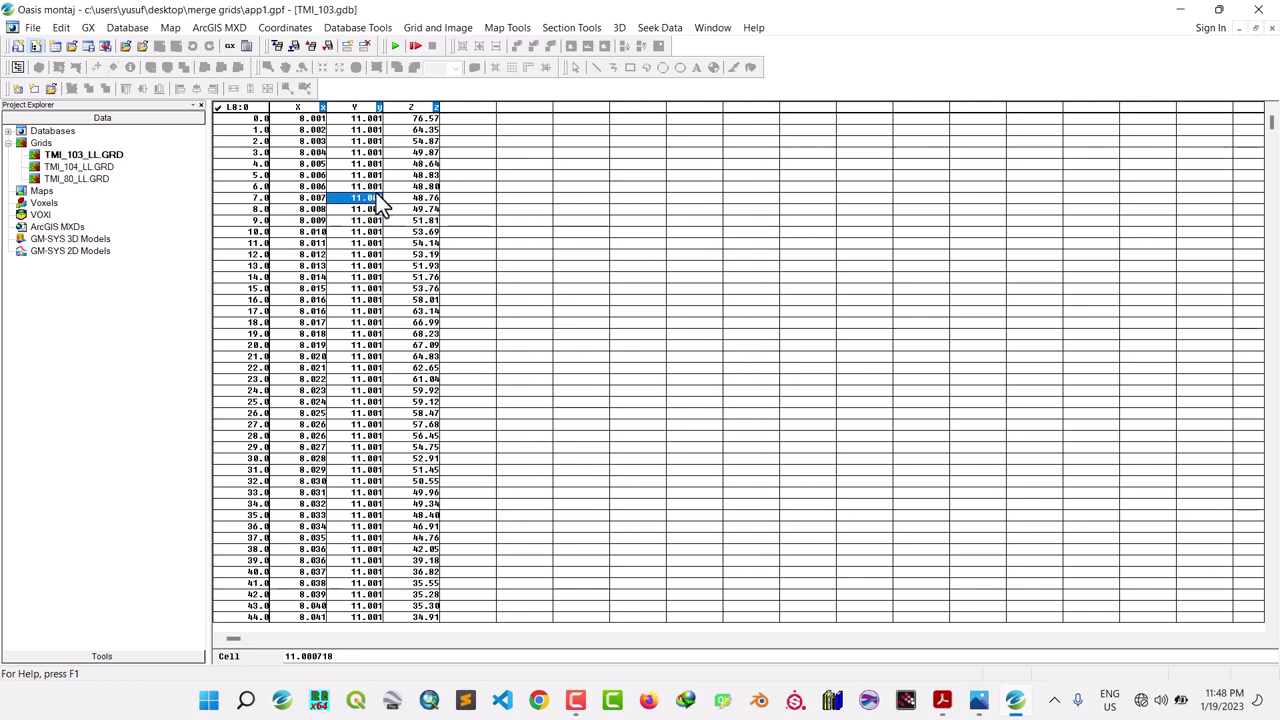
- Review the TMI_80_LL grid, the project's list of databases and the sheet layout picture How to merge grids.png in Photos
{"action": "double_click", "coordinate": [86, 181]}
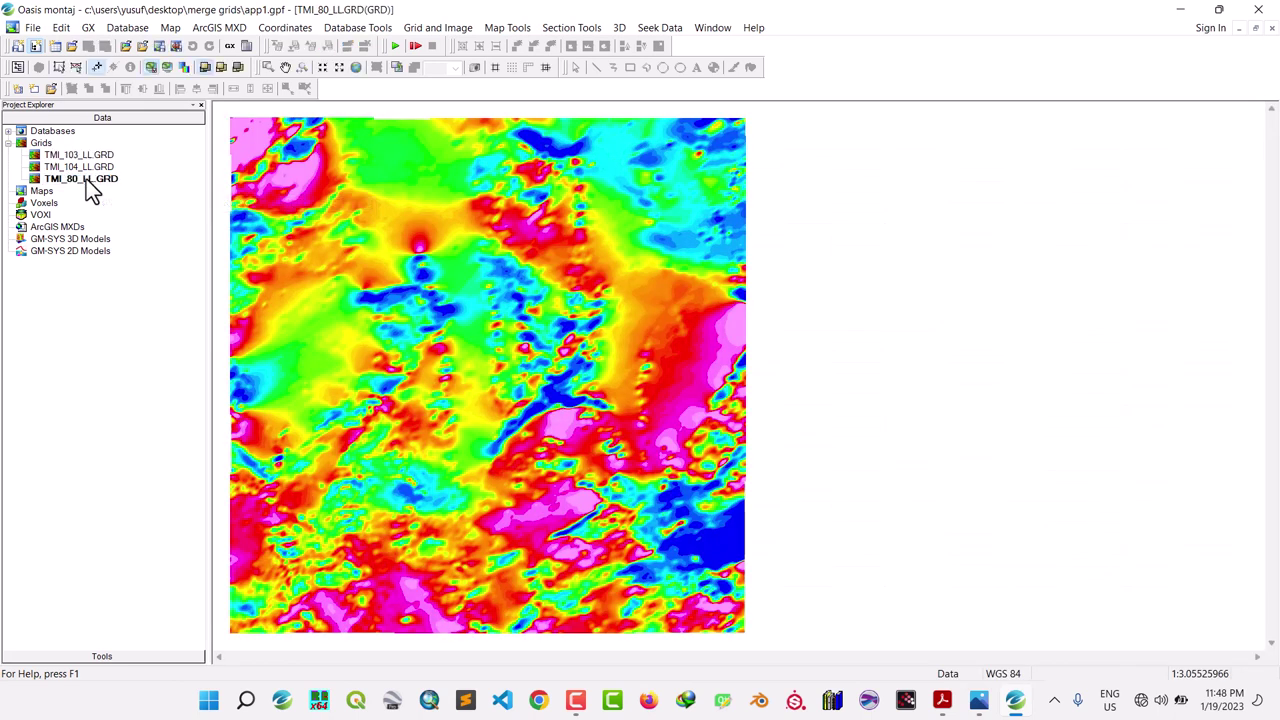
{"action": "left_click", "coordinate": [8, 131]}
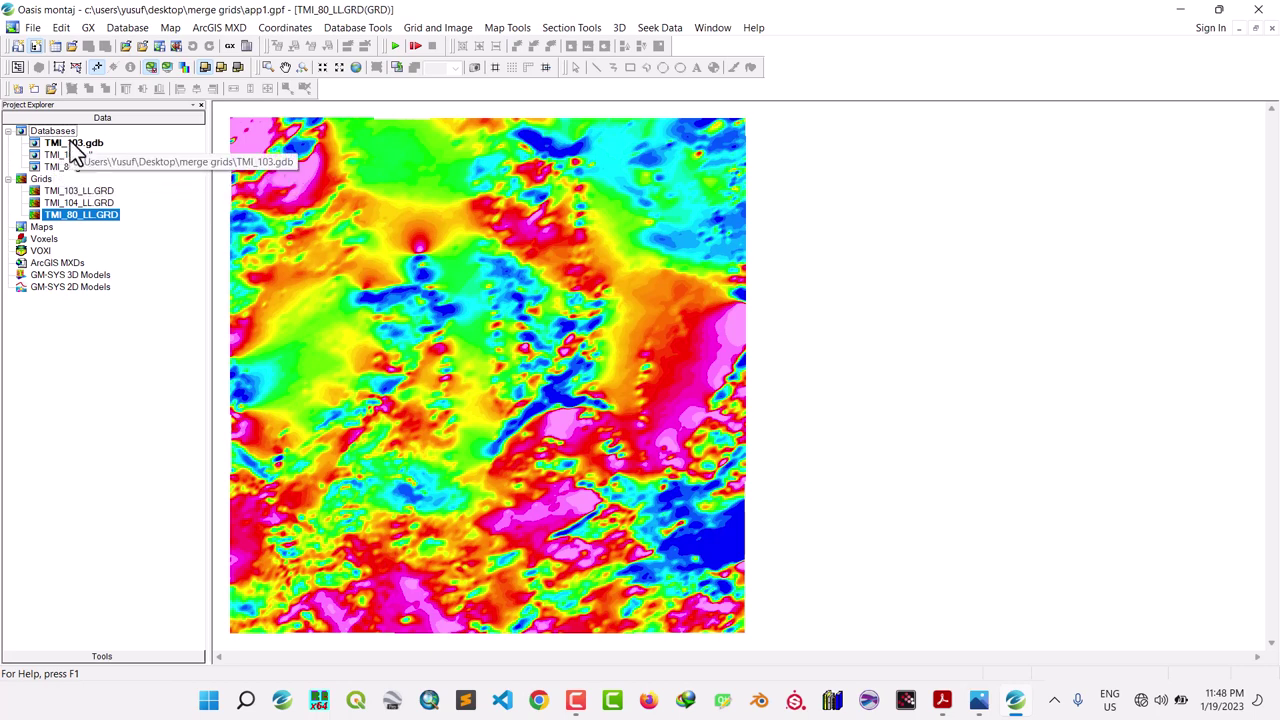
{"action": "left_click", "coordinate": [977, 704]}
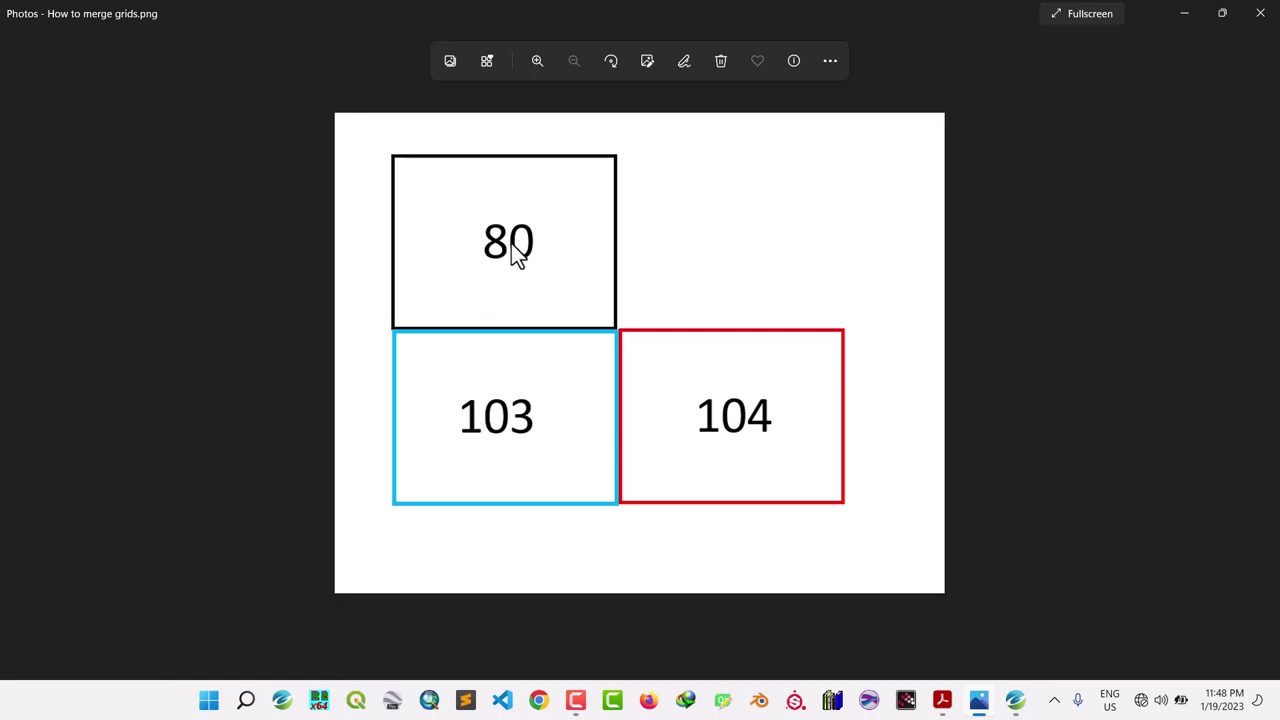
{"action": "left_click", "coordinate": [1183, 15]}
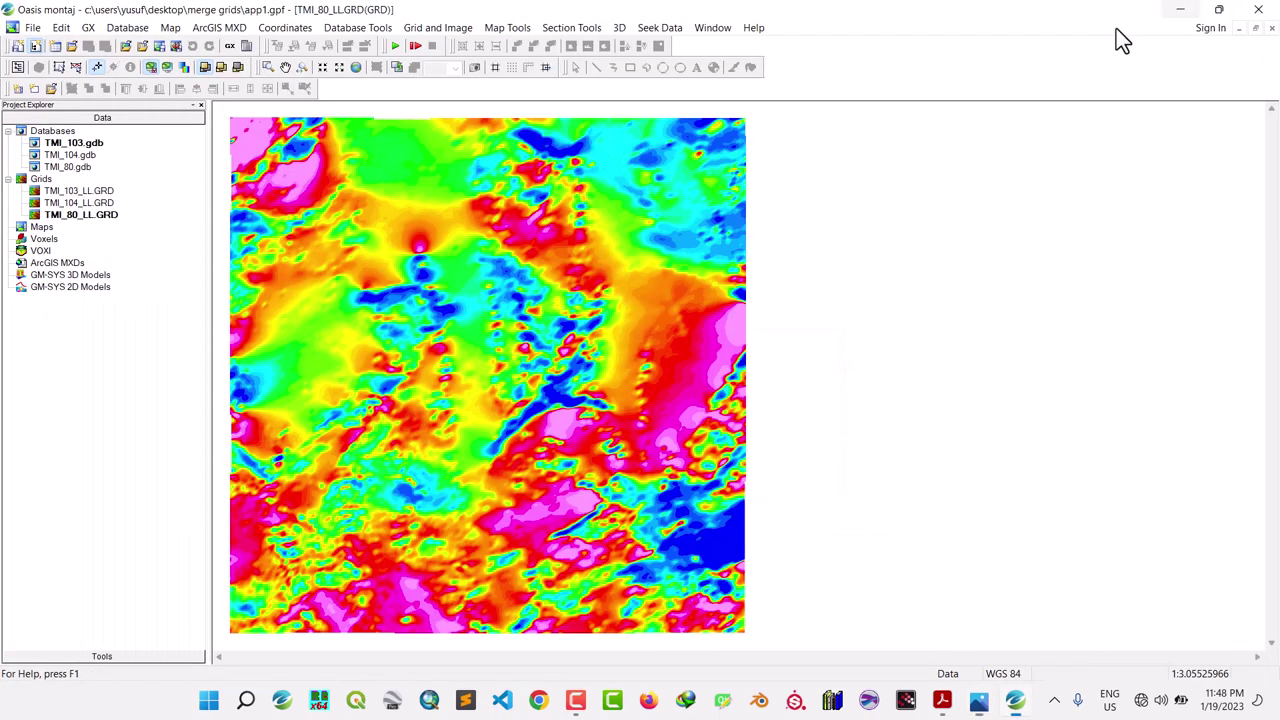
- Set up a database import/merge with TMI_80.gdb as the database to modify and TMI_103.gdb as the database to merge
{"action": "left_click", "coordinate": [360, 28]}
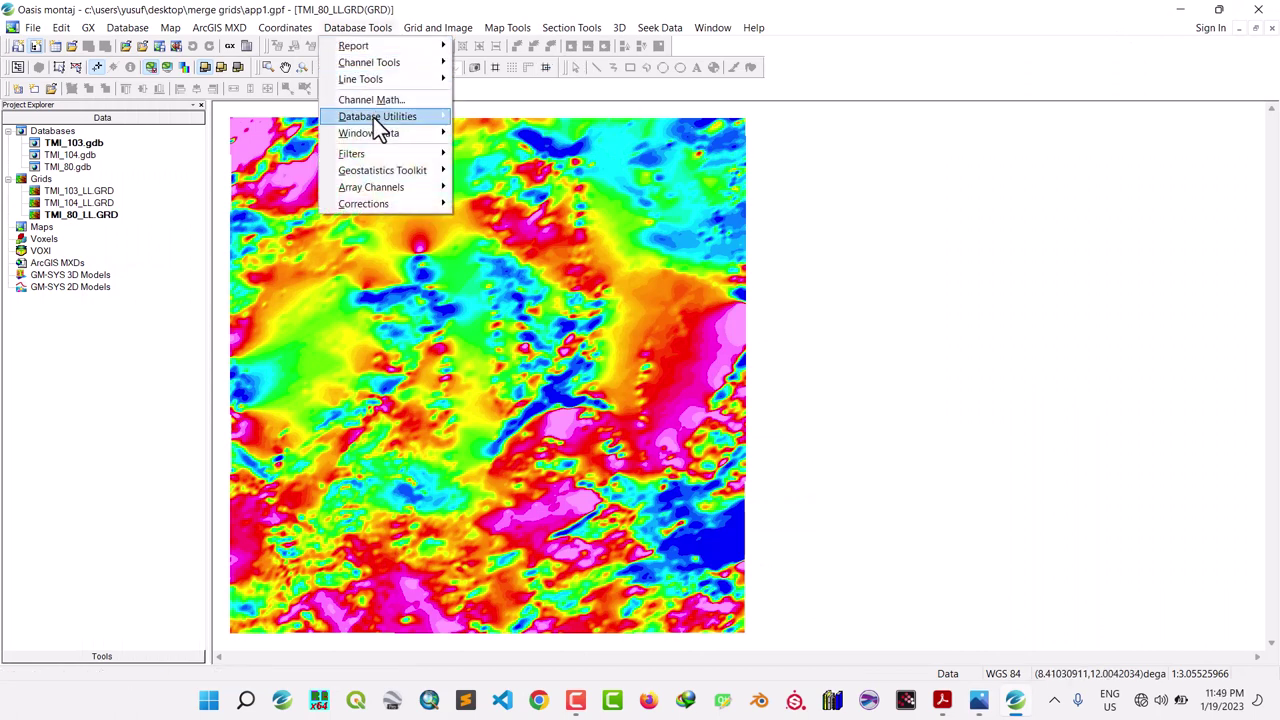
{"action": "mouse_move", "coordinate": [376, 118]}
{"action": "left_click", "coordinate": [503, 117]}
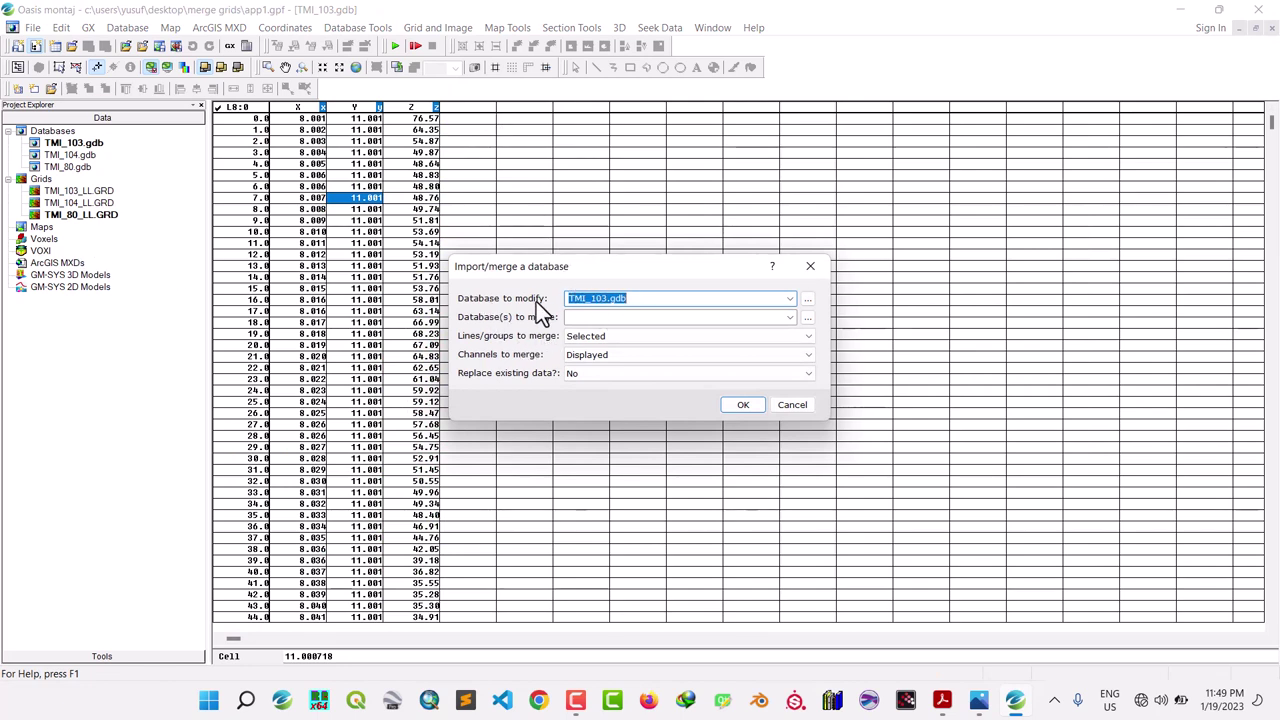
{"action": "left_click", "coordinate": [976, 706]}
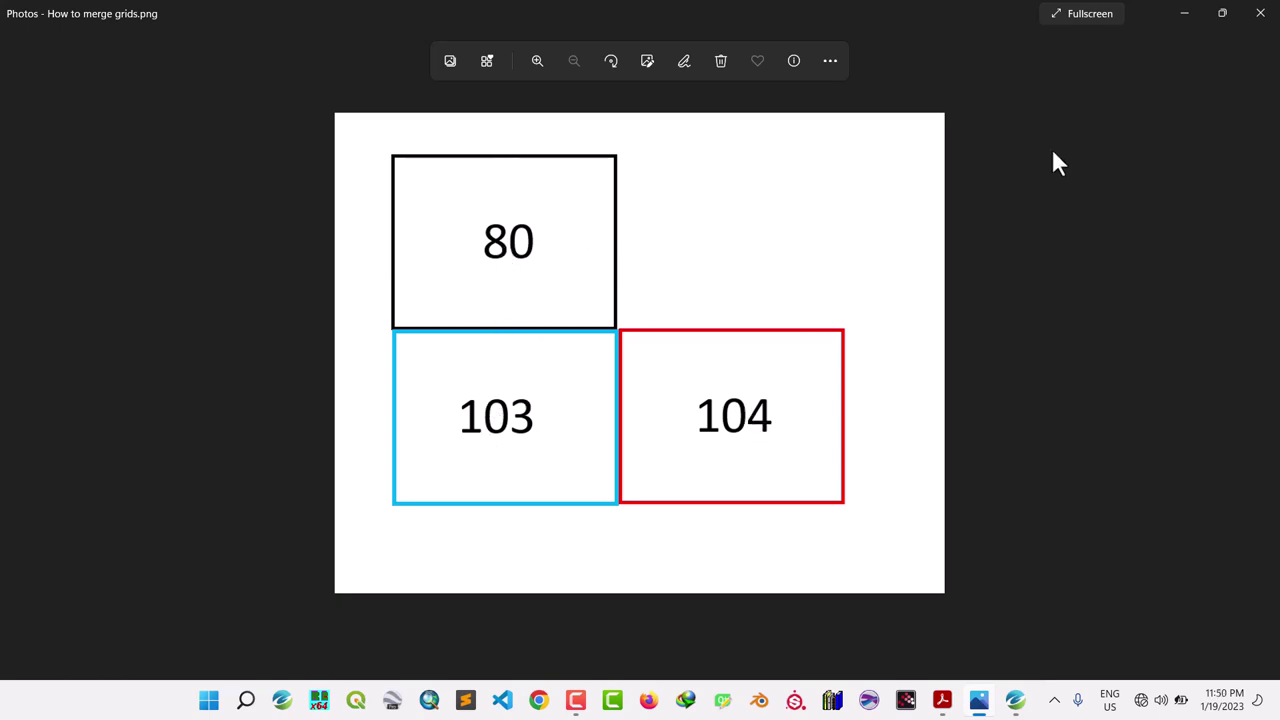
{"action": "left_click", "coordinate": [1194, 11]}
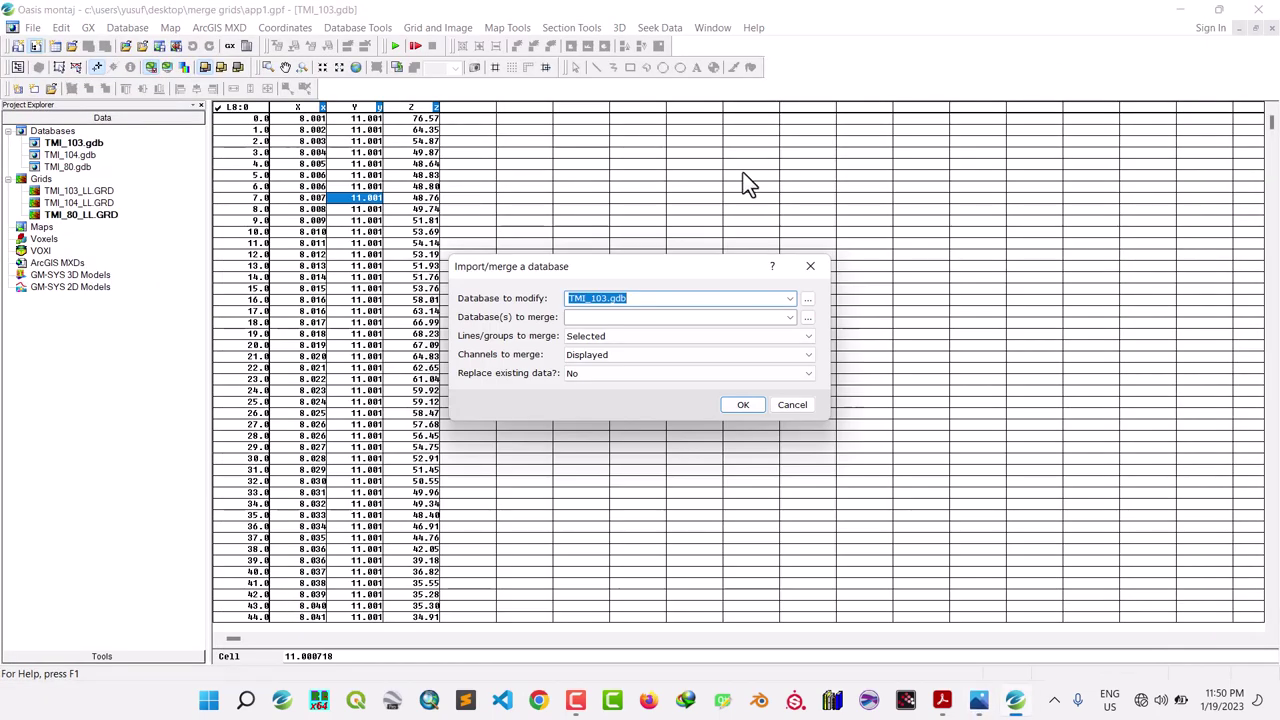
{"action": "left_click", "coordinate": [789, 299]}
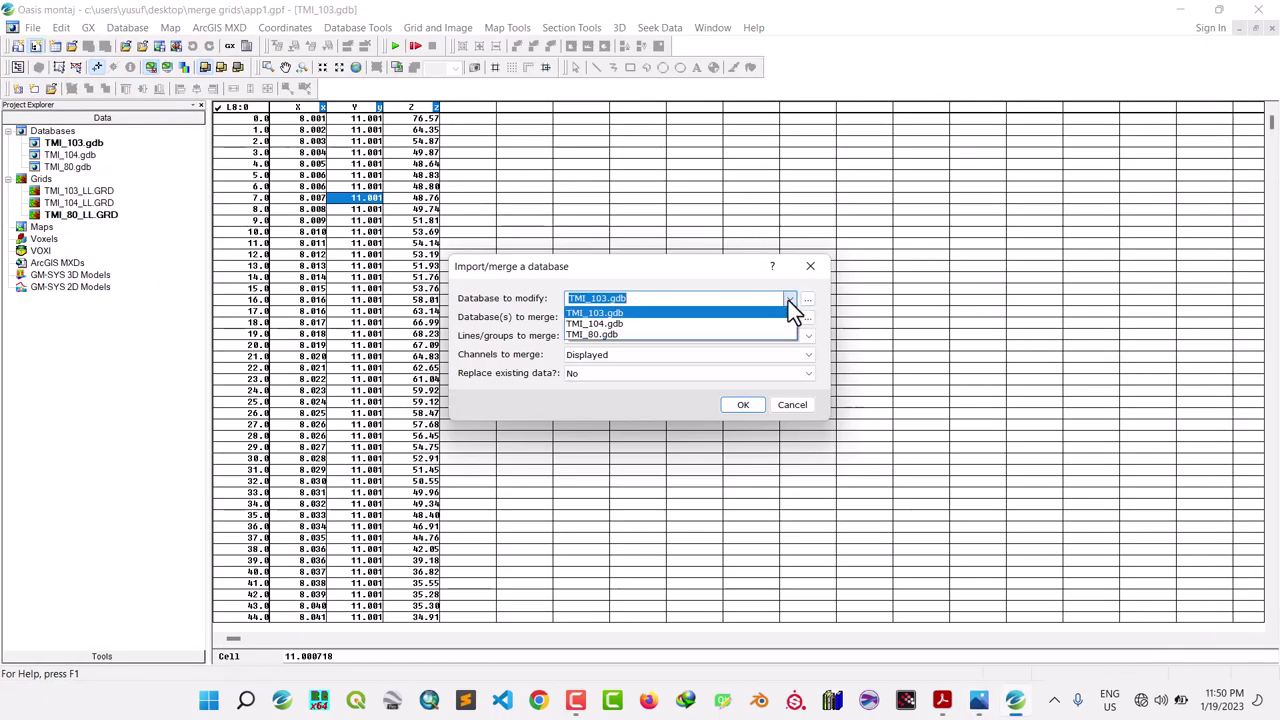
{"action": "left_click", "coordinate": [697, 335]}
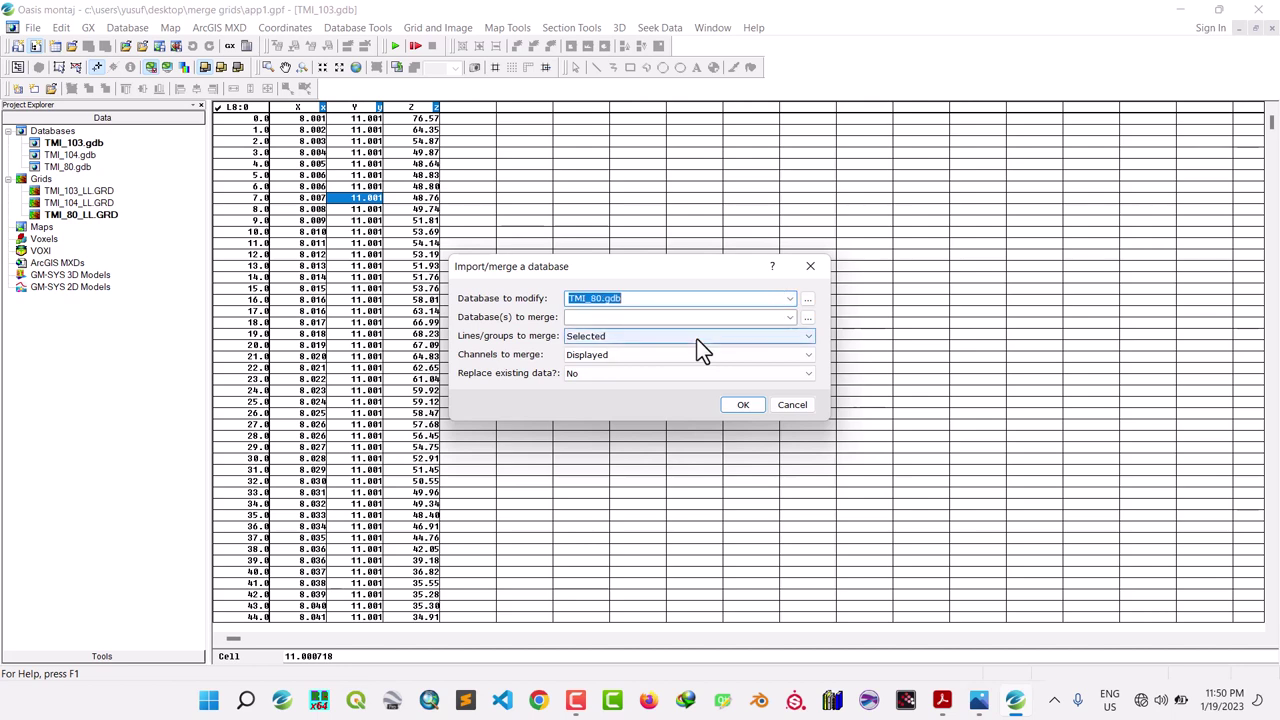
{"action": "left_click", "coordinate": [789, 318]}
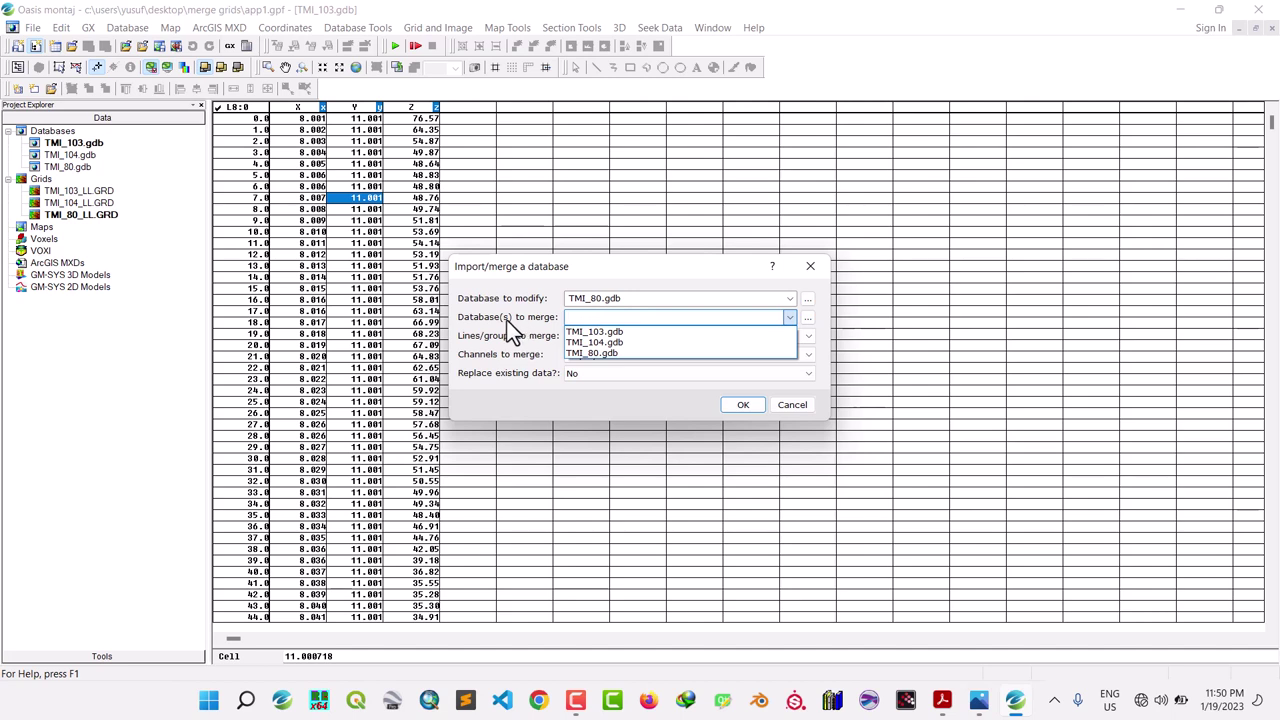
{"action": "left_click", "coordinate": [584, 333]}
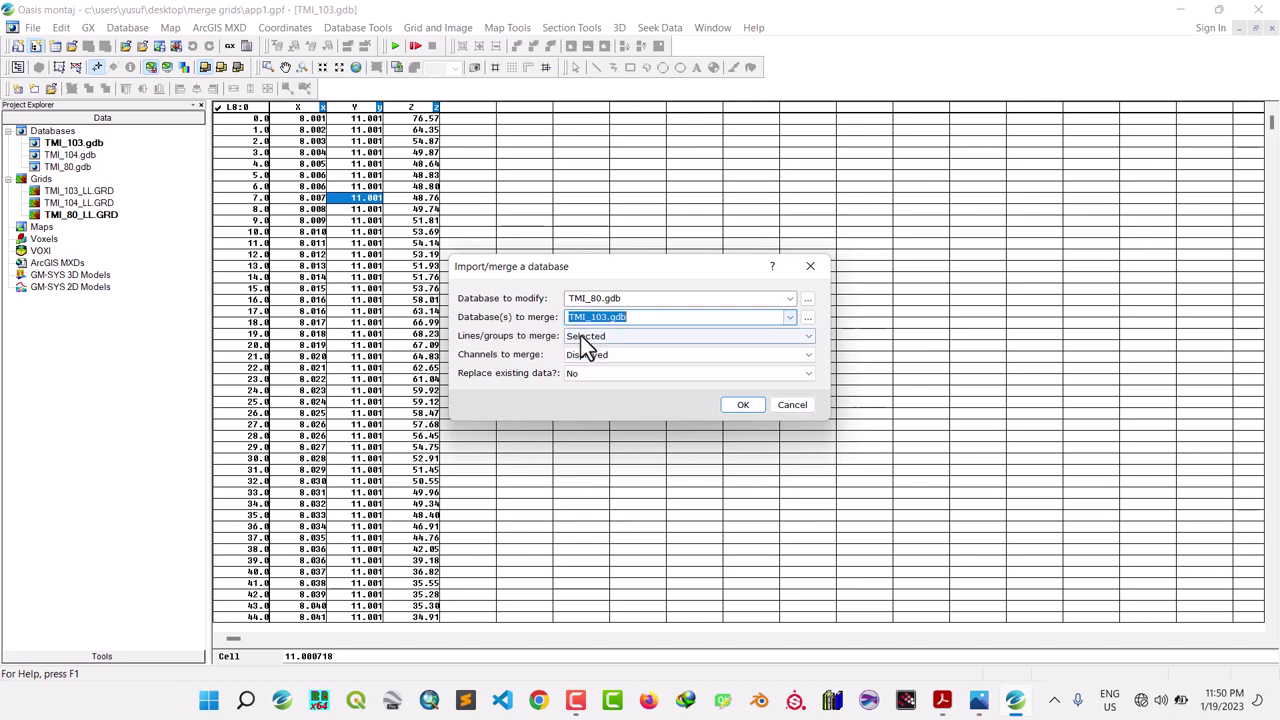
- Choose Append for replacing existing data and run the merge of TMI_103.gdb into TMI_80.gdb
{"action": "left_click", "coordinate": [983, 700]}
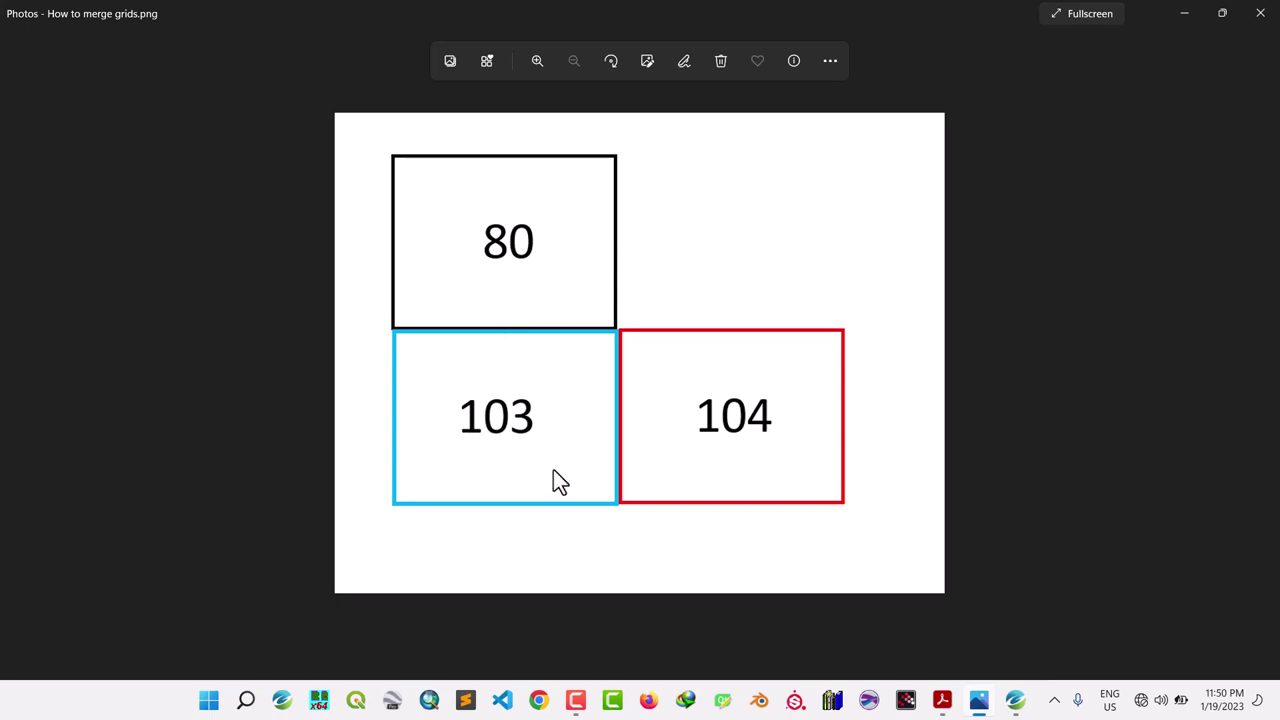
{"action": "left_click", "coordinate": [1020, 704]}
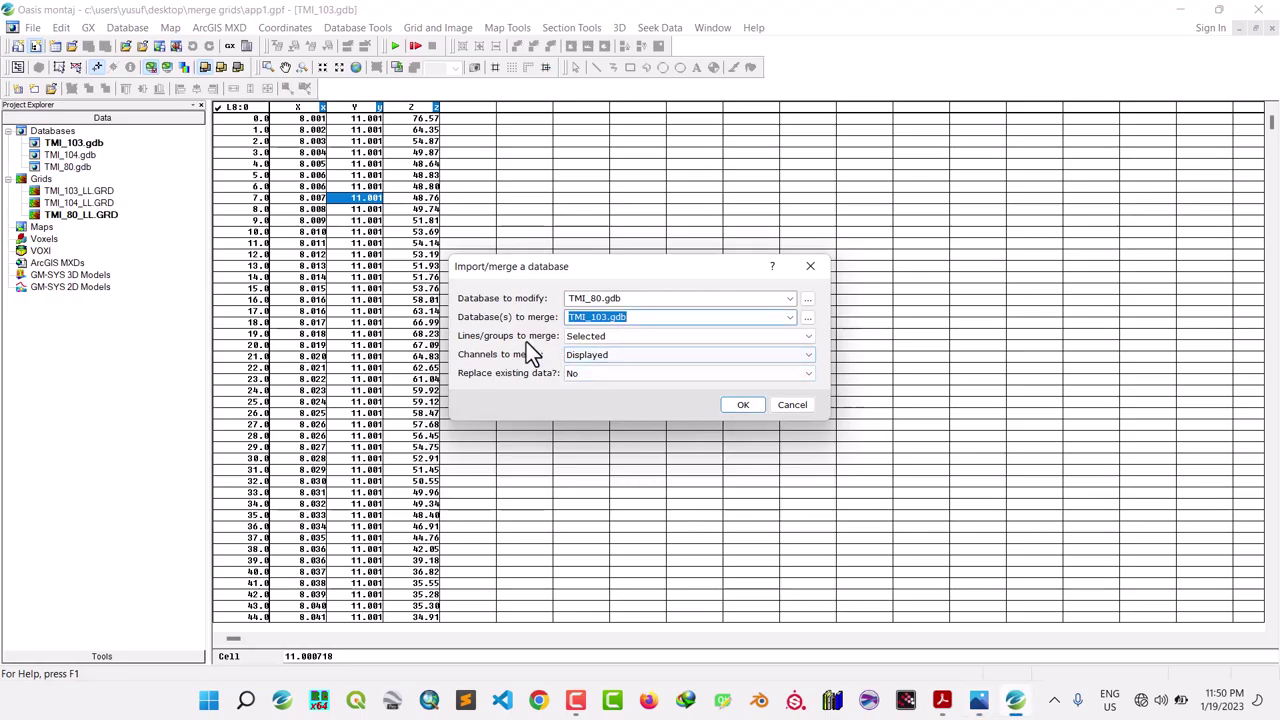
{"action": "left_click", "coordinate": [594, 374]}
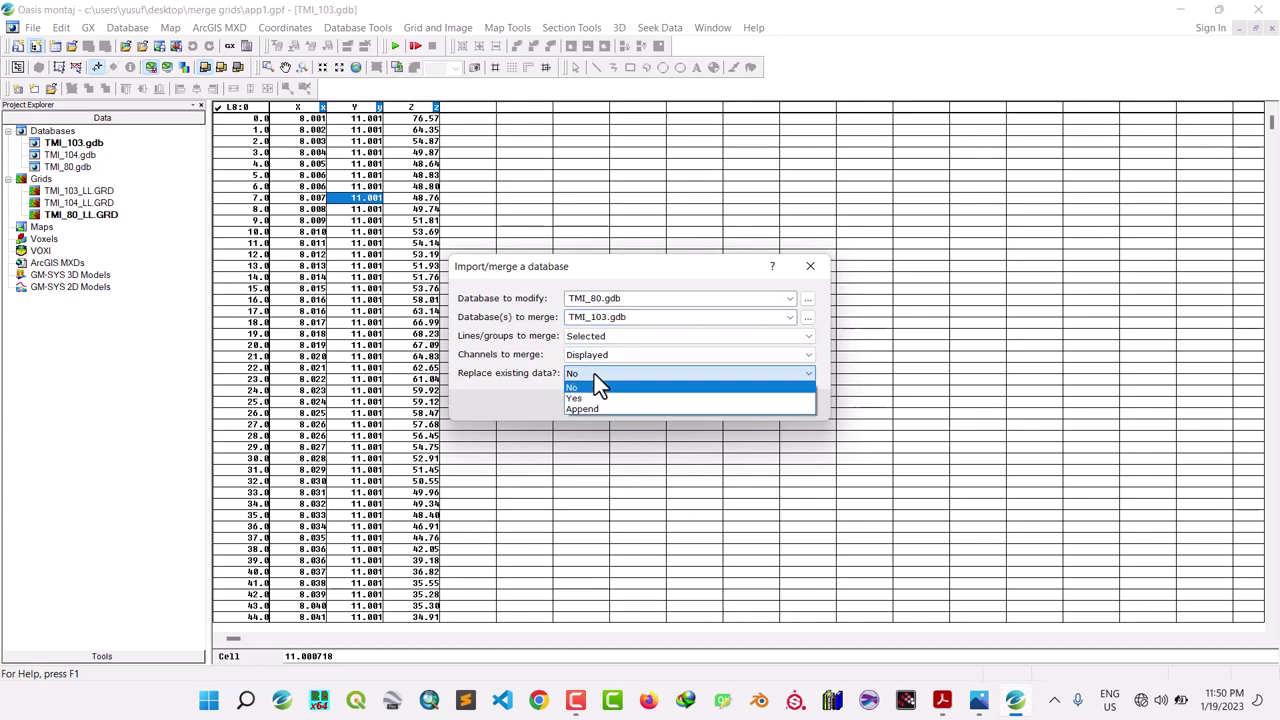
{"action": "left_click", "coordinate": [592, 407]}
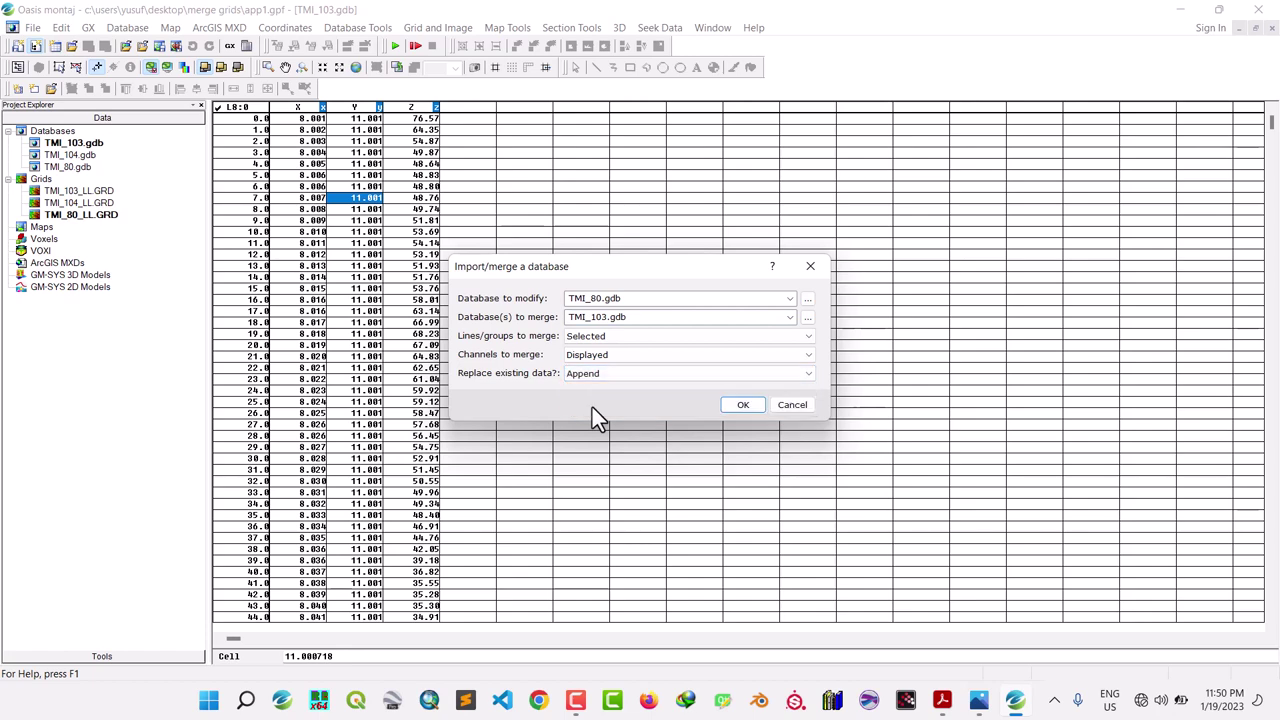
{"action": "left_click", "coordinate": [980, 702]}
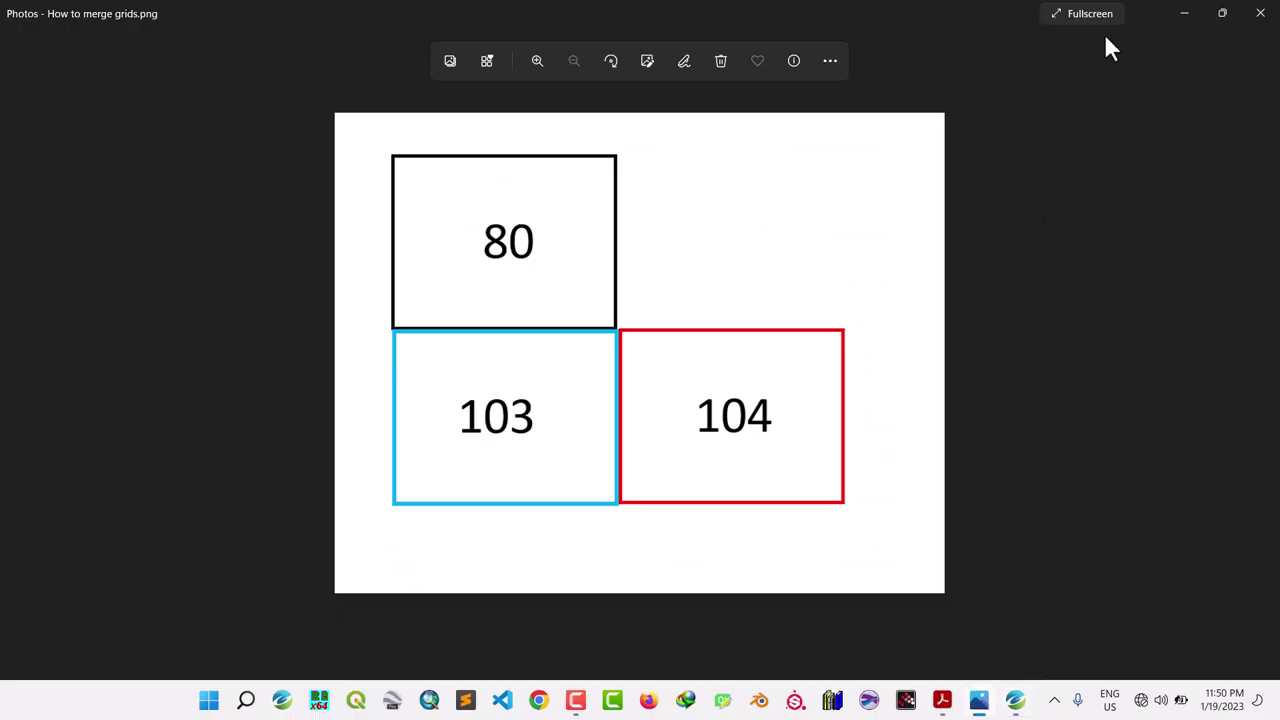
{"action": "left_click", "coordinate": [1182, 13]}
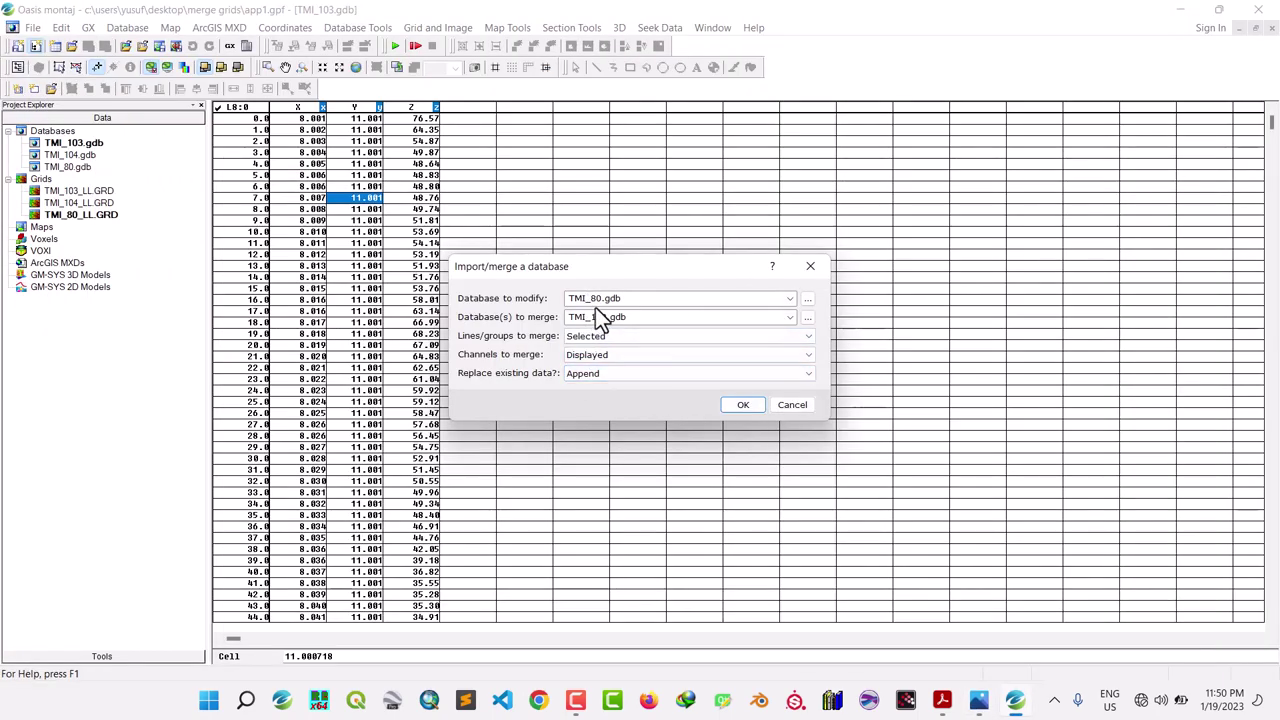
{"action": "left_click", "coordinate": [743, 405]}
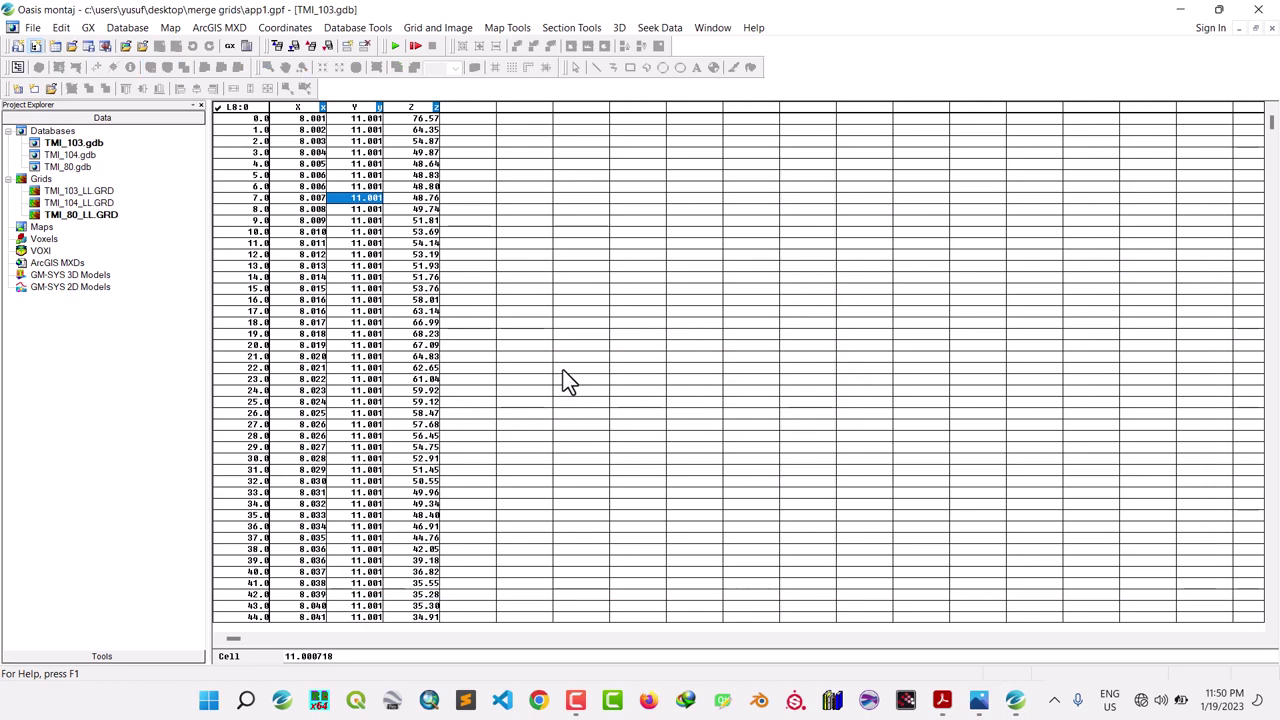
- Grid the Z channel of the TMI_80 database with minimum curvature into an output grid named TMI_80_103
{"action": "double_click", "coordinate": [71, 168]}
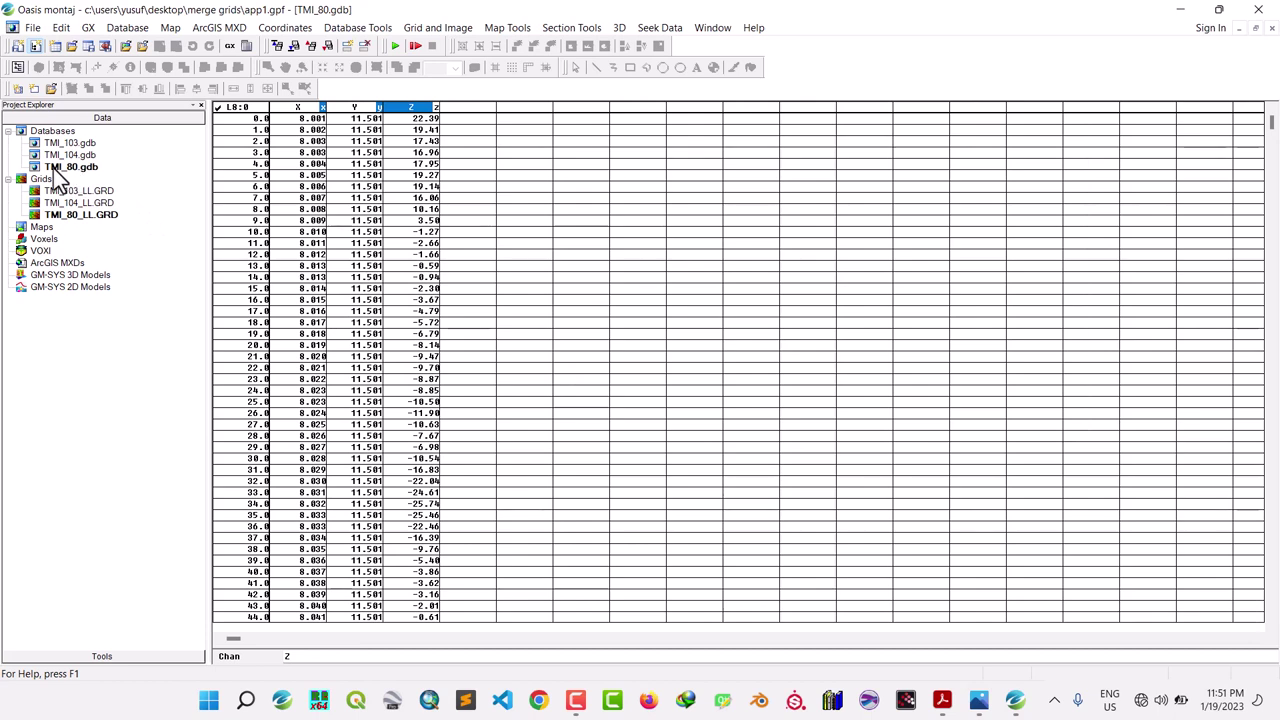
{"action": "left_click_drag", "start_coordinate": [70, 172], "coordinate": [329, 256]}
{"action": "left_click", "coordinate": [449, 29]}
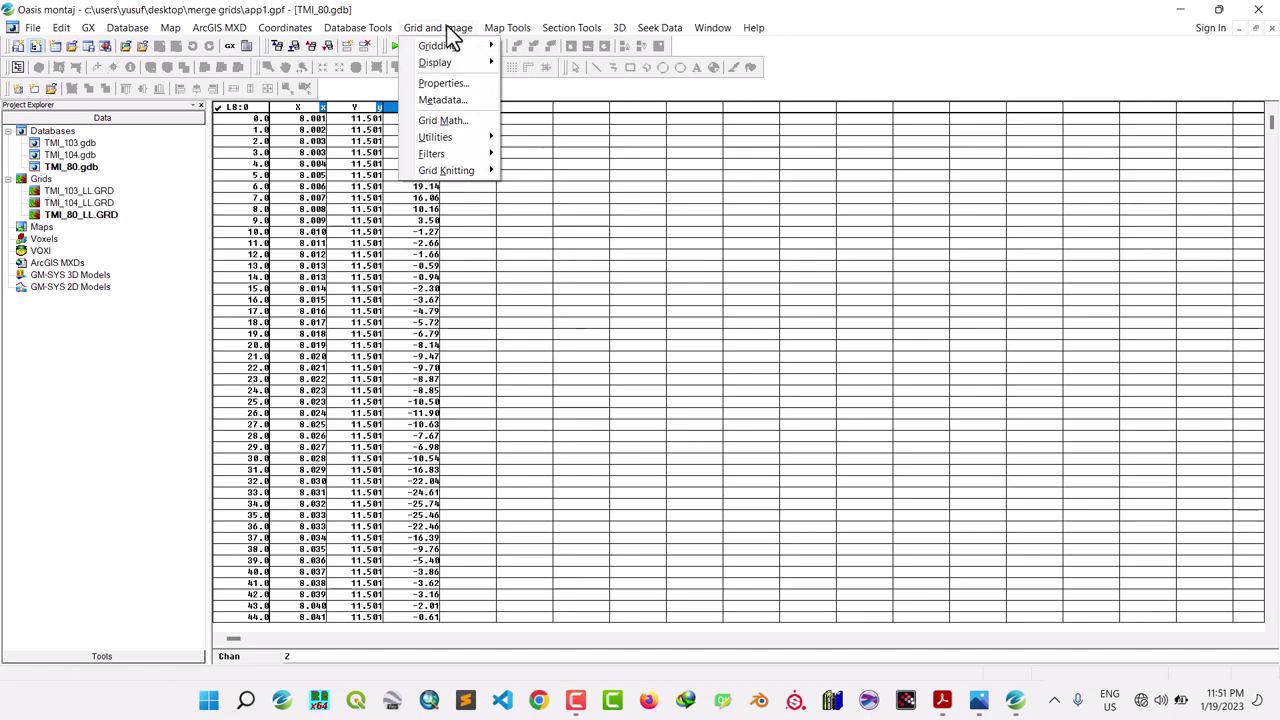
{"action": "mouse_move", "coordinate": [449, 48]}
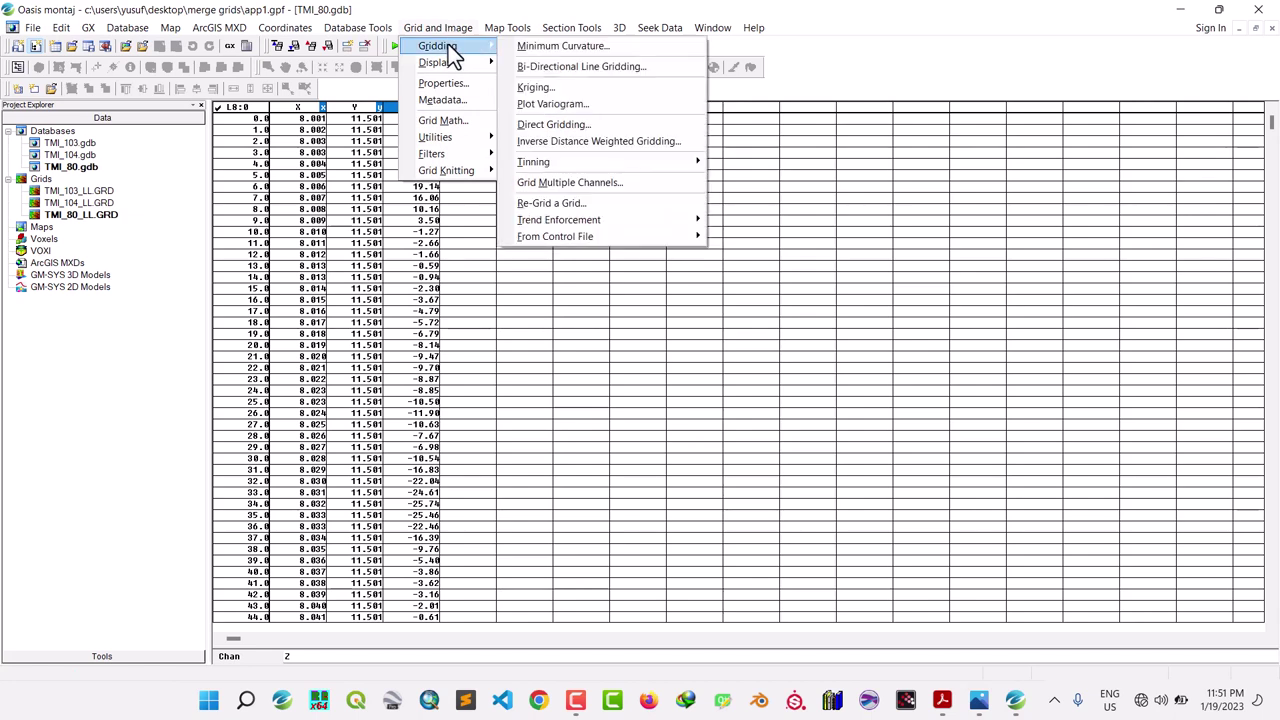
{"action": "left_click", "coordinate": [548, 46]}
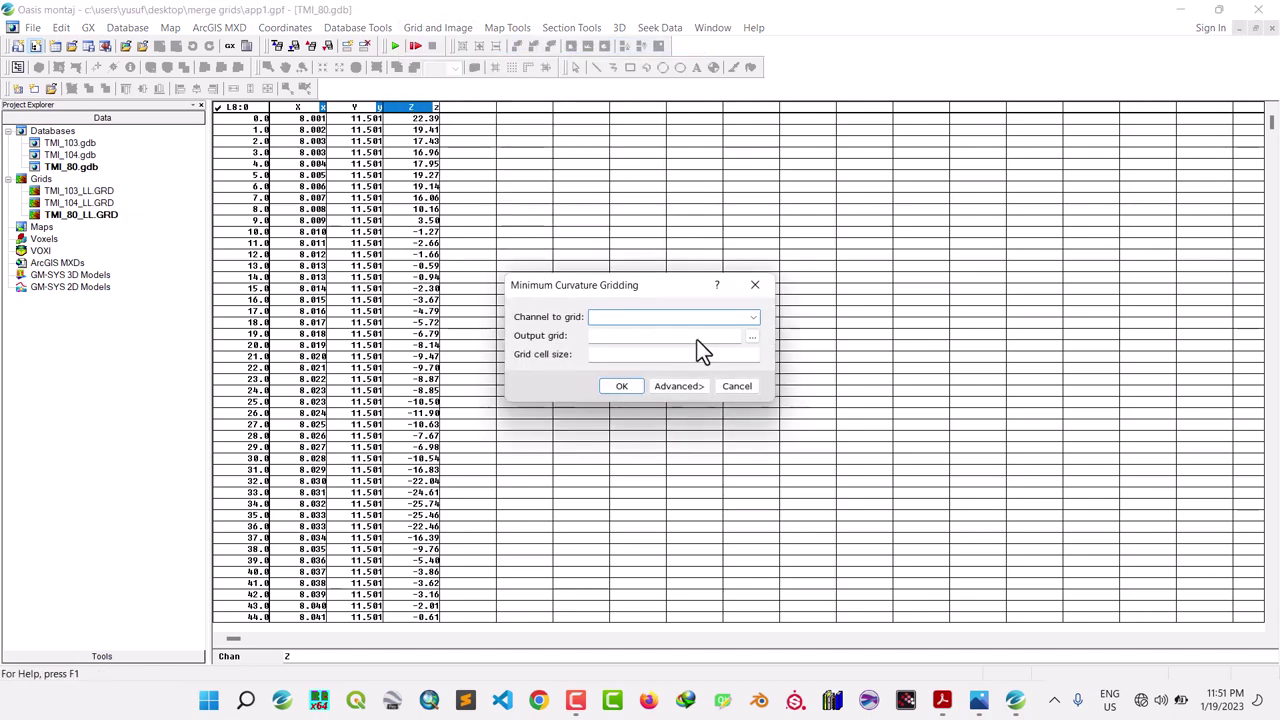
{"action": "left_click", "coordinate": [754, 318]}
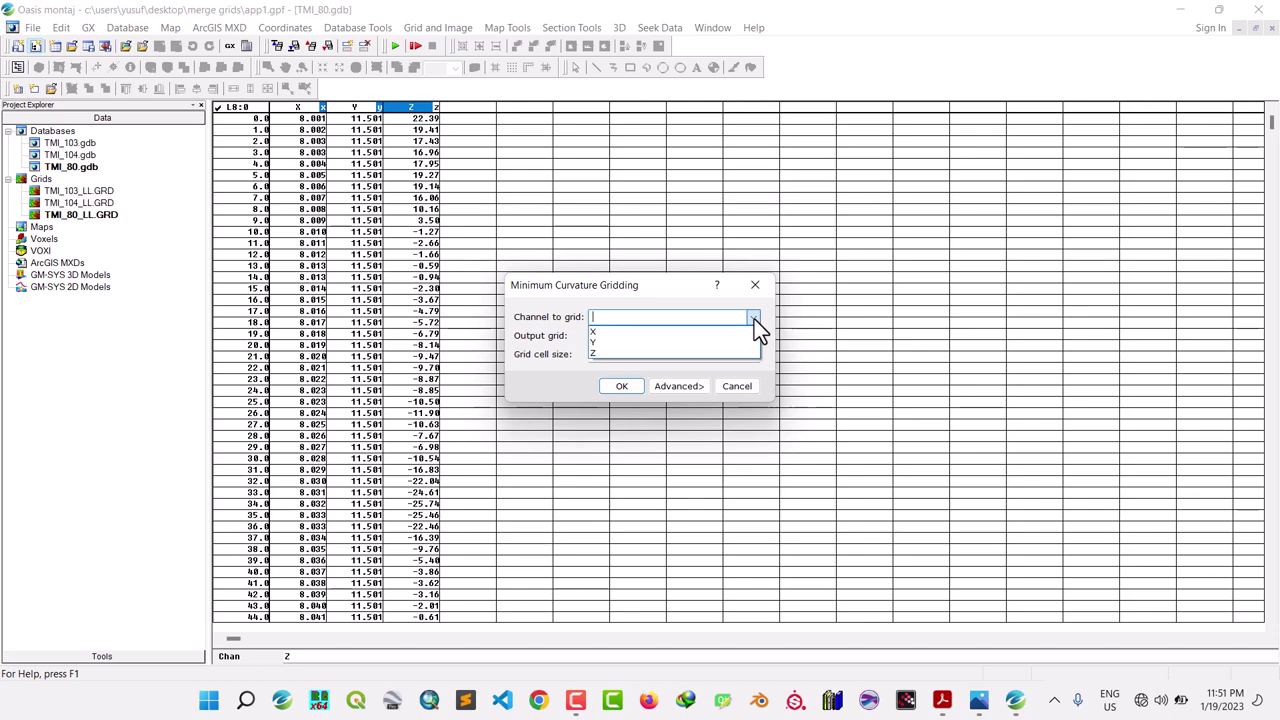
{"action": "left_click", "coordinate": [644, 356]}
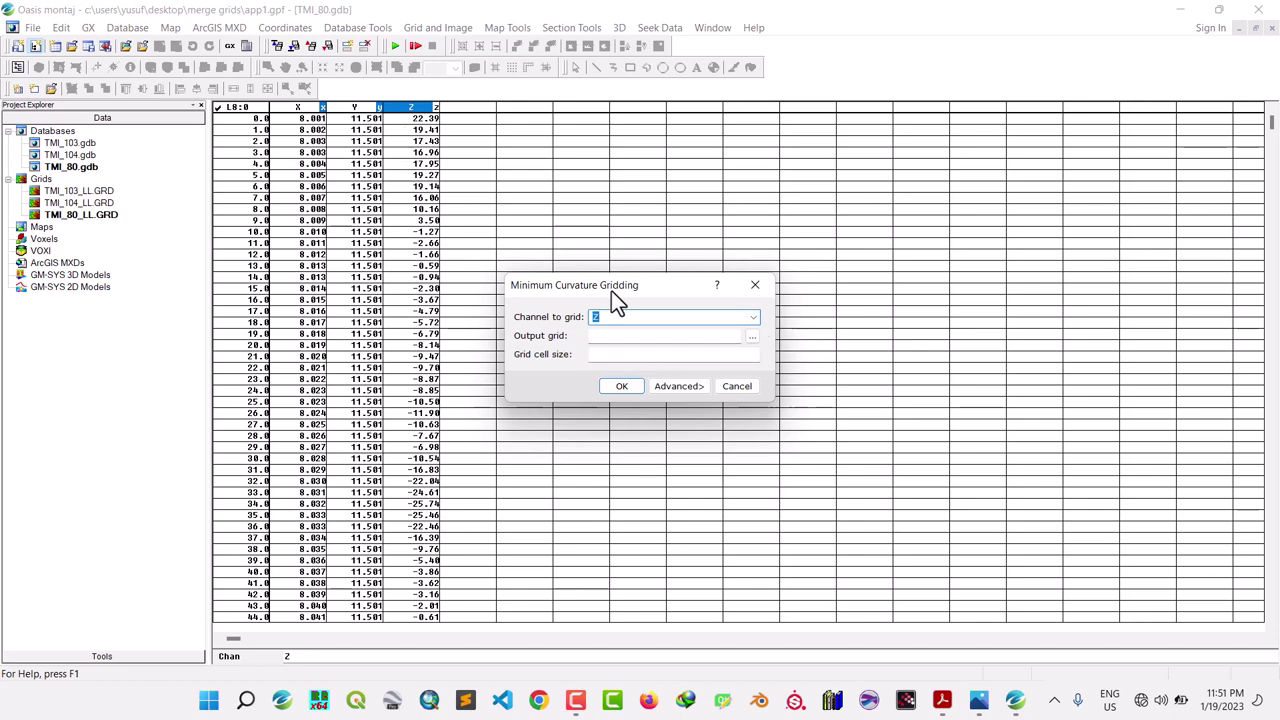
{"action": "left_click", "coordinate": [722, 337]}
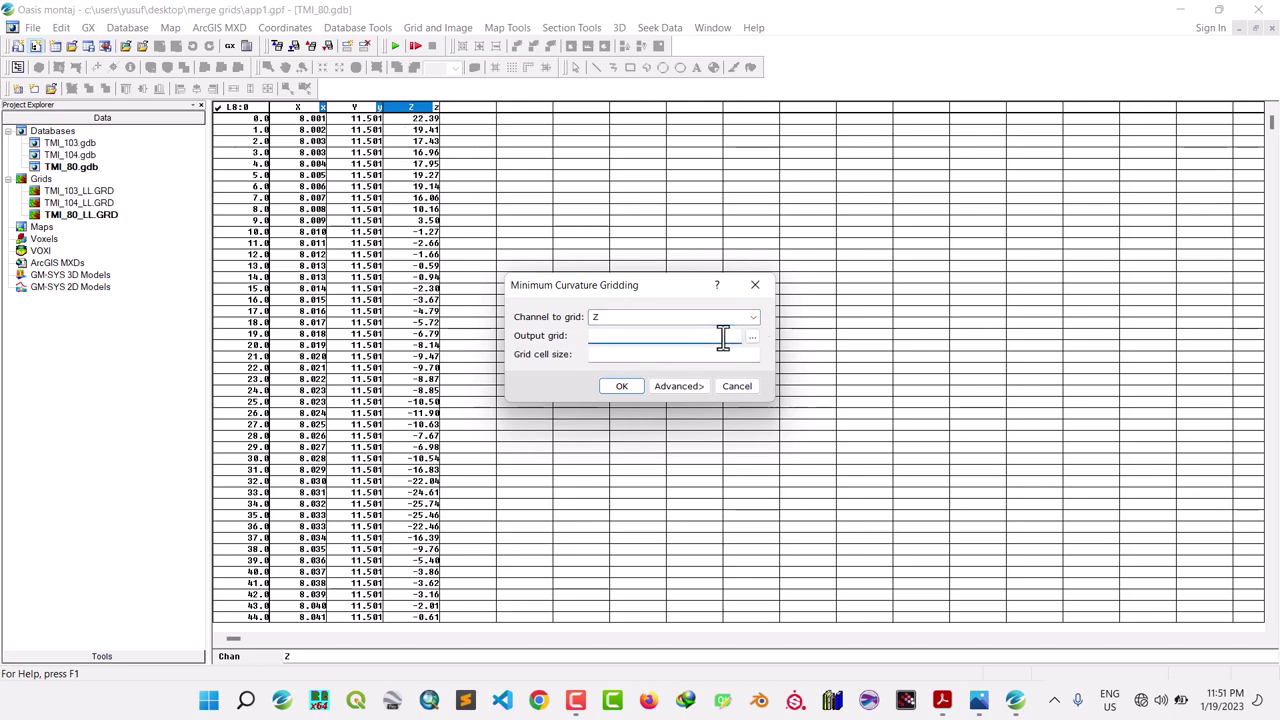
{"action": "type", "text": "TMI_80_103"}
{"action": "left_click", "coordinate": [622, 387]}
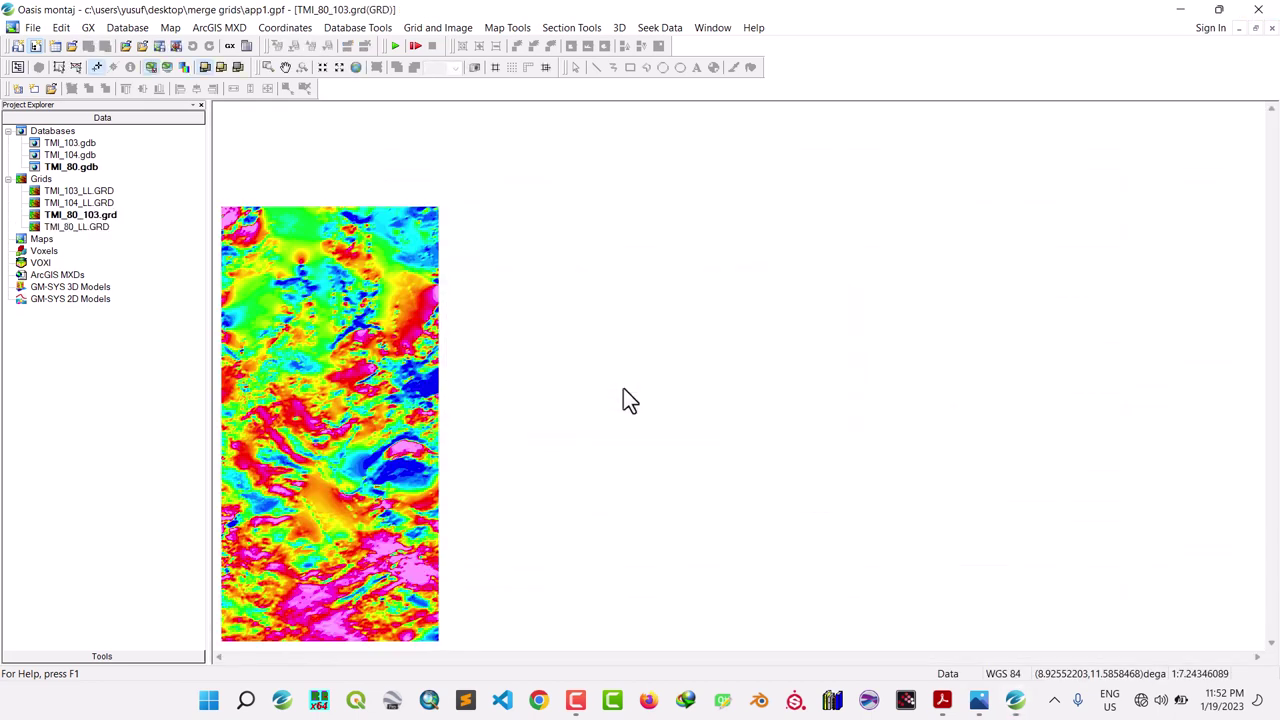
- Compare the TMI_80_103 grid with the TMI_80_LL grid and the sheet layout picture How to merge grids.png in Photos
{"action": "left_click", "coordinate": [357, 68]}
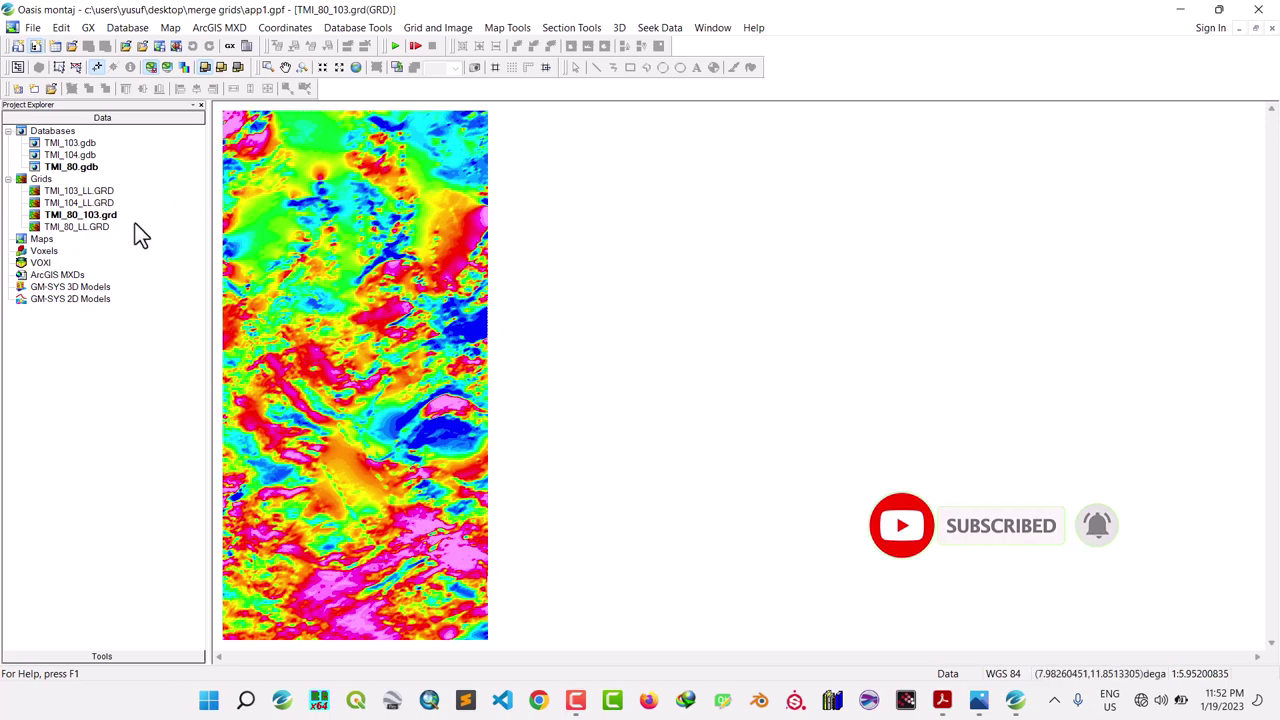
{"action": "double_click", "coordinate": [88, 227]}
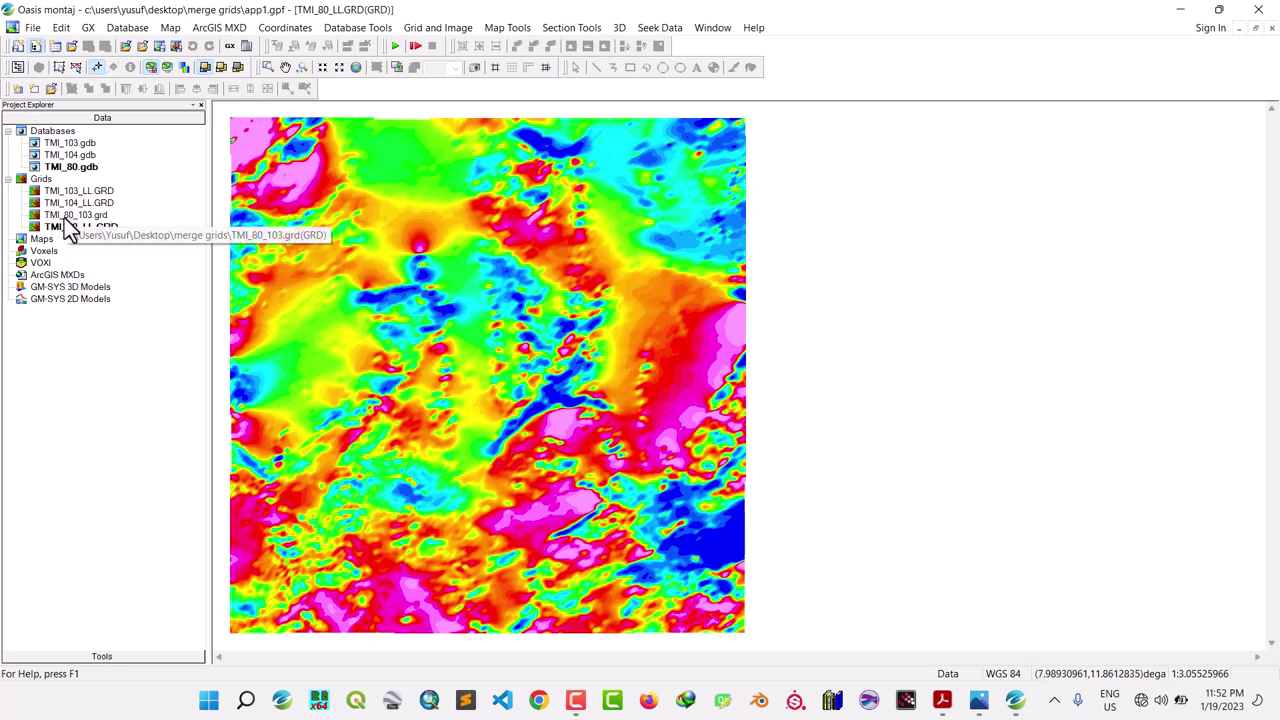
{"action": "double_click", "coordinate": [66, 216]}
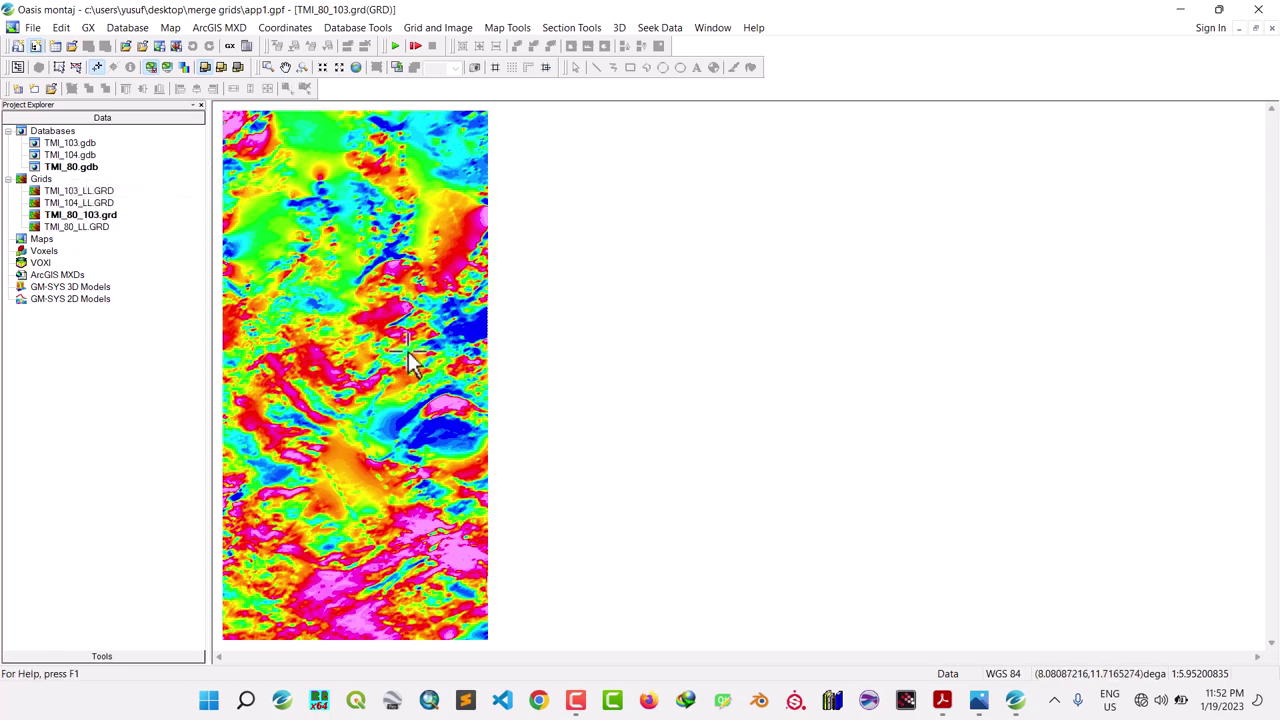
{"action": "left_click", "coordinate": [979, 700]}
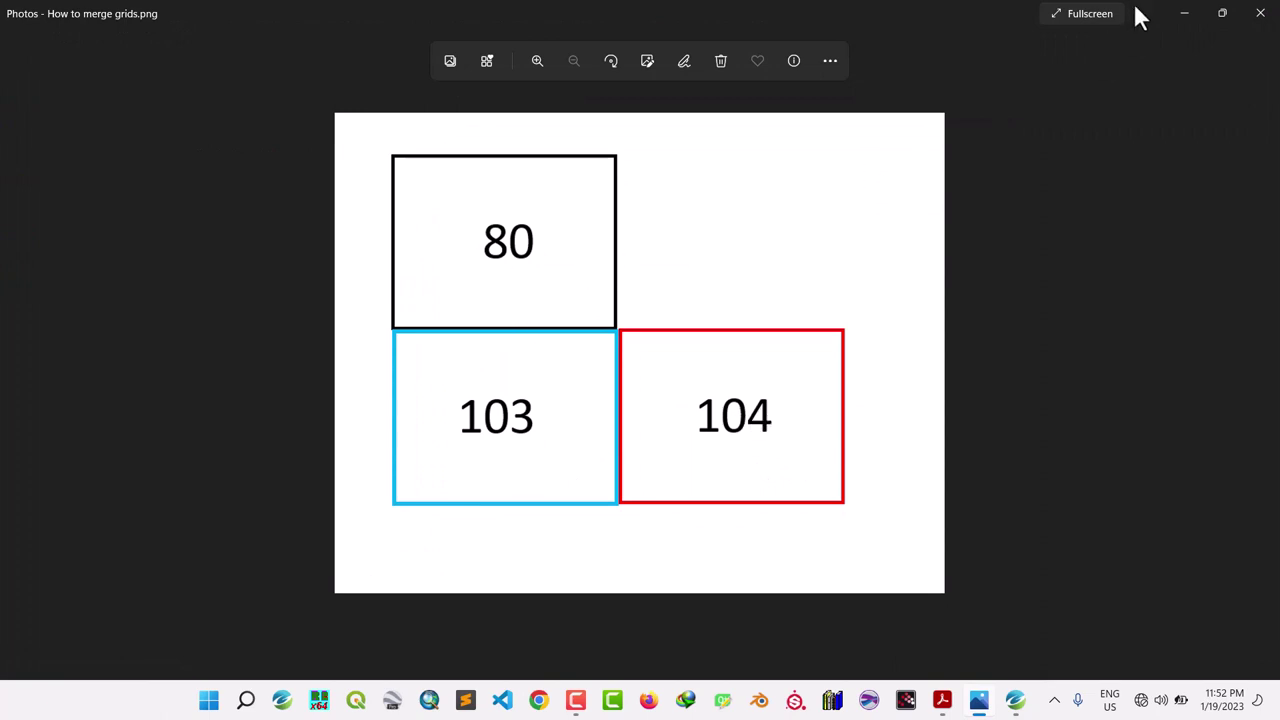
{"action": "left_click", "coordinate": [1180, 14]}
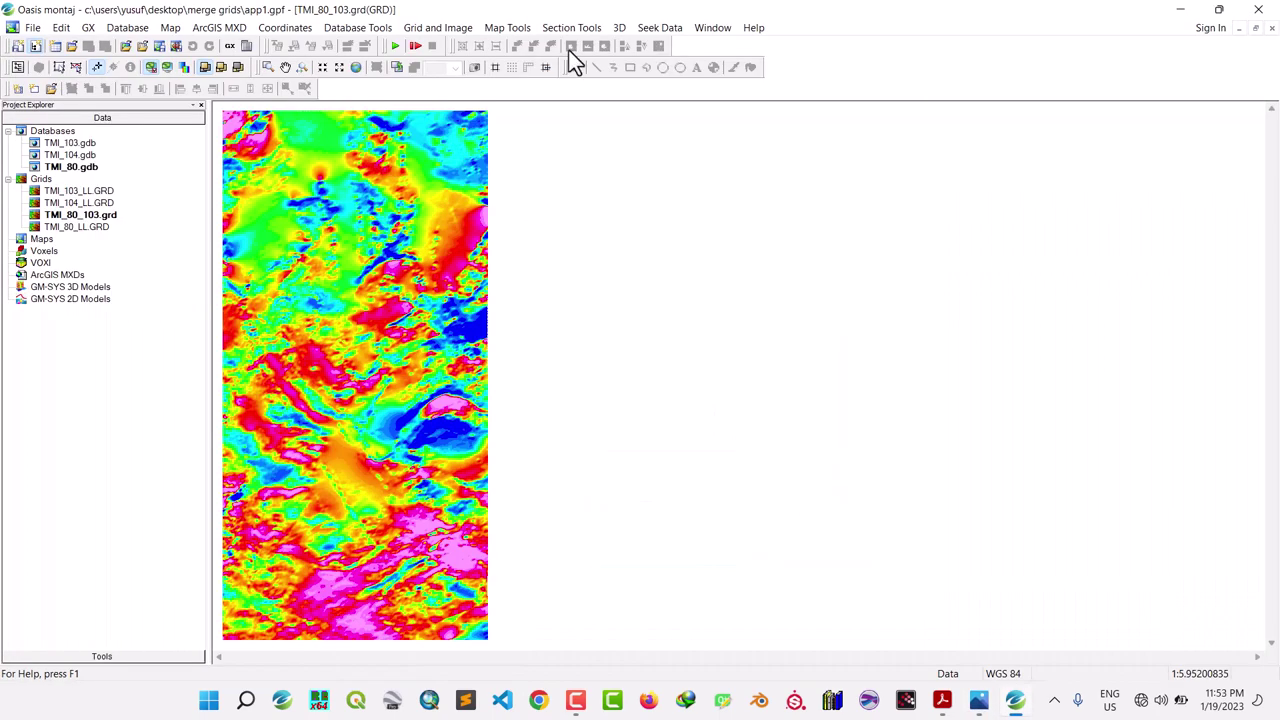
- Merge TMI_104.gdb into TMI_80.gdb, keeping Append for replacing existing data
{"action": "left_click", "coordinate": [447, 28]}
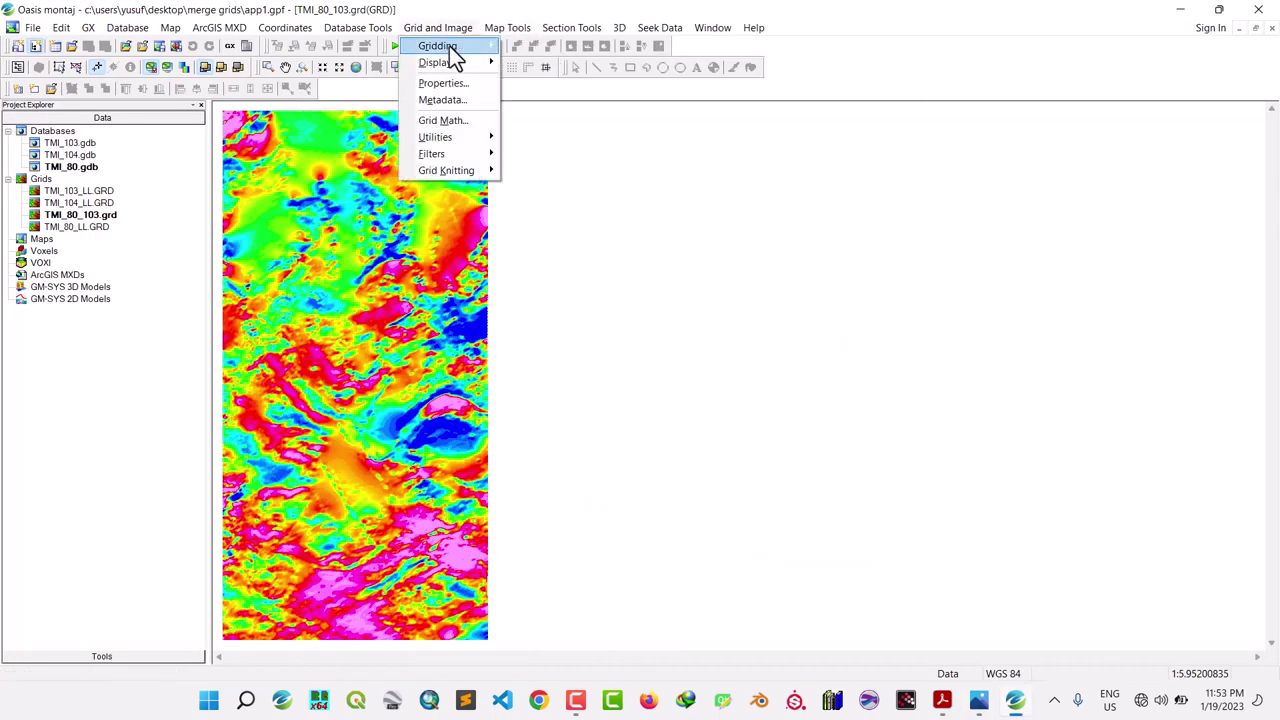
{"action": "mouse_move", "coordinate": [422, 68]}
{"action": "mouse_move", "coordinate": [355, 30]}
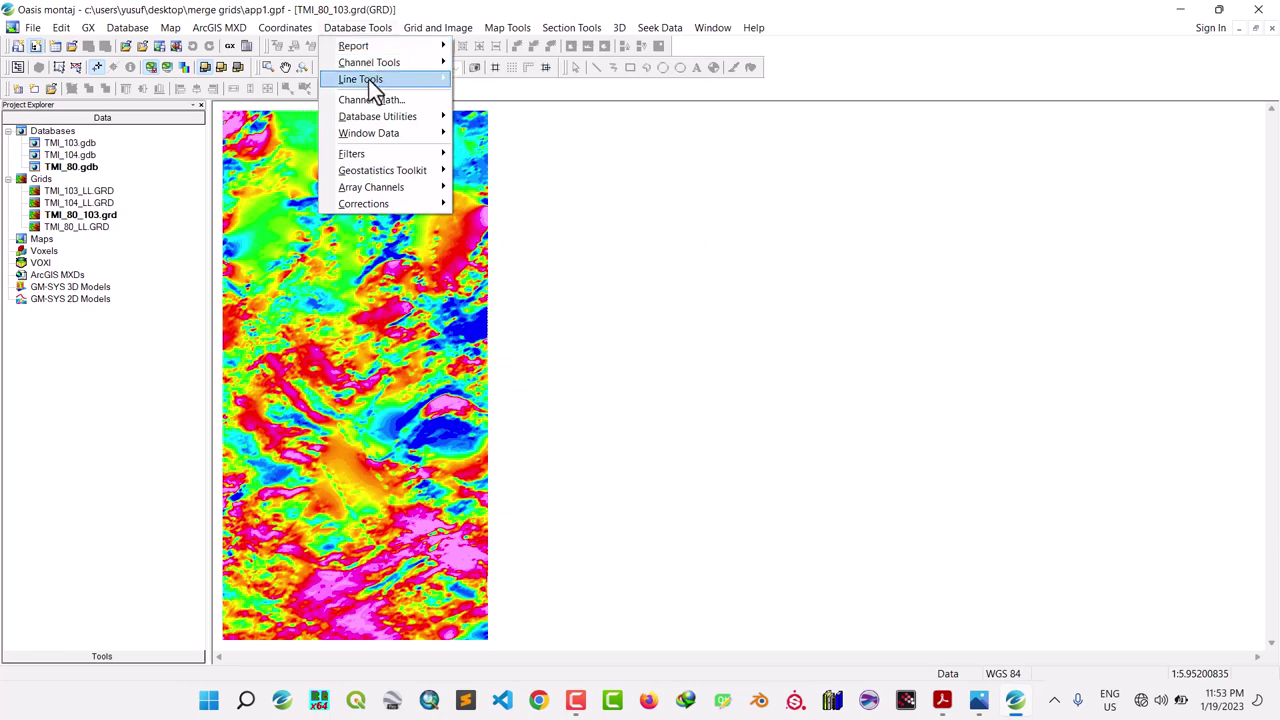
{"action": "mouse_move", "coordinate": [377, 114]}
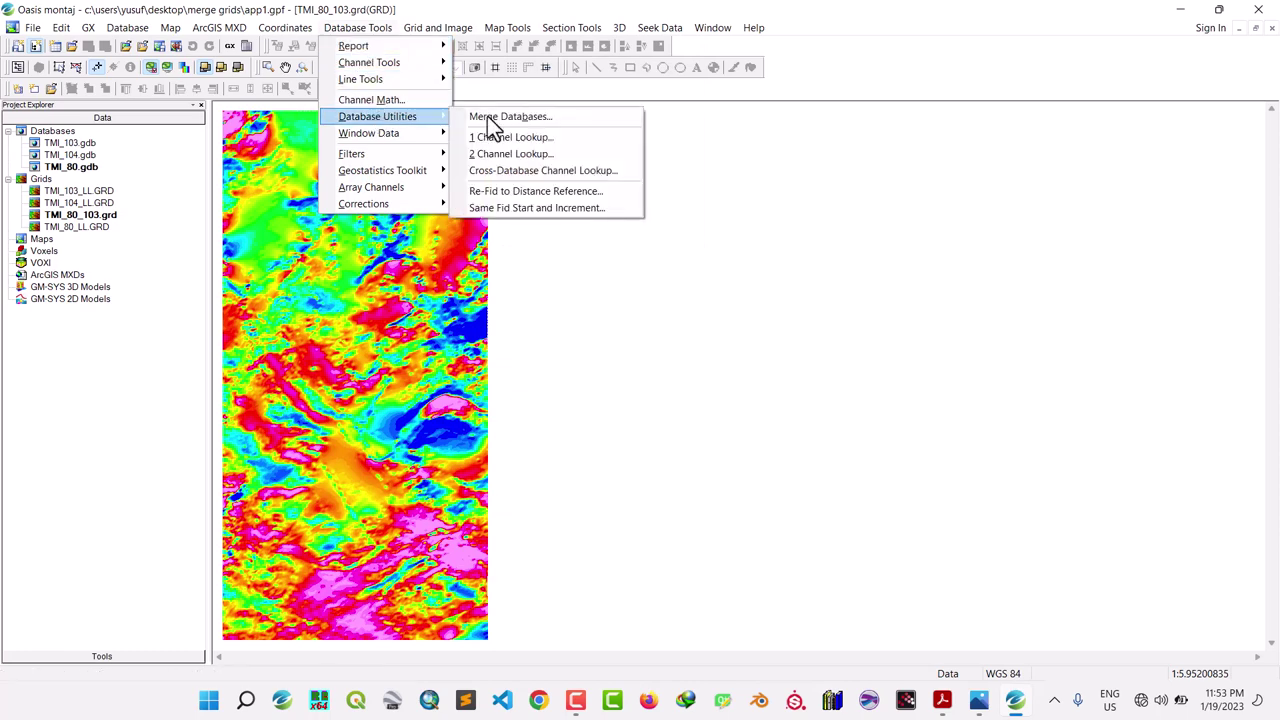
{"action": "left_click", "coordinate": [499, 117]}
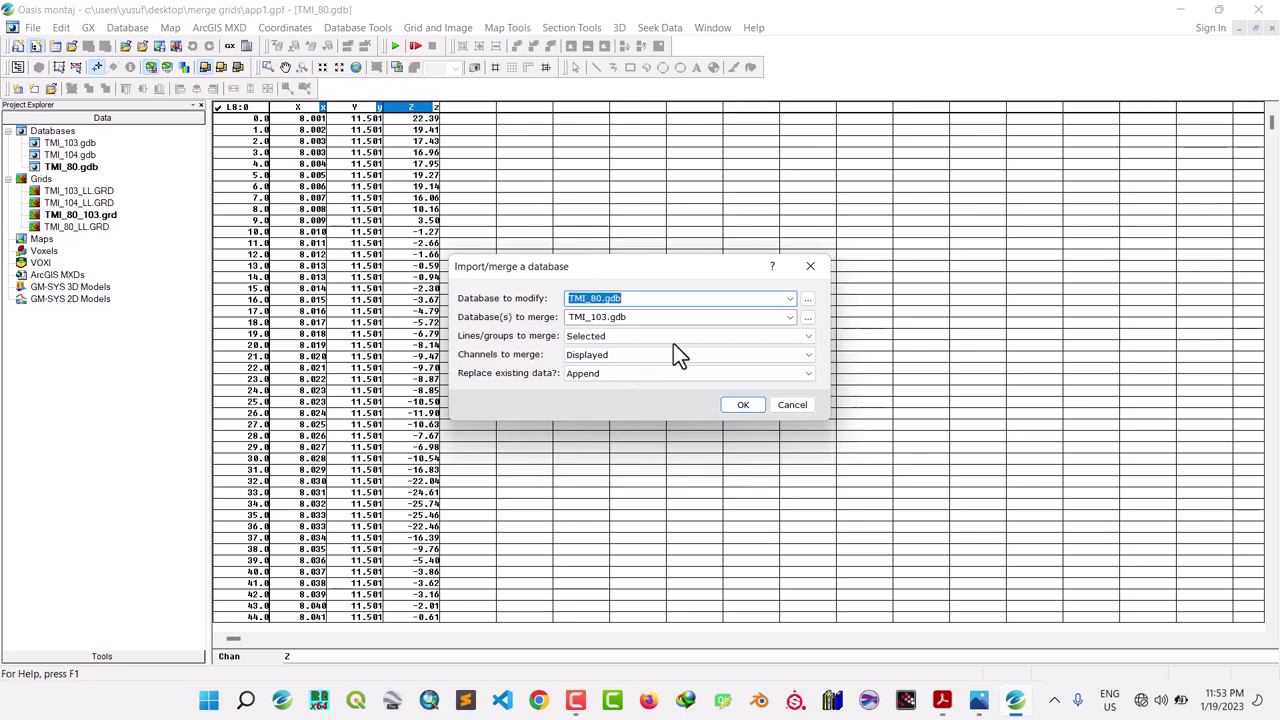
{"action": "left_click", "coordinate": [788, 317]}
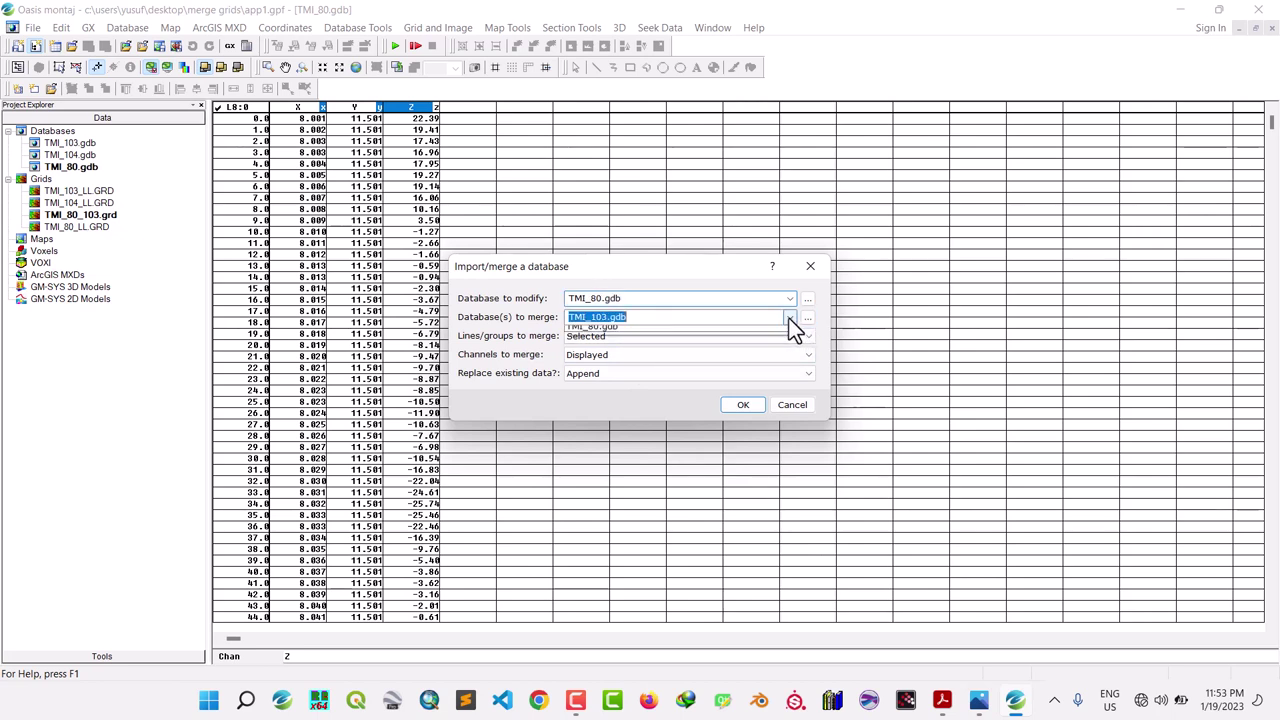
{"action": "left_click", "coordinate": [675, 343]}
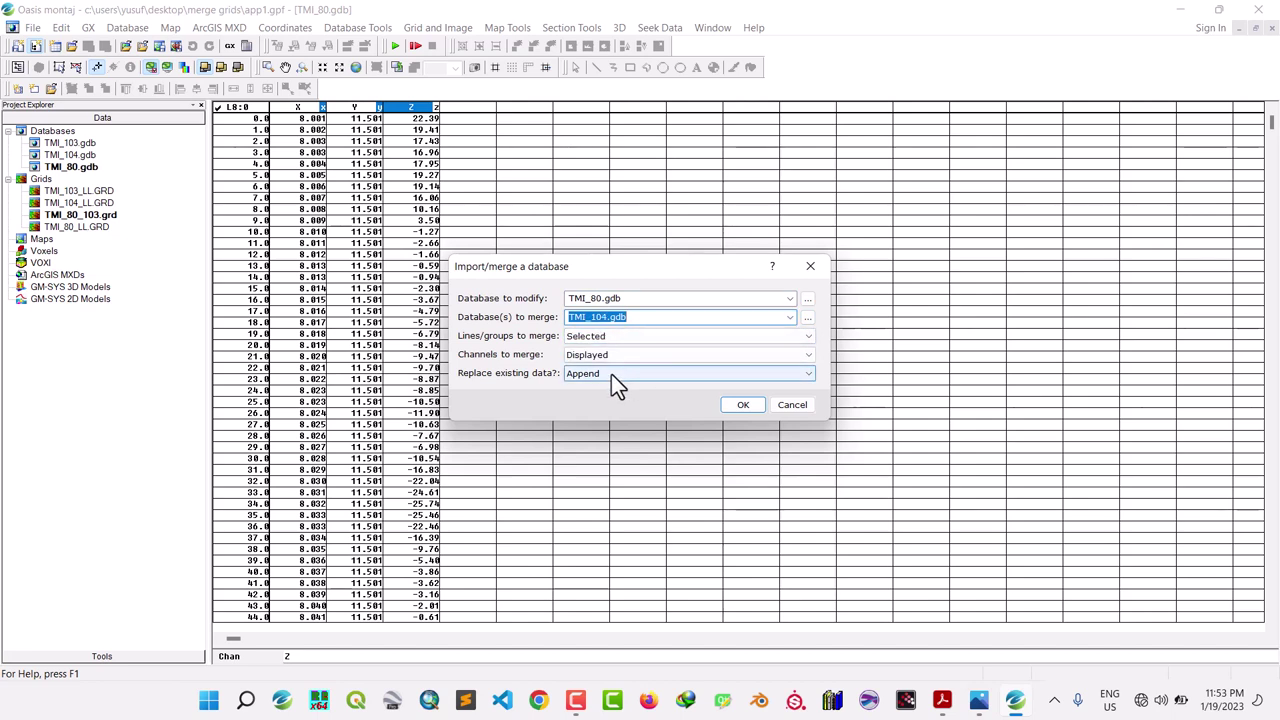
{"action": "left_click", "coordinate": [741, 407]}
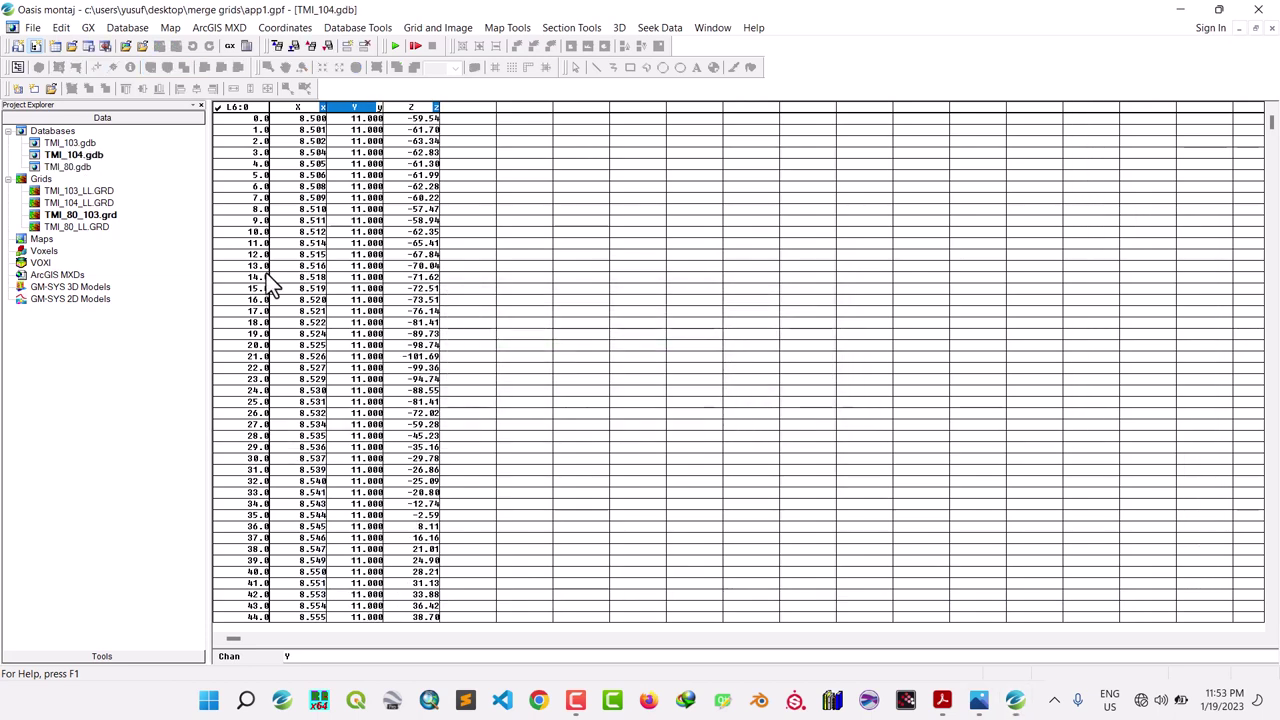
- Grid the Z channel of the TMI_80 database with minimum curvature into an output grid named TMI_80_103_104
{"action": "double_click", "coordinate": [62, 168]}
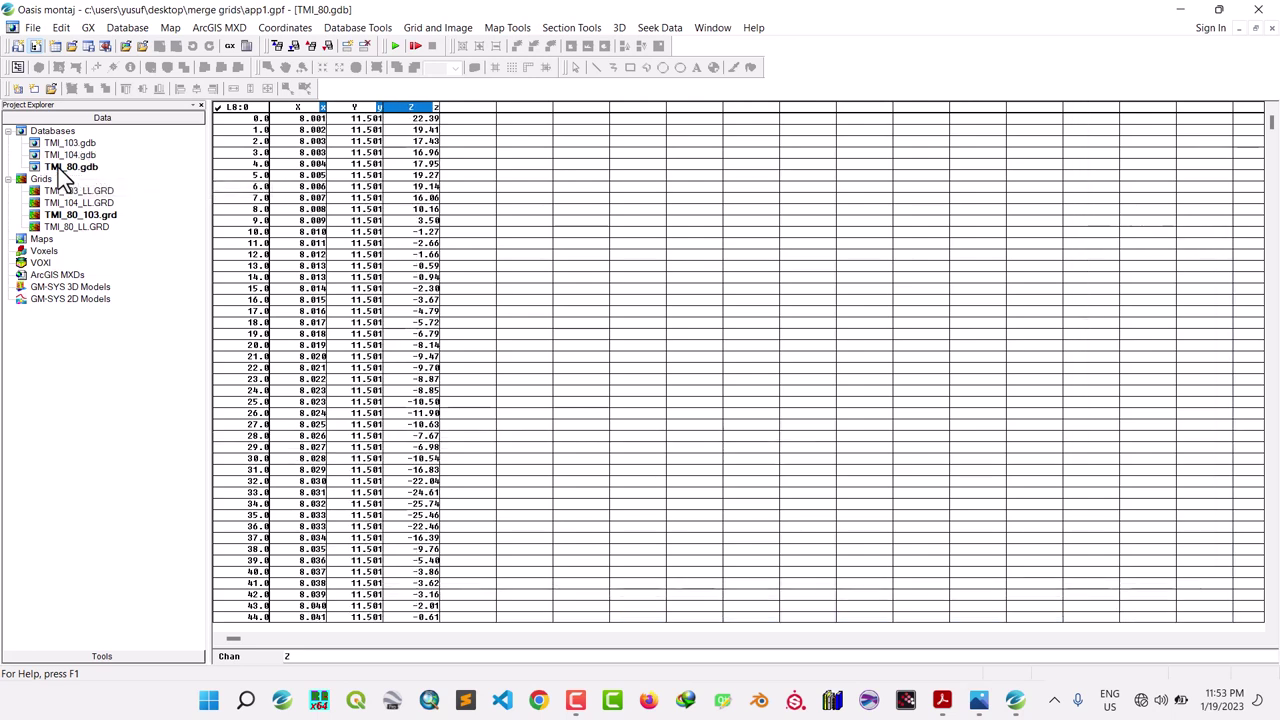
{"action": "left_click", "coordinate": [440, 29]}
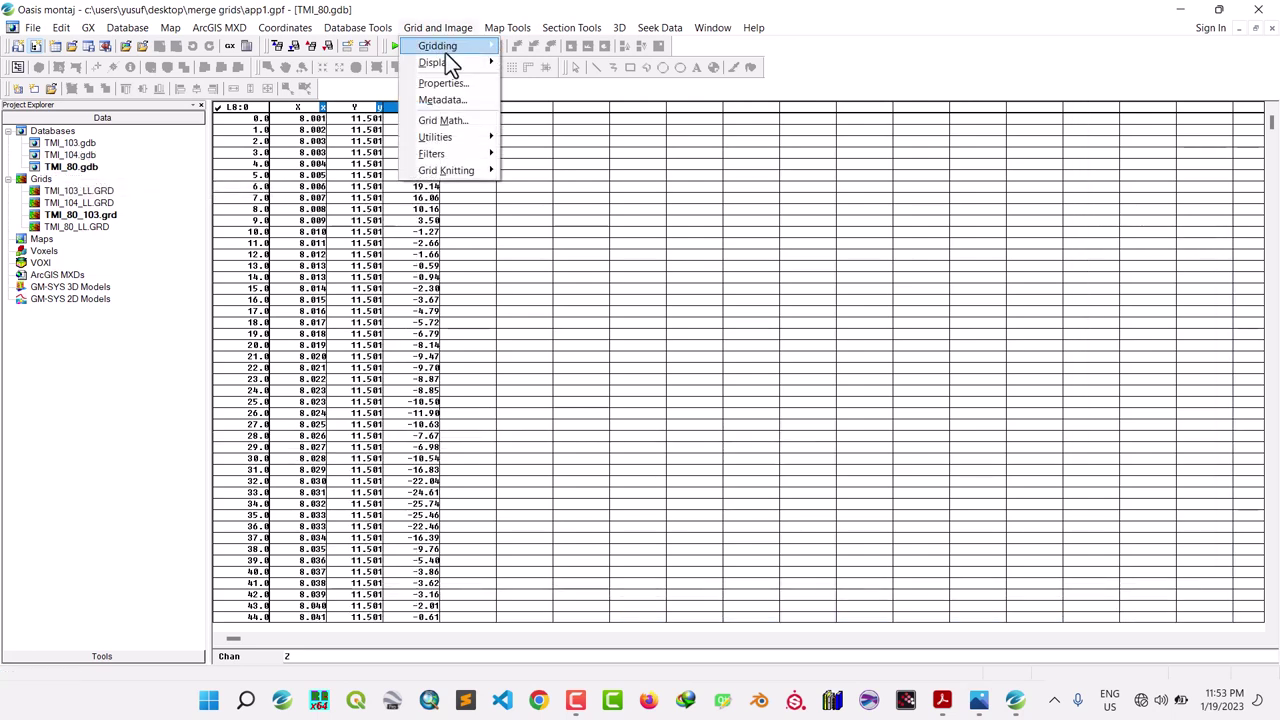
{"action": "mouse_move", "coordinate": [445, 50]}
{"action": "left_click", "coordinate": [557, 46]}
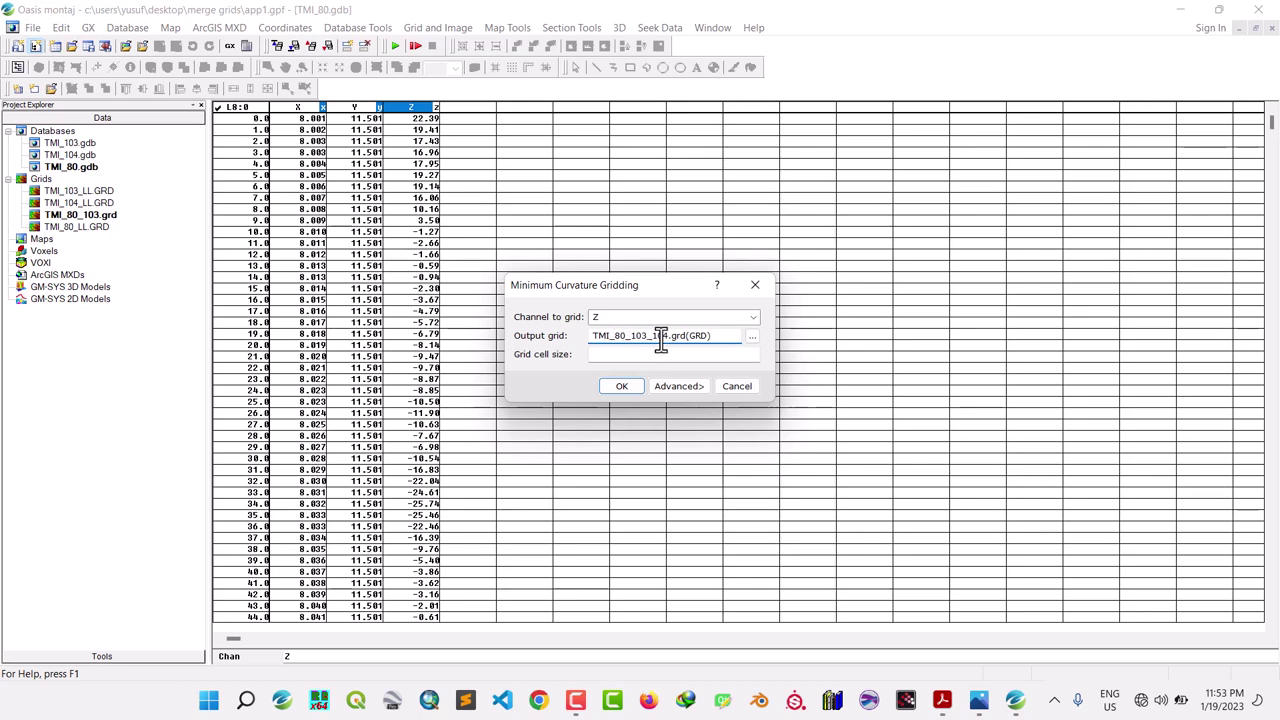
{"action": "left_click", "coordinate": [613, 392]}
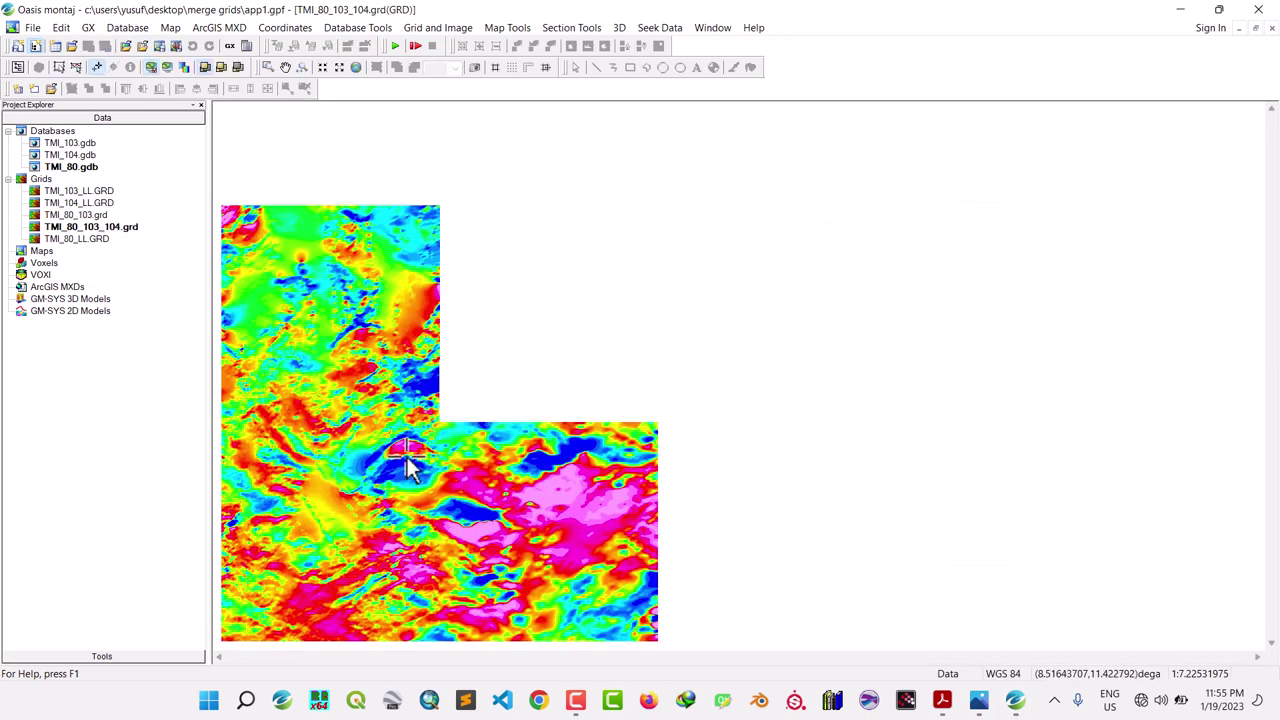
{"action": "left_click", "coordinate": [357, 68]}
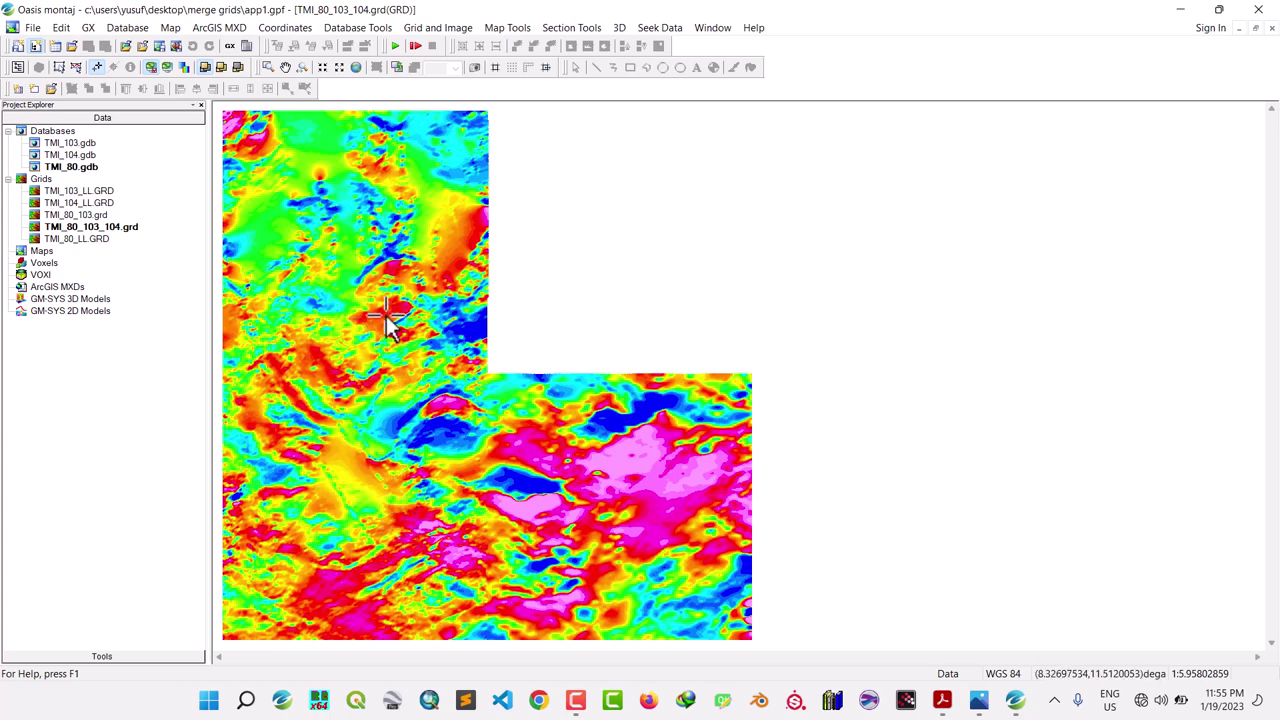
{"action": "left_click", "coordinate": [445, 28]}
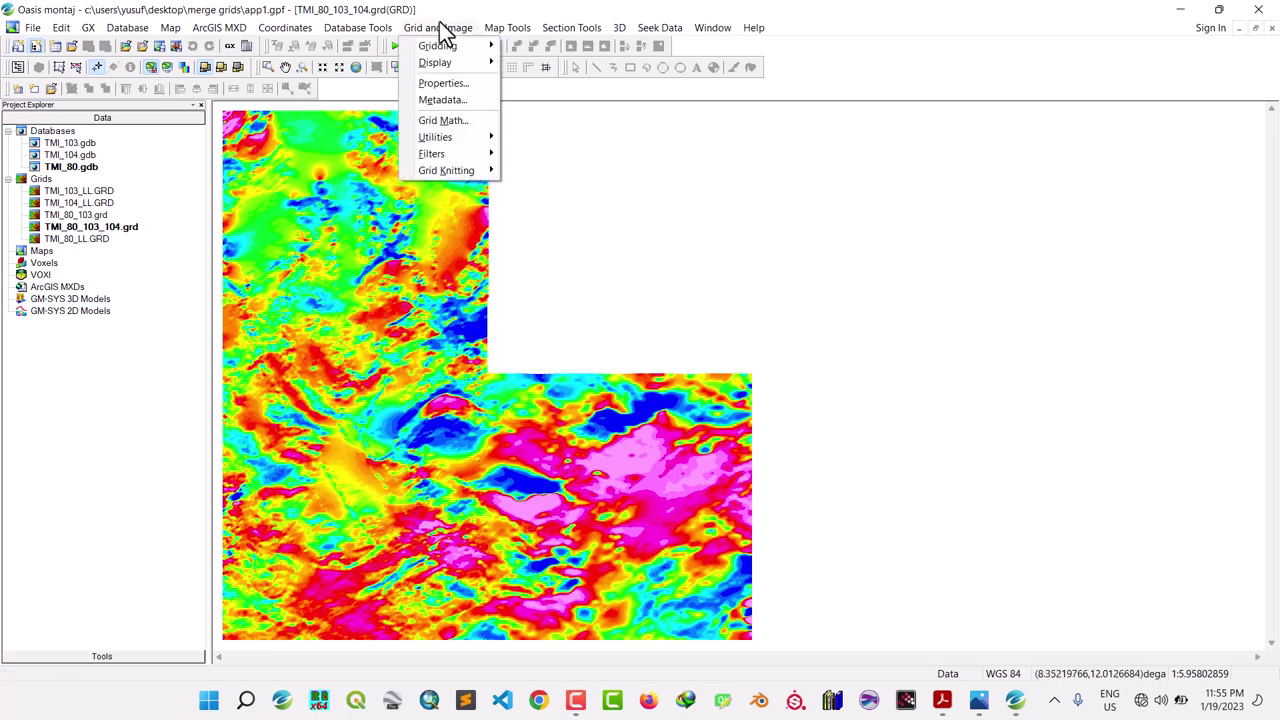
{"action": "mouse_move", "coordinate": [375, 33]}
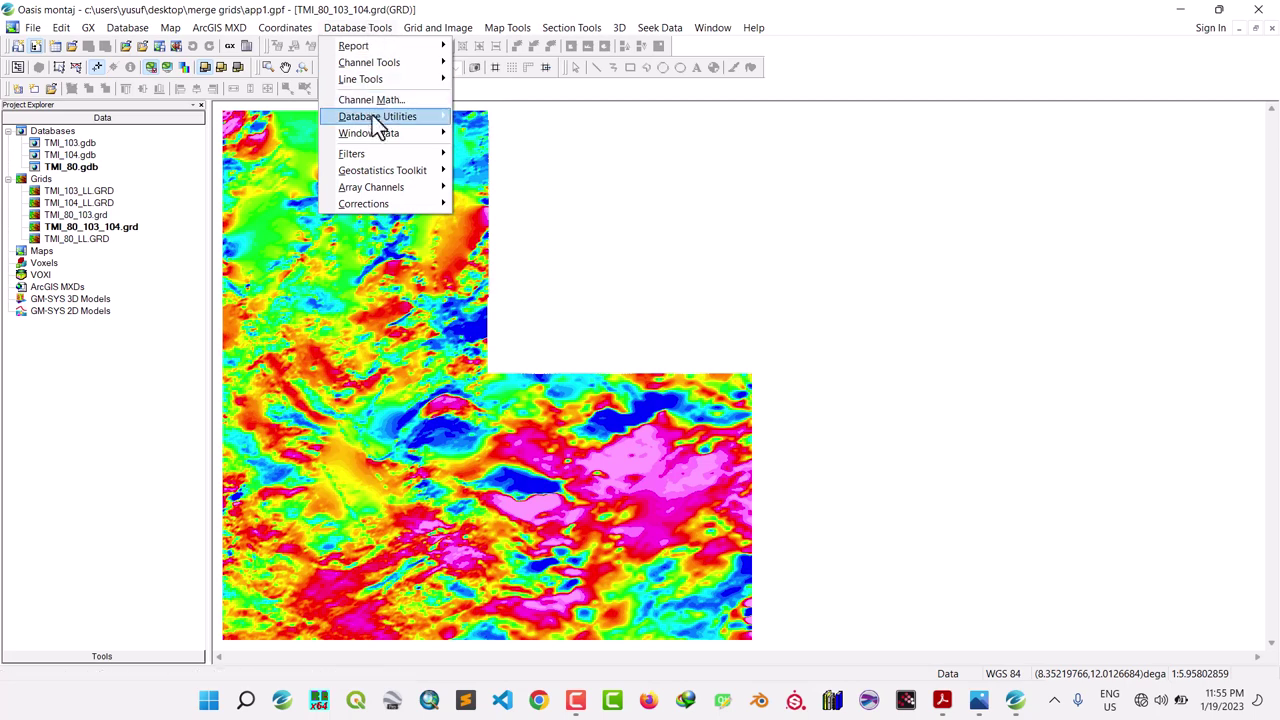
{"action": "mouse_move", "coordinate": [378, 118]}
{"action": "left_click", "coordinate": [497, 116]}
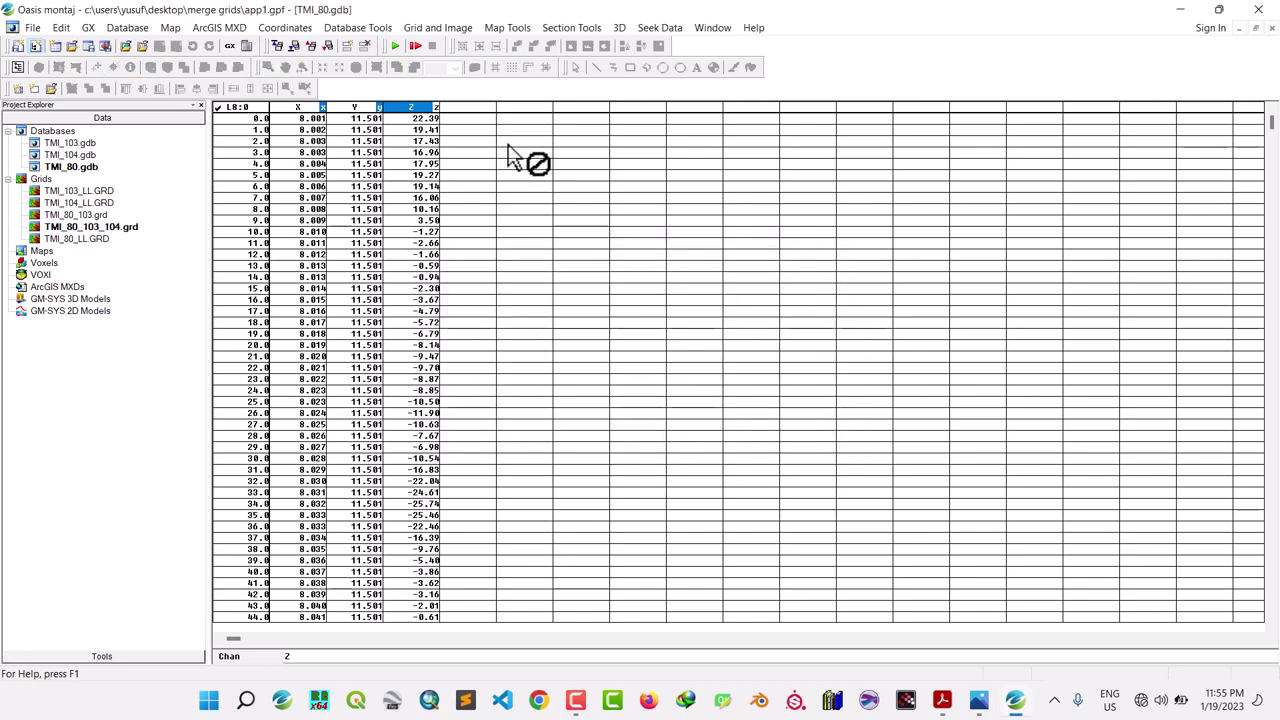
{"action": "double_click", "coordinate": [80, 227]}
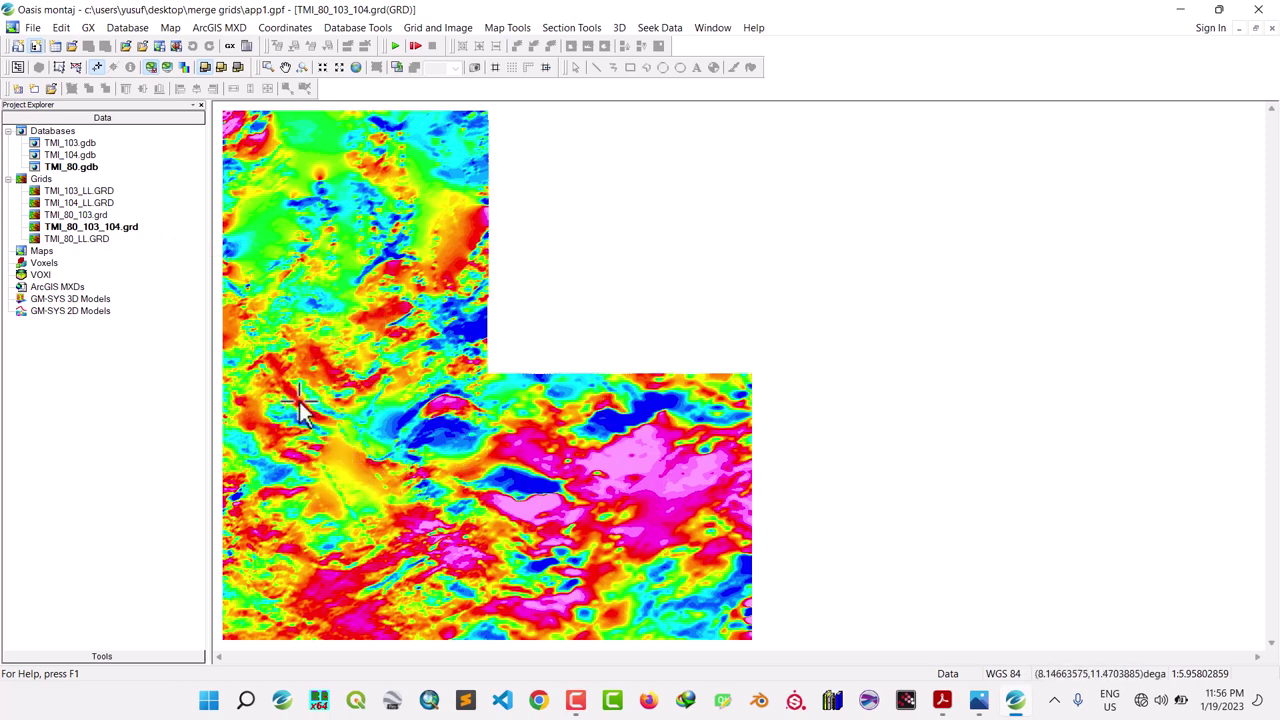
- Set up windowing of the TMI_80_103_104 grid with TMI as the output grid name
{"action": "left_click", "coordinate": [440, 29]}
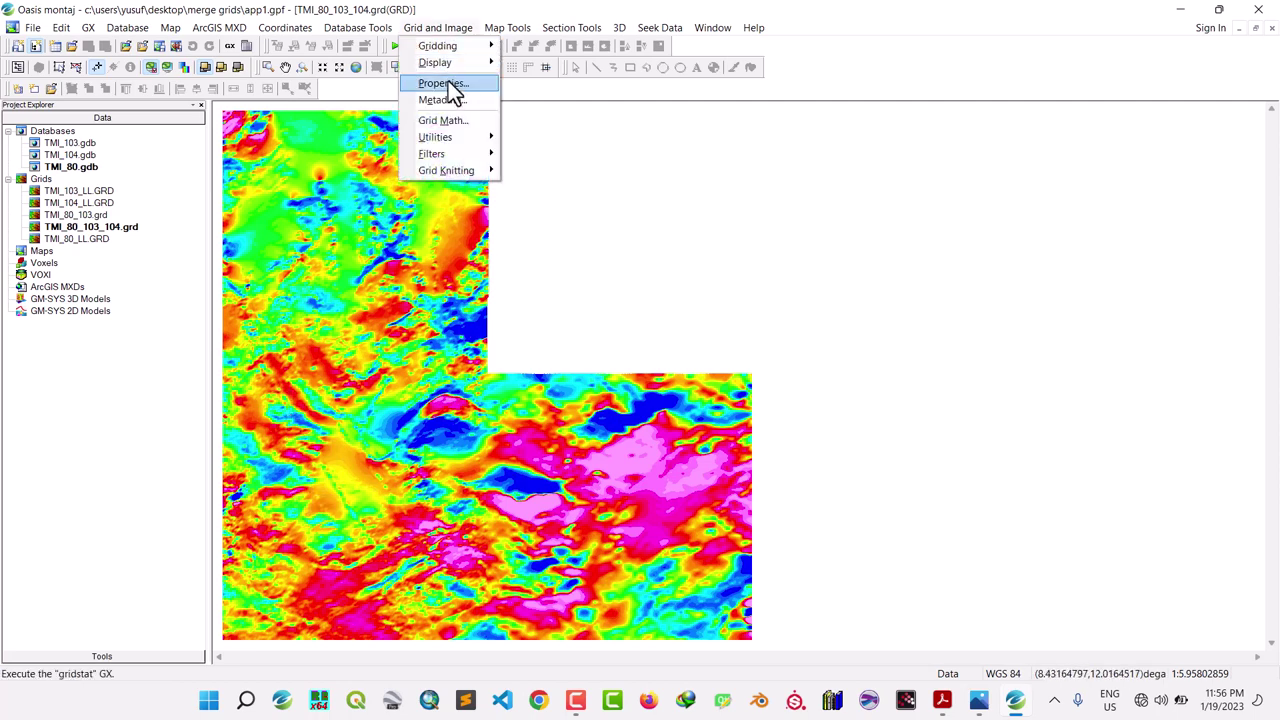
{"action": "mouse_move", "coordinate": [450, 136]}
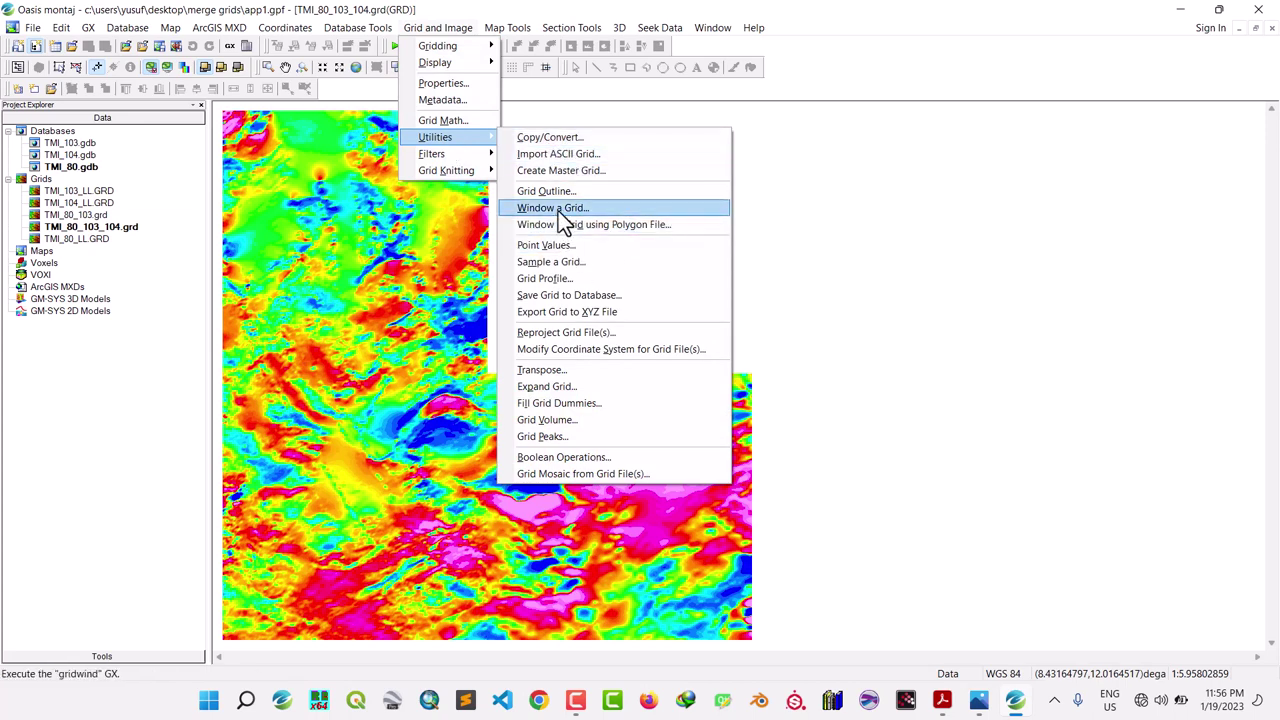
{"action": "left_click", "coordinate": [560, 210]}
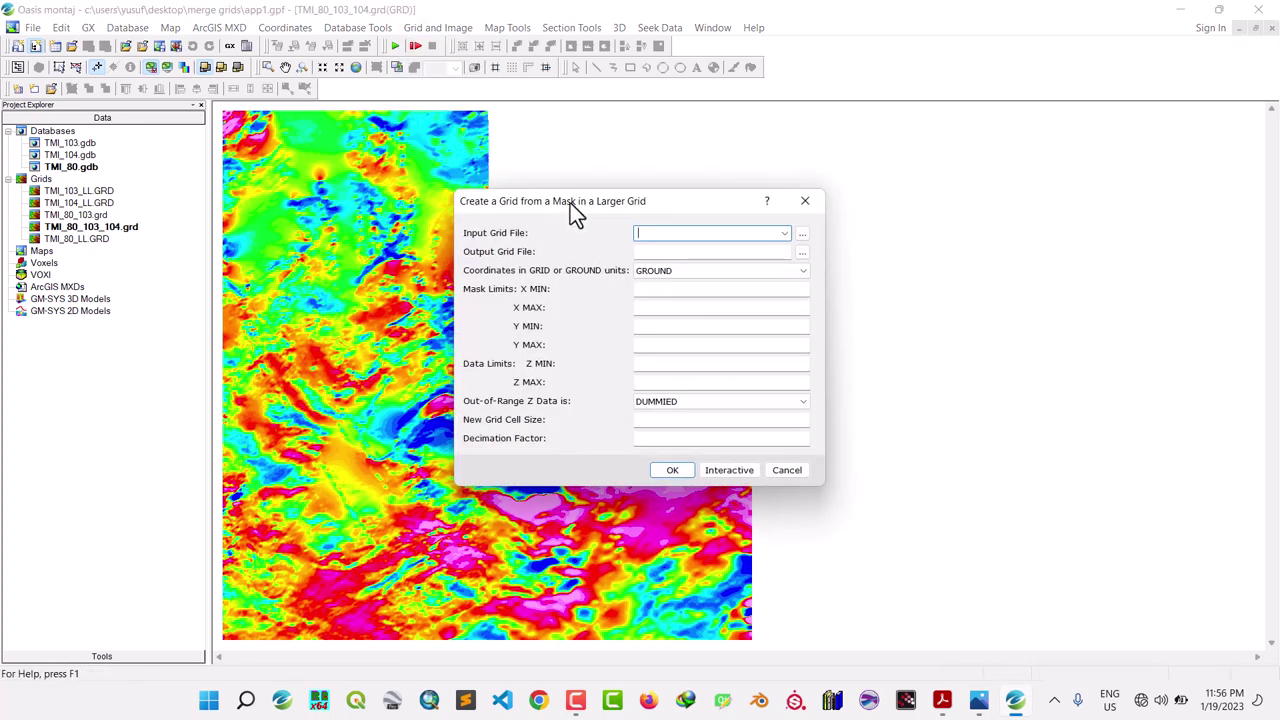
{"action": "left_click_drag", "start_coordinate": [570, 203], "coordinate": [659, 179]}
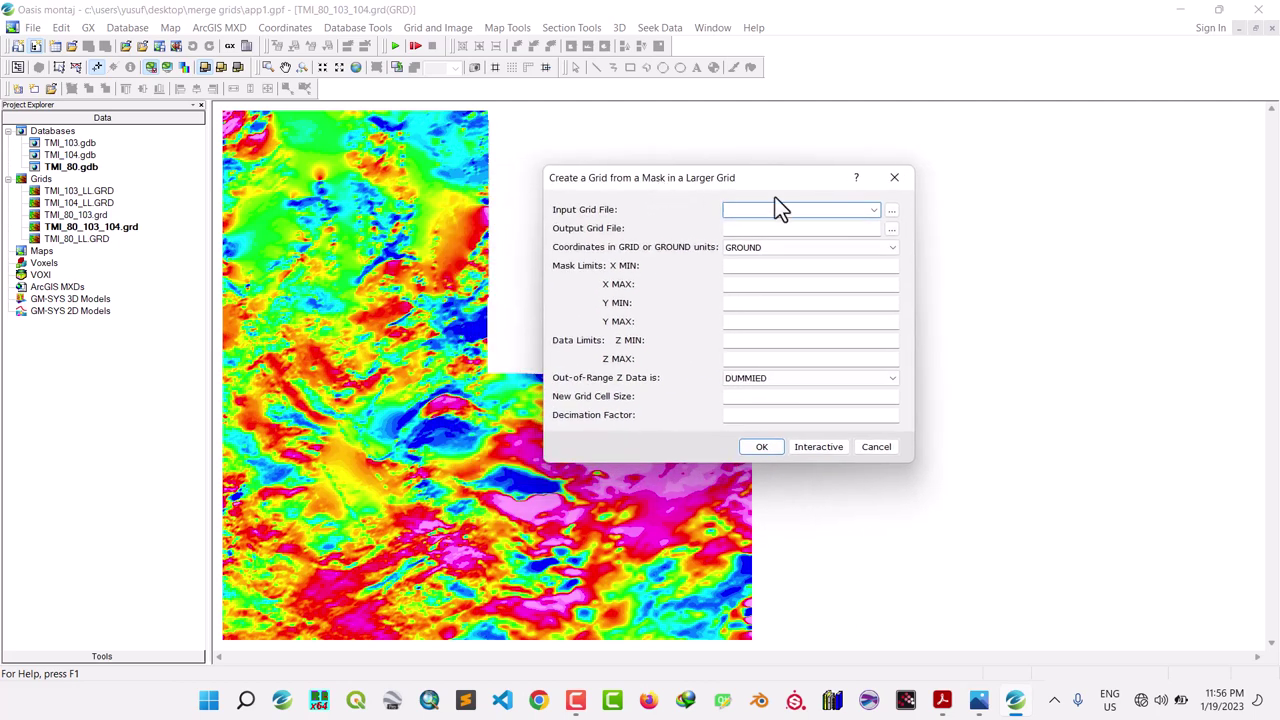
{"action": "left_click", "coordinate": [873, 211]}
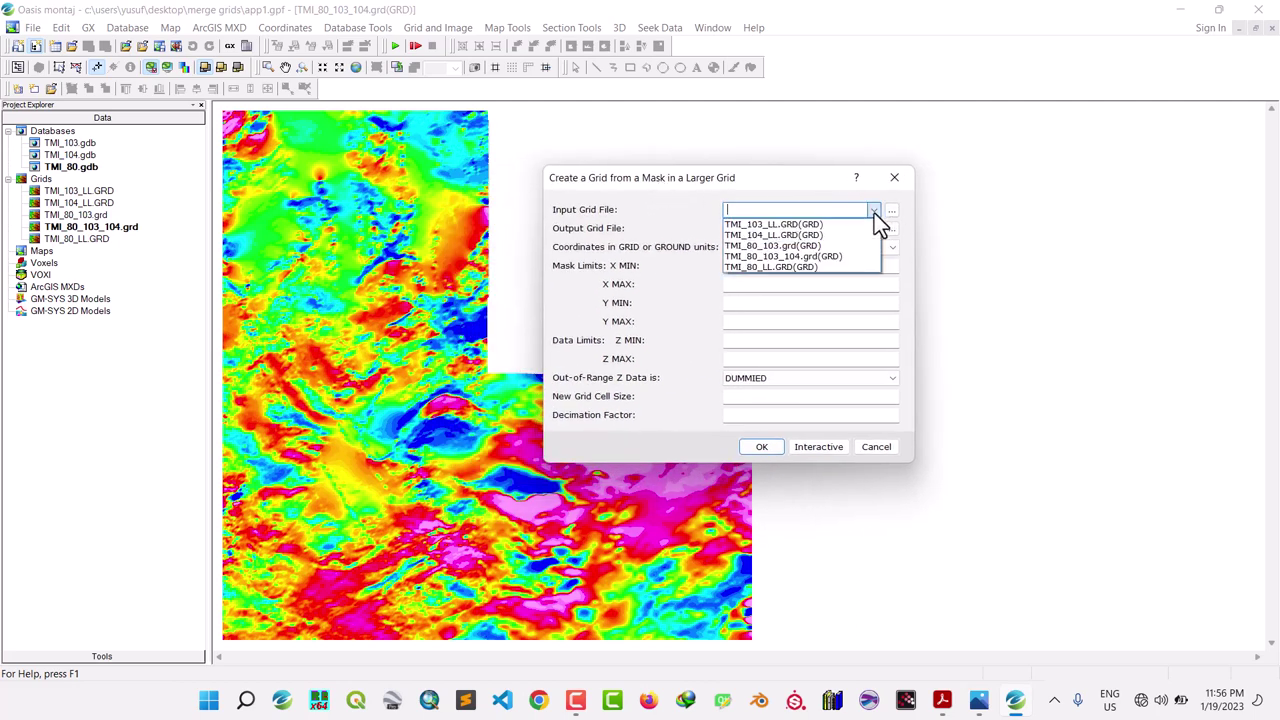
{"action": "left_click", "coordinate": [799, 258]}
{"action": "left_click", "coordinate": [804, 230]}
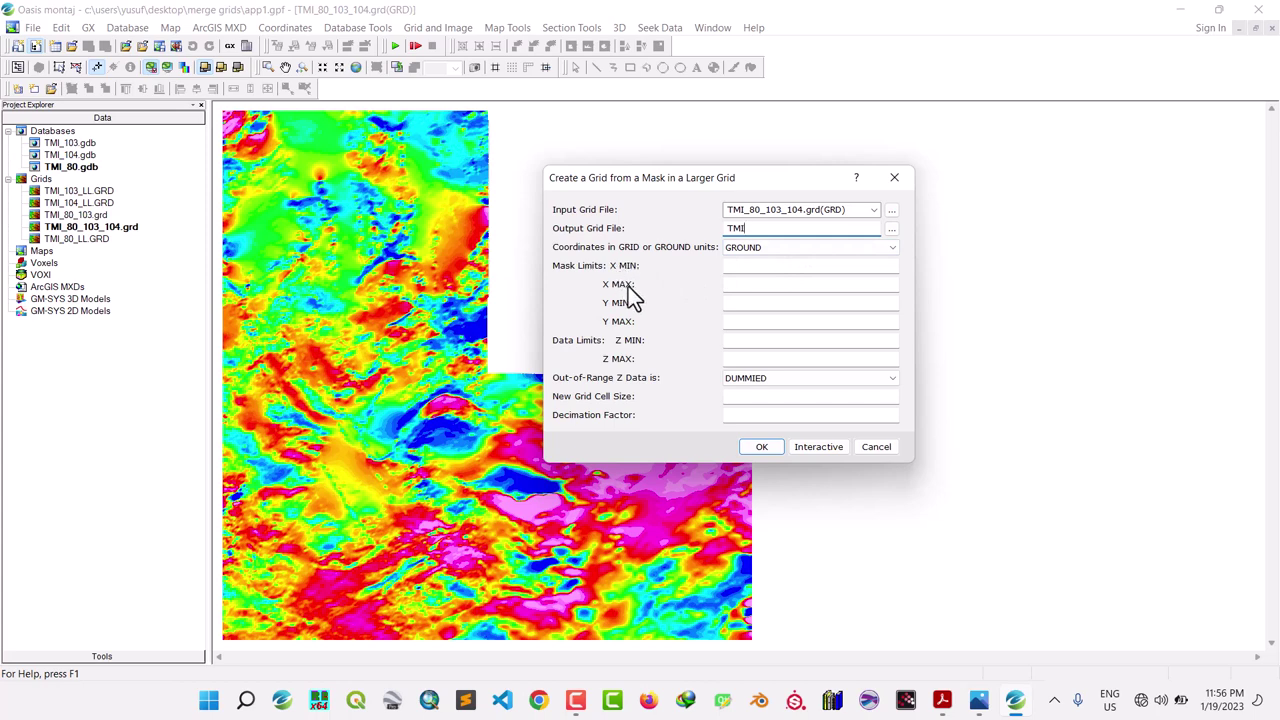
- Examine the X and Y minimum and maximum mask limit fields for windowing the merged grid
{"action": "left_click", "coordinate": [733, 268]}
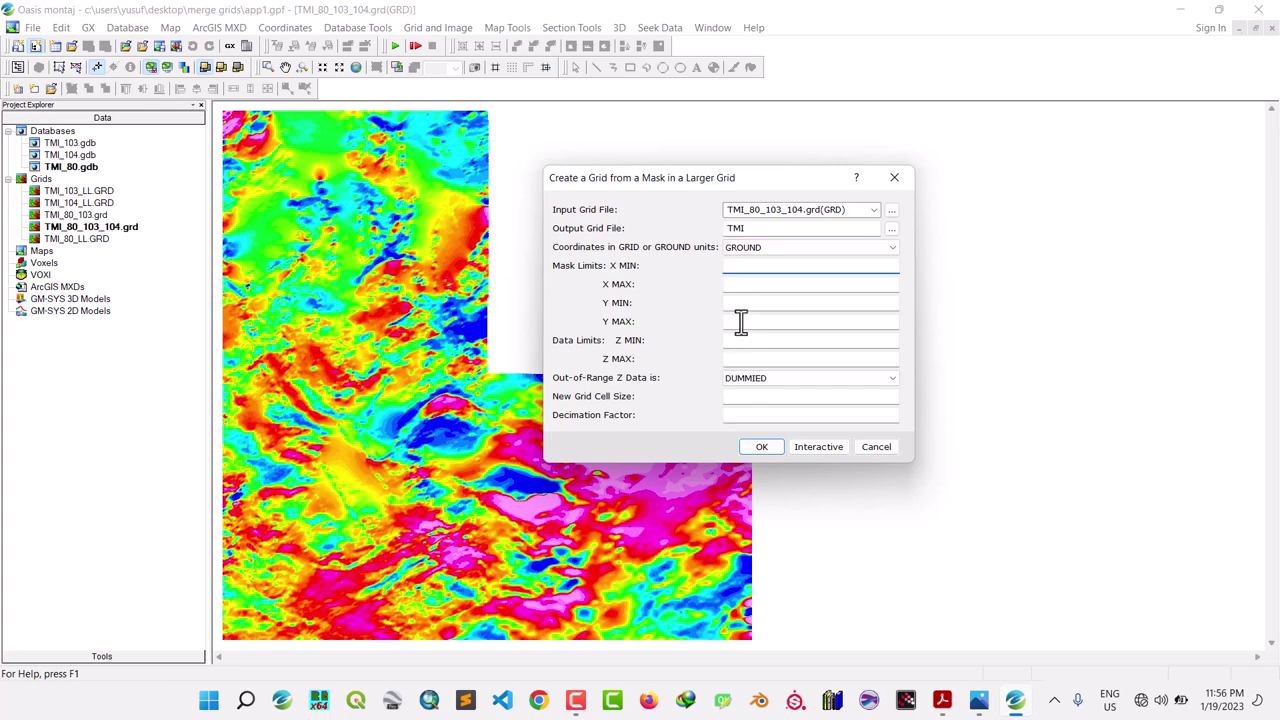
{"action": "left_click", "coordinate": [741, 289]}
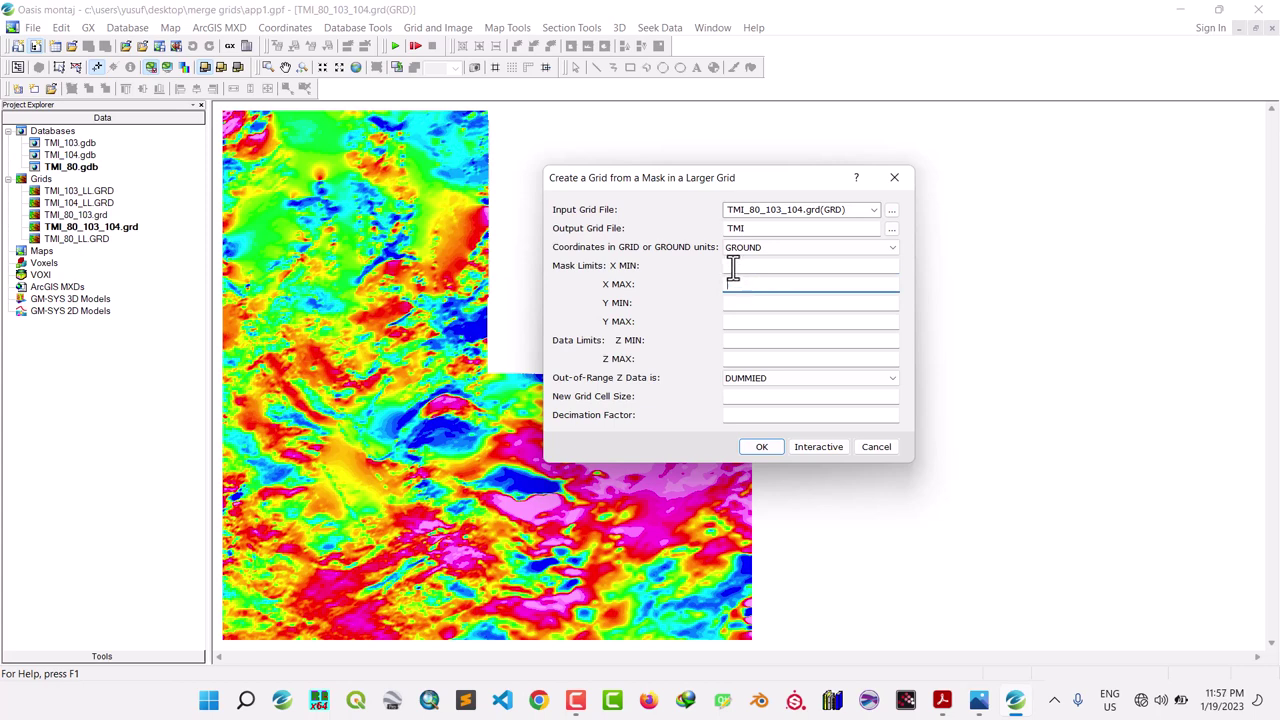
{"action": "left_click", "coordinate": [735, 265]}
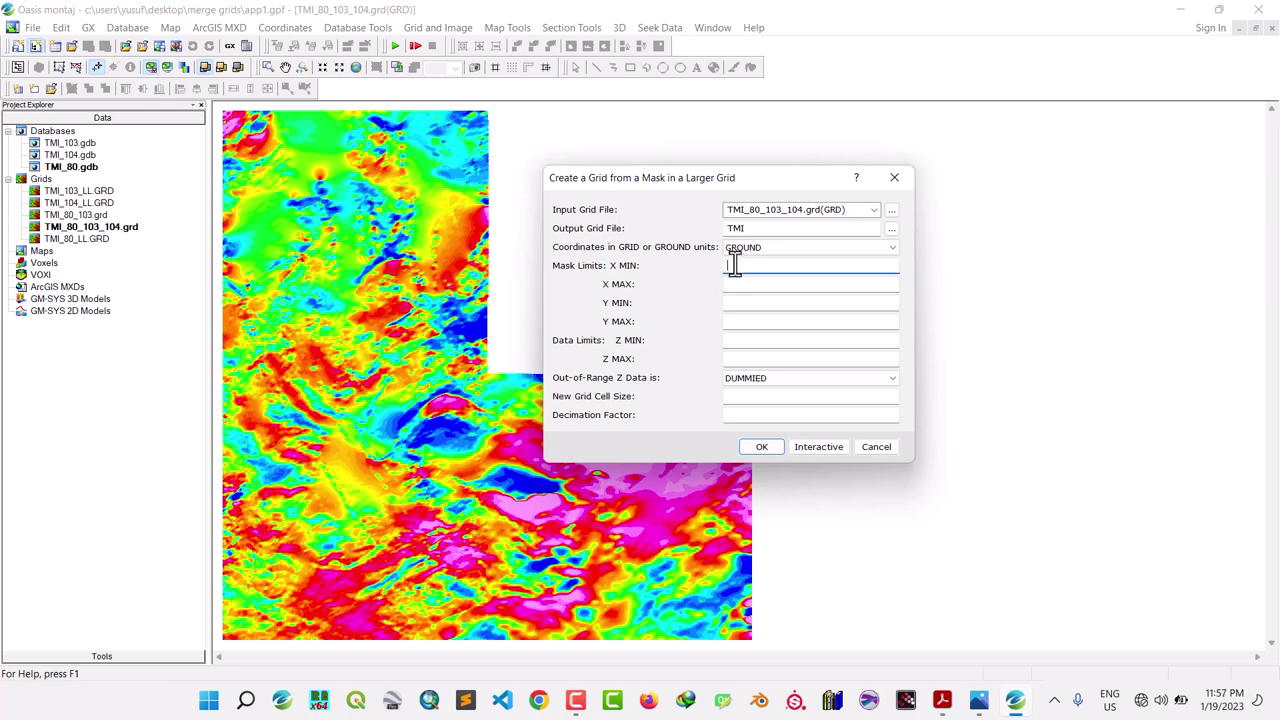
{"action": "left_click", "coordinate": [735, 287]}
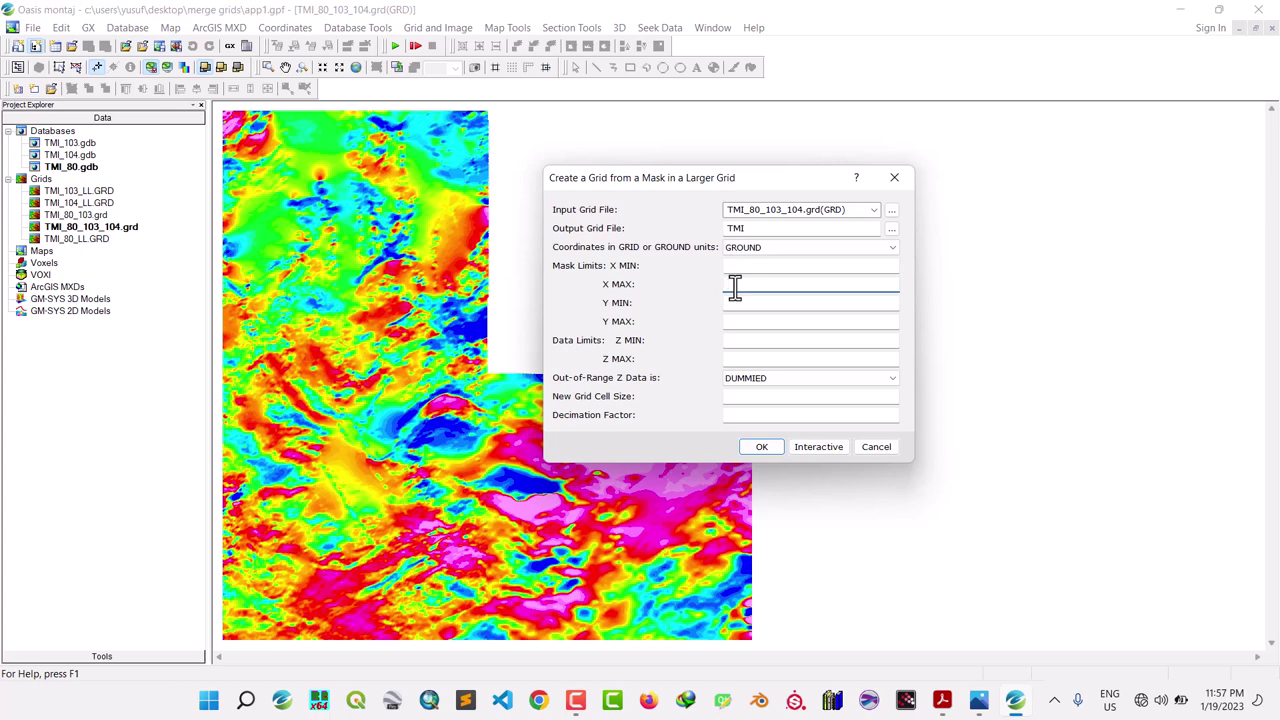
{"action": "left_click", "coordinate": [733, 303]}
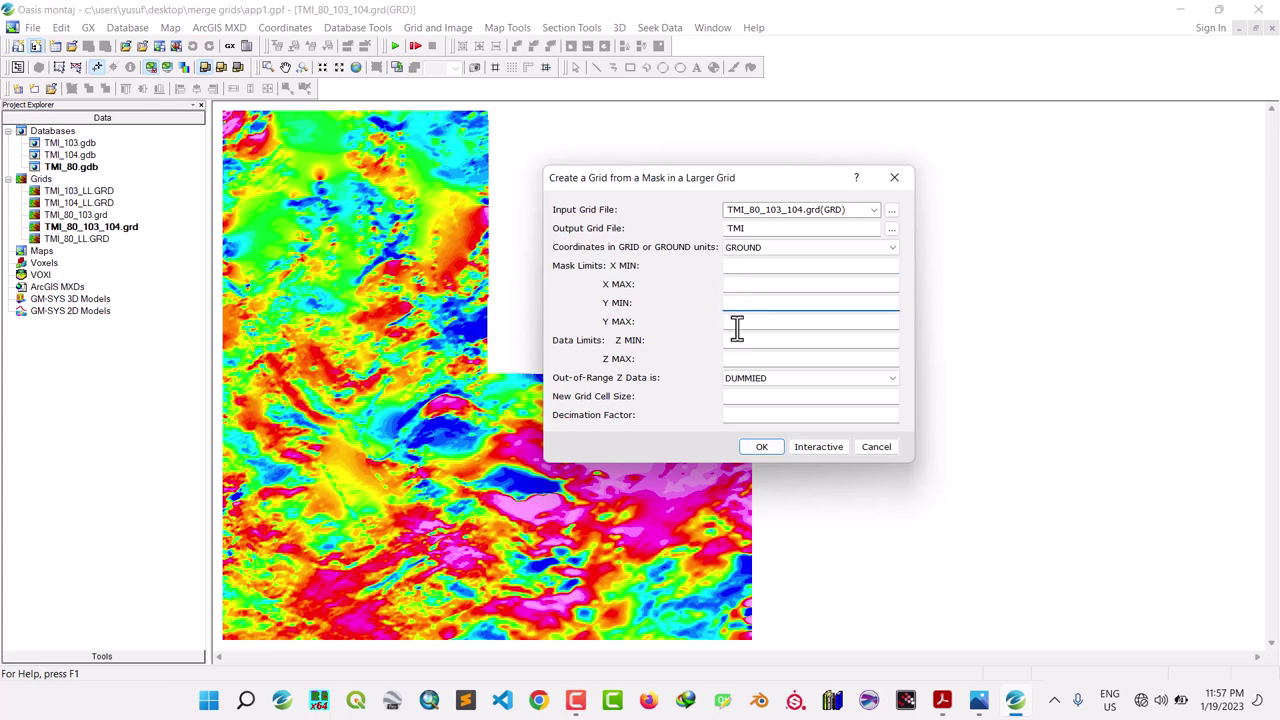
{"action": "left_click", "coordinate": [738, 326]}
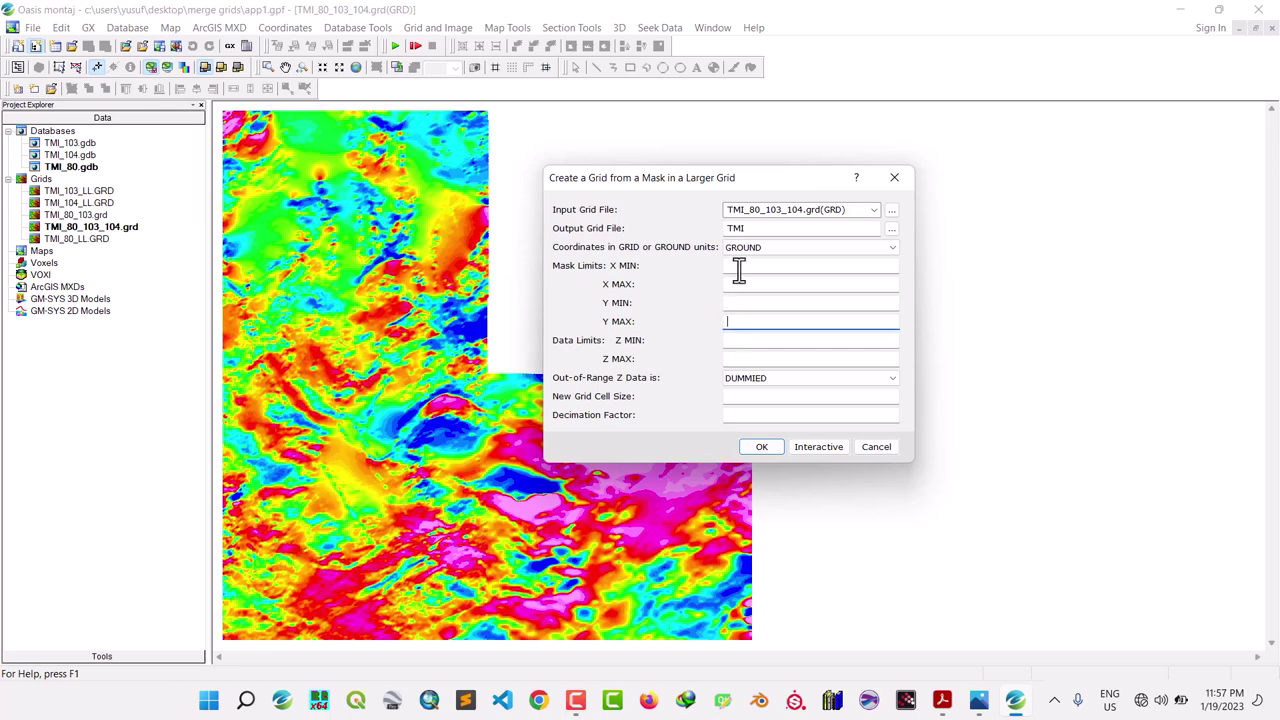
{"action": "left_click", "coordinate": [737, 266]}
{"action": "left_click", "coordinate": [736, 290]}
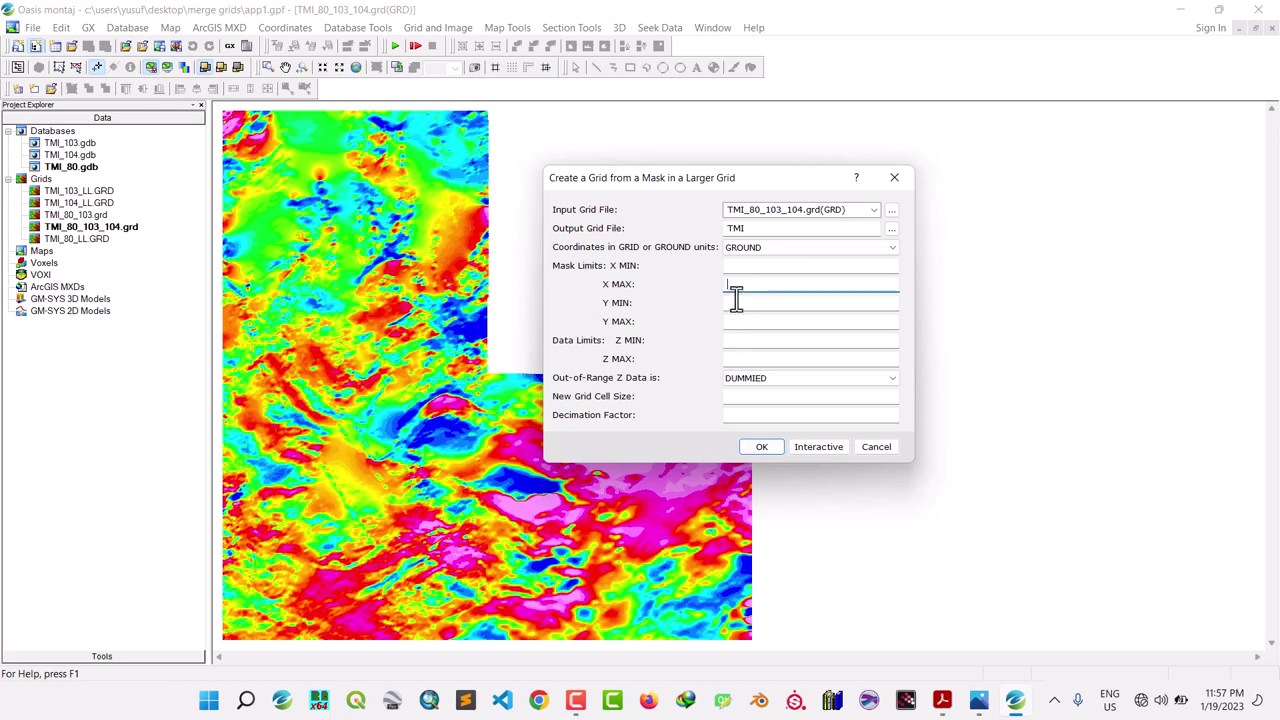
{"action": "left_click", "coordinate": [736, 304]}
- Define the grid window interactively over the southern part of the merged grid, about X 8.05 to 8.75 and Y 11.07 to 11.45
{"action": "left_click", "coordinate": [826, 450]}
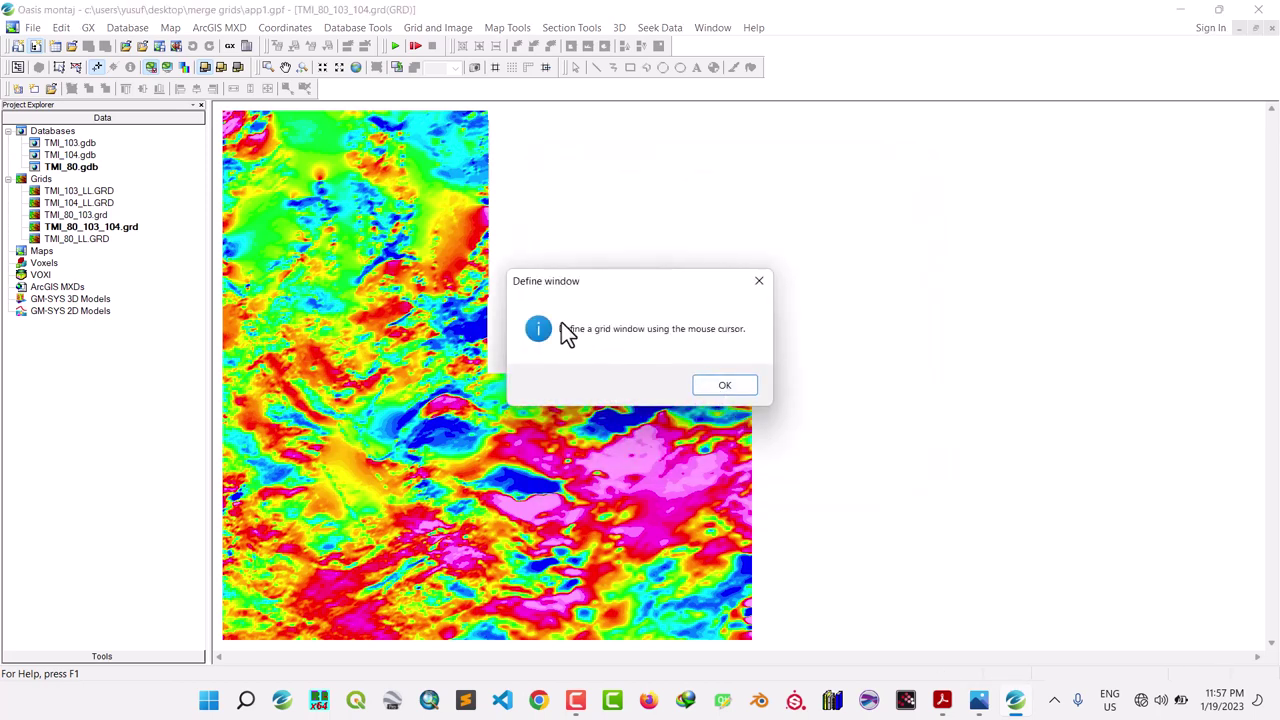
{"action": "left_click", "coordinate": [726, 384]}
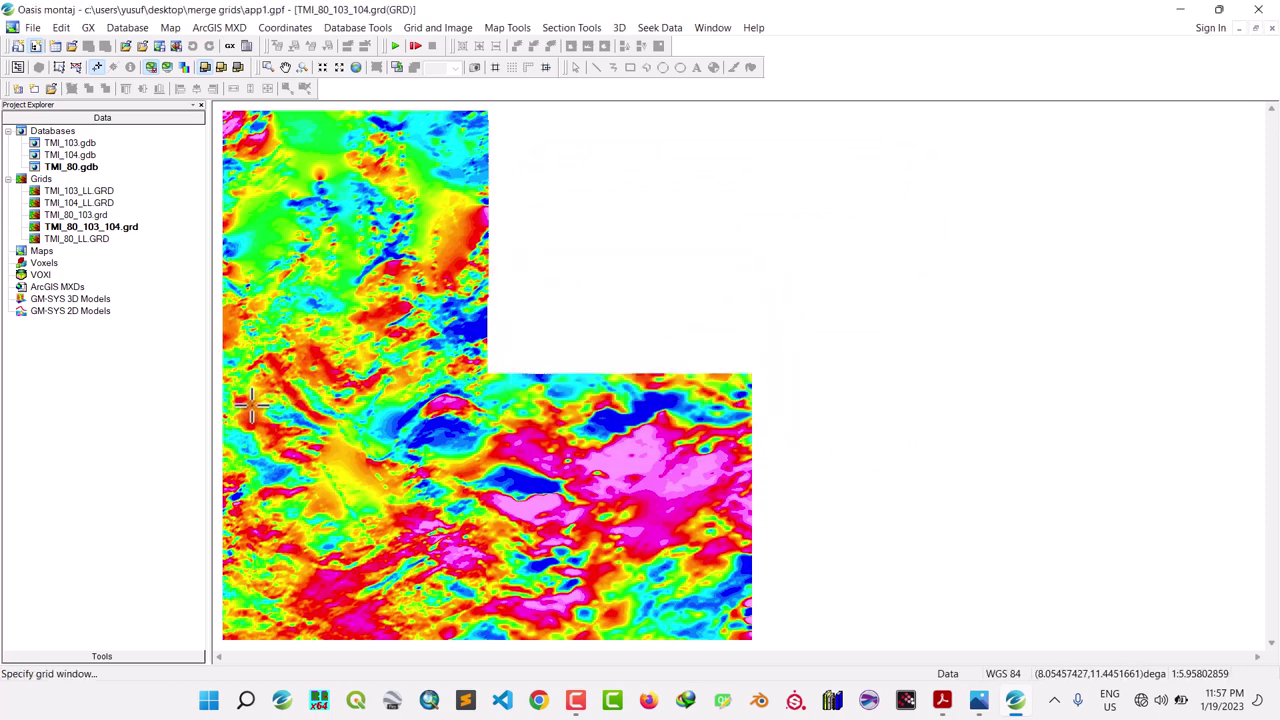
{"action": "left_click_drag", "start_coordinate": [250, 405], "coordinate": [618, 603]}
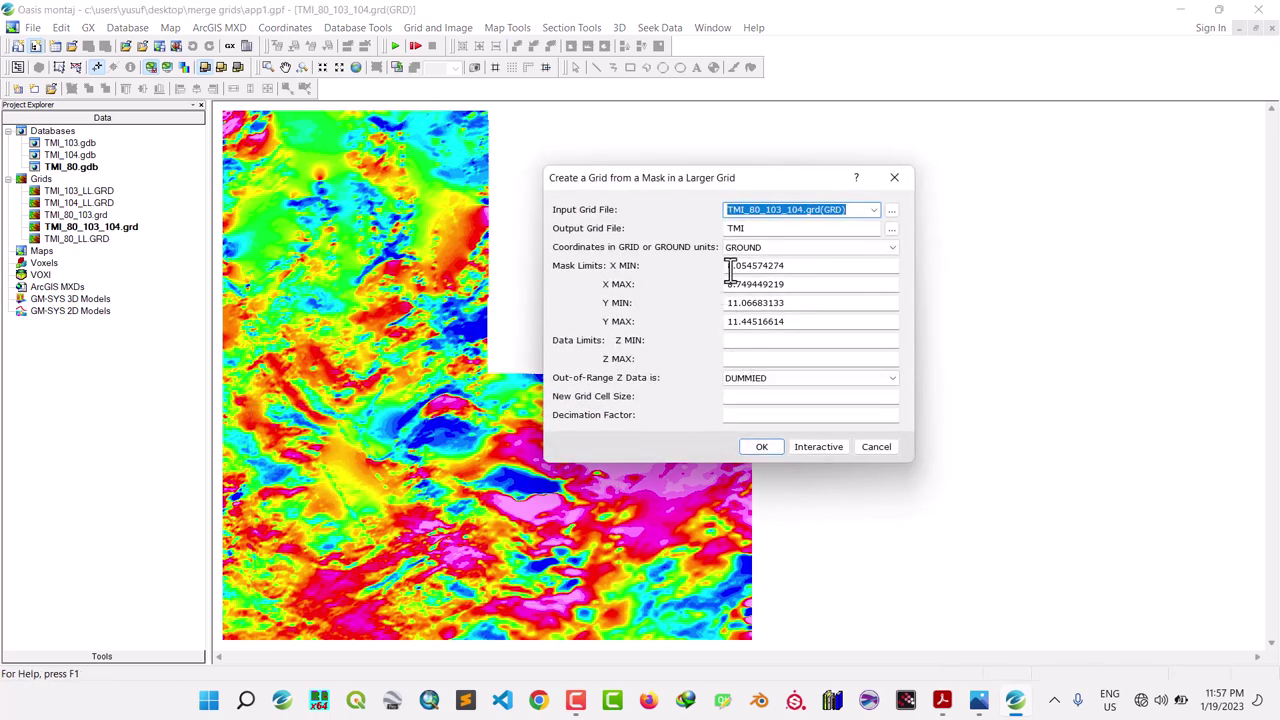
- Review the X and Y mask limits of the drawn window, then cancel the windowing without creating a grid
{"action": "left_click_drag", "start_coordinate": [729, 270], "coordinate": [728, 302]}
{"action": "left_click", "coordinate": [788, 283]}
{"action": "left_click", "coordinate": [788, 302]}
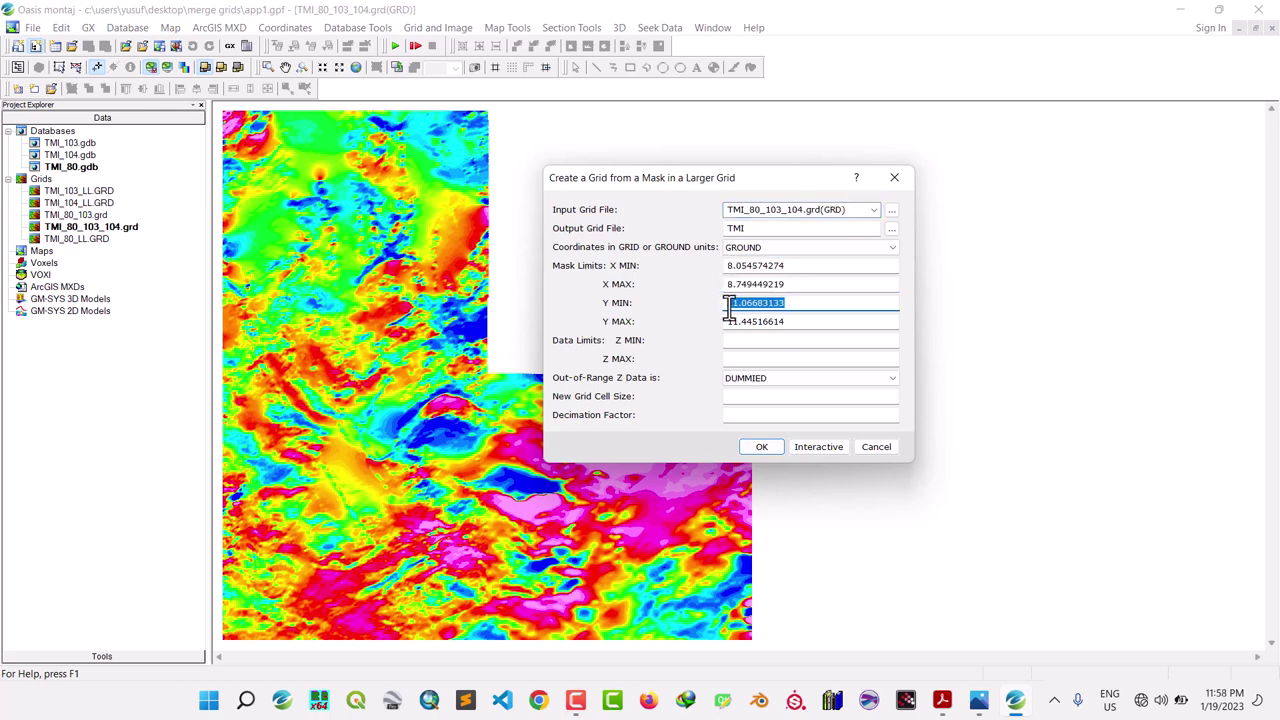
{"action": "left_click", "coordinate": [778, 322]}
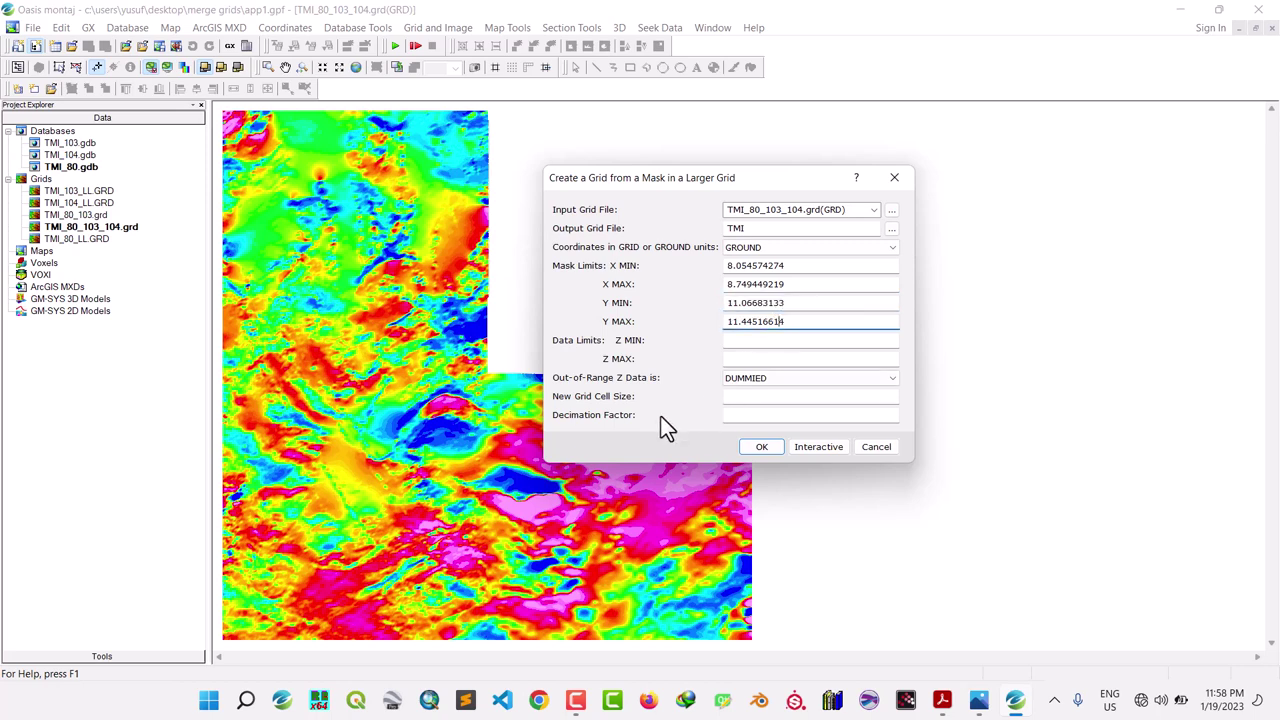
{"action": "left_click", "coordinate": [877, 447]}
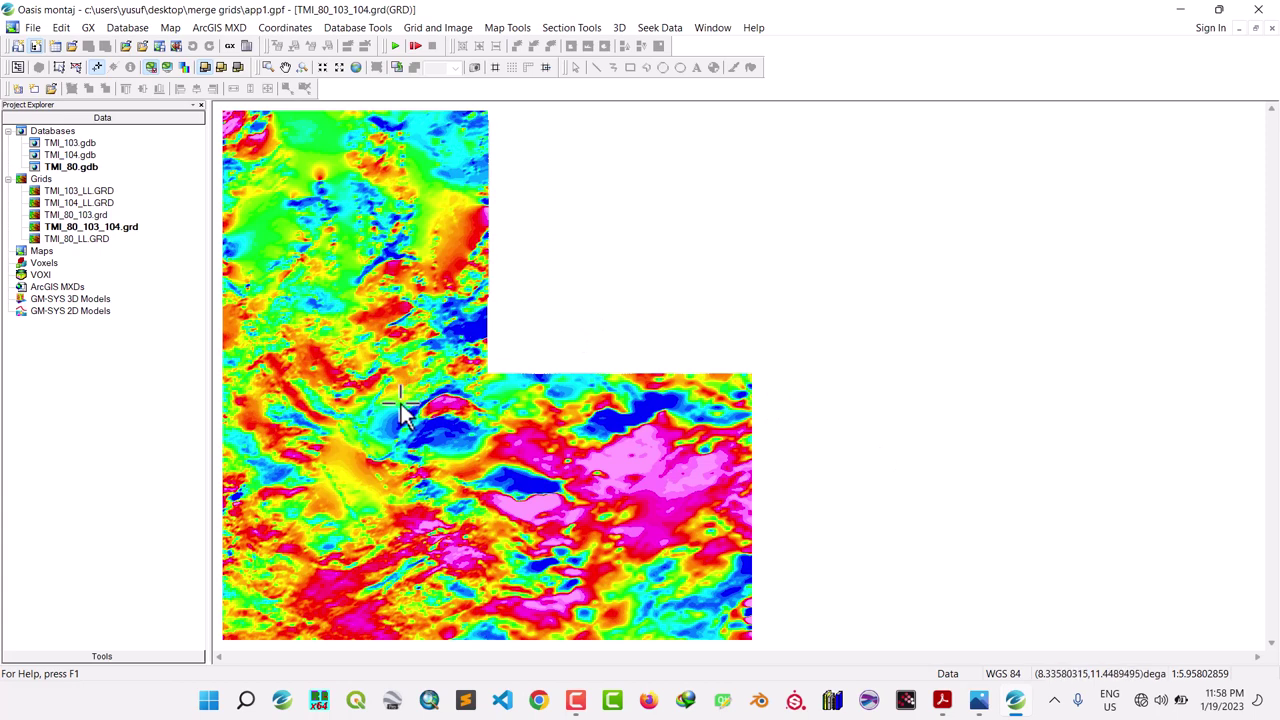